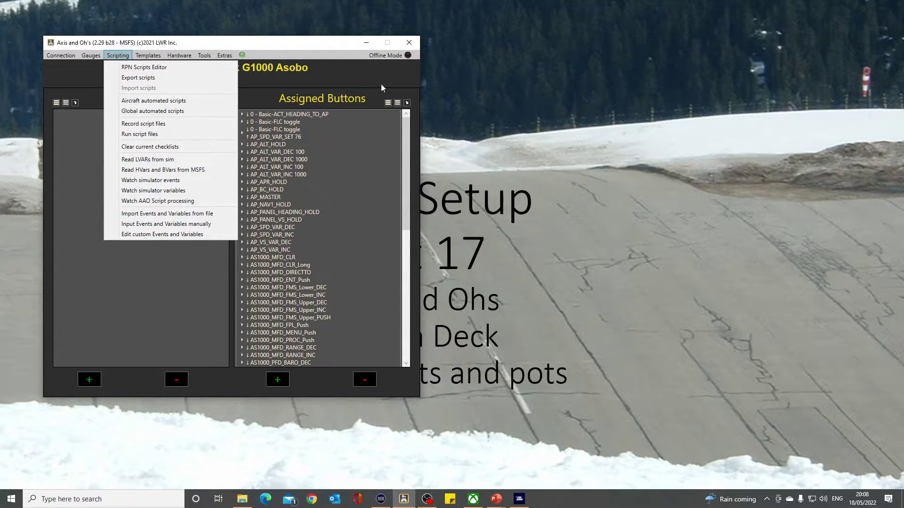
# Minimise the Axis and Ohs window and test the SW/CB panels and standby indicator dimming knobs in the cockpit
pyautogui.click(372, 44)
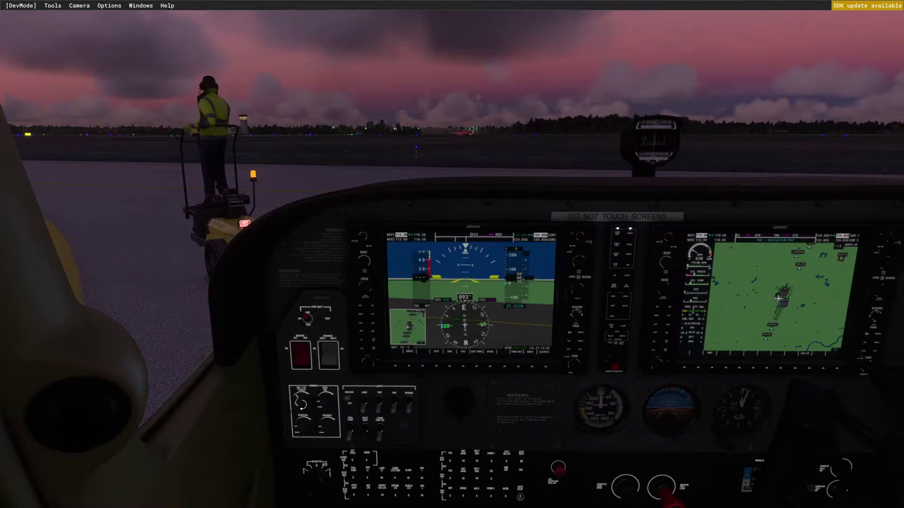
pyautogui.scroll(-5, 302, 405)
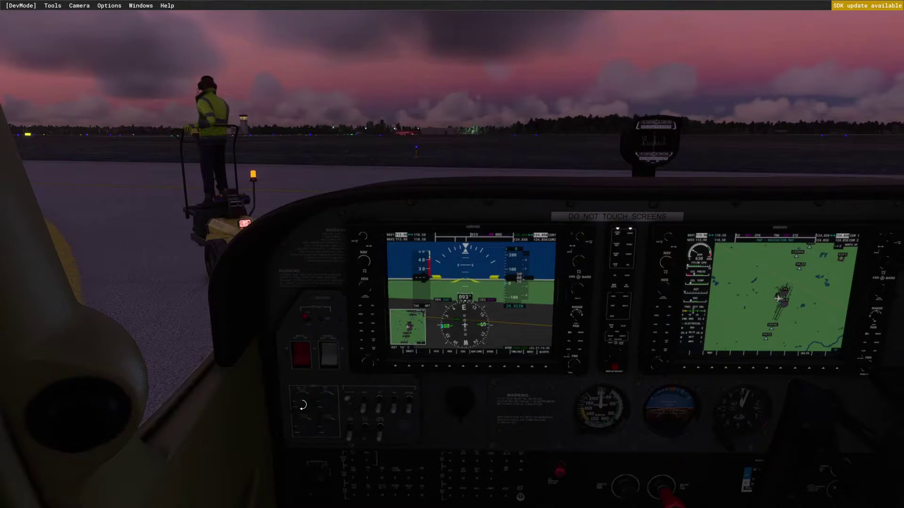
pyautogui.scroll(5, 302, 404)
pyautogui.scroll(-5, 301, 405)
pyautogui.scroll(5, 328, 407)
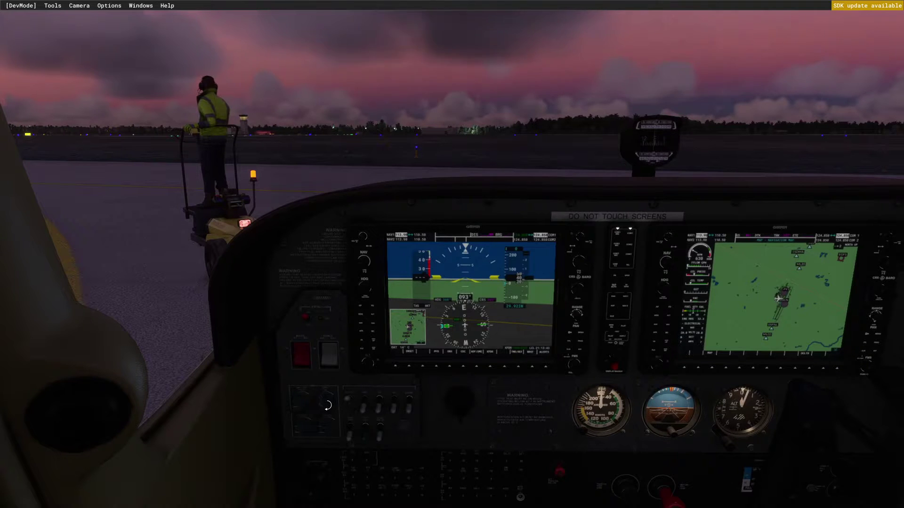
pyautogui.scroll(-5, 327, 405)
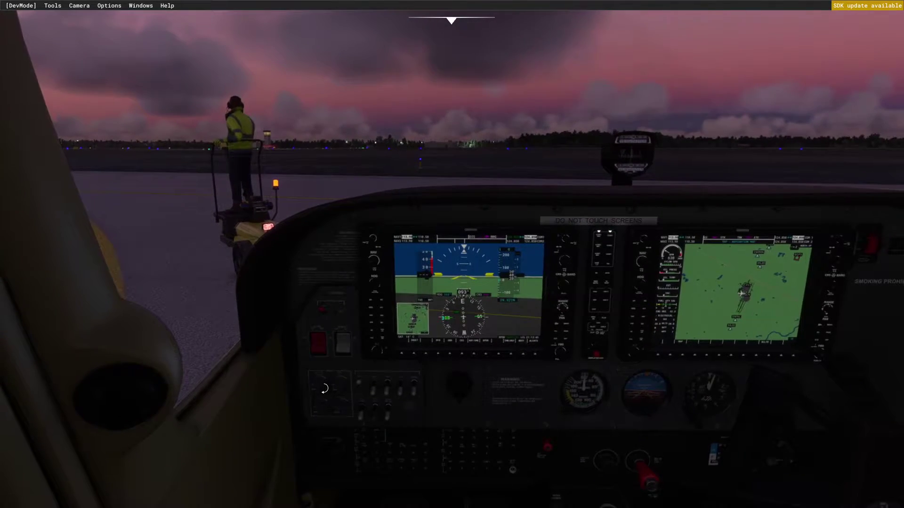
pyautogui.scroll(4, 325, 389)
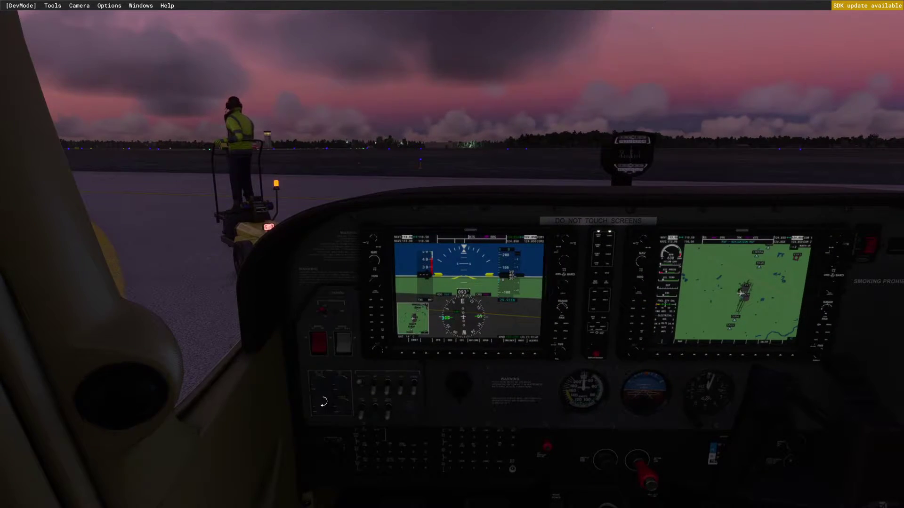
# Test the pedestal and avionics dimming knobs in the cockpit by turning their lighting up and down
pyautogui.scroll(3, 407, 413)
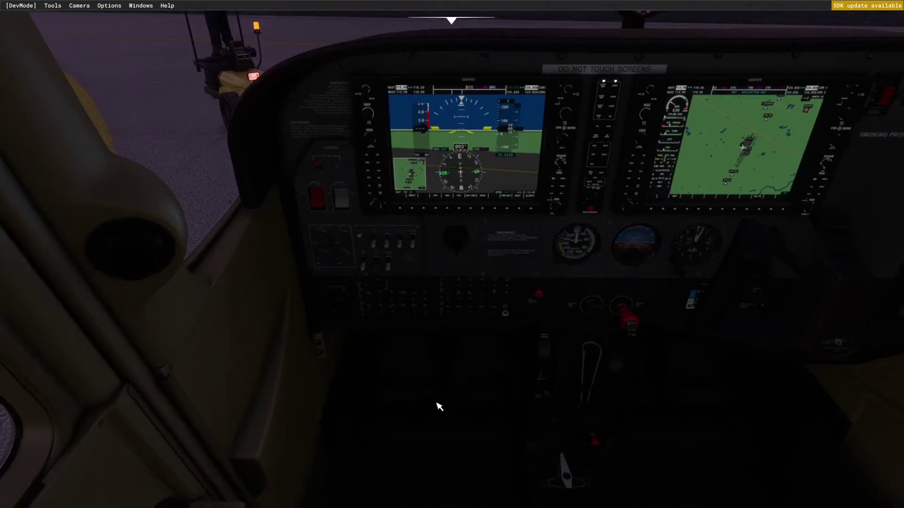
pyautogui.scroll(2, 327, 259)
pyautogui.scroll(2, 328, 259)
pyautogui.scroll(-3, 327, 259)
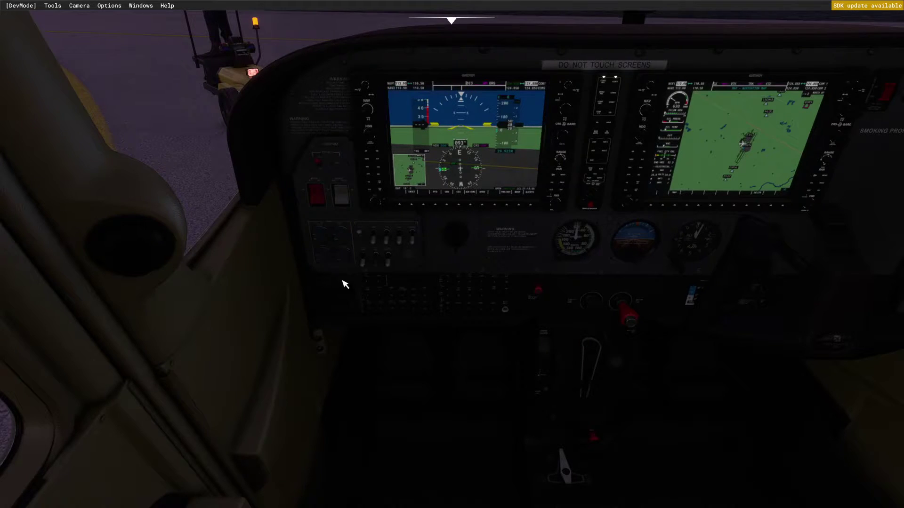
pyautogui.scroll(3, 348, 262)
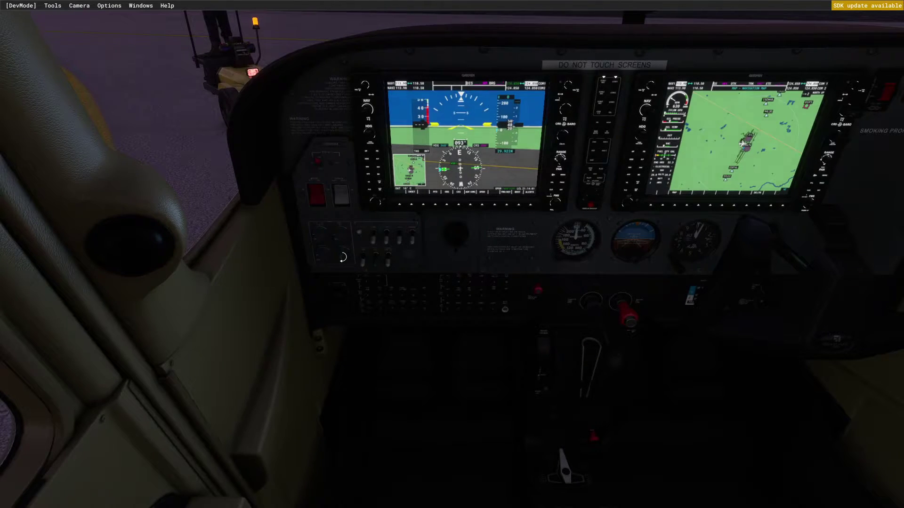
pyautogui.scroll(-2, 342, 256)
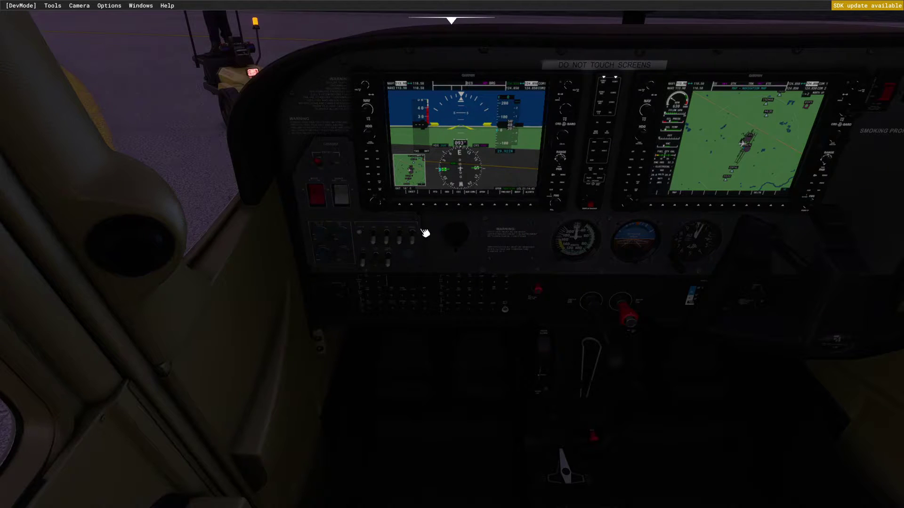
# Look up at the overhead panel, test its two light knobs on and off, and reset the cockpit view
pyautogui.moveTo(491, 400); pyautogui.dragTo(457, 469)
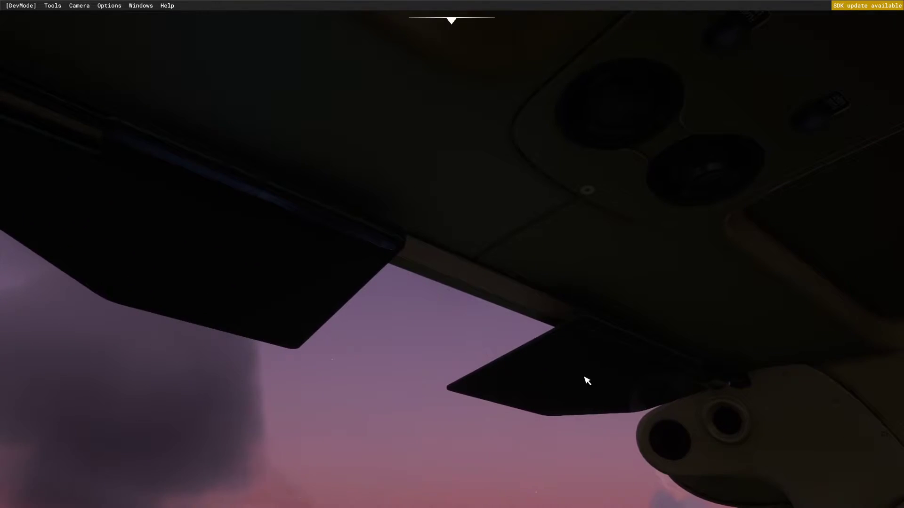
pyautogui.moveTo(614, 334); pyautogui.dragTo(658, 368)
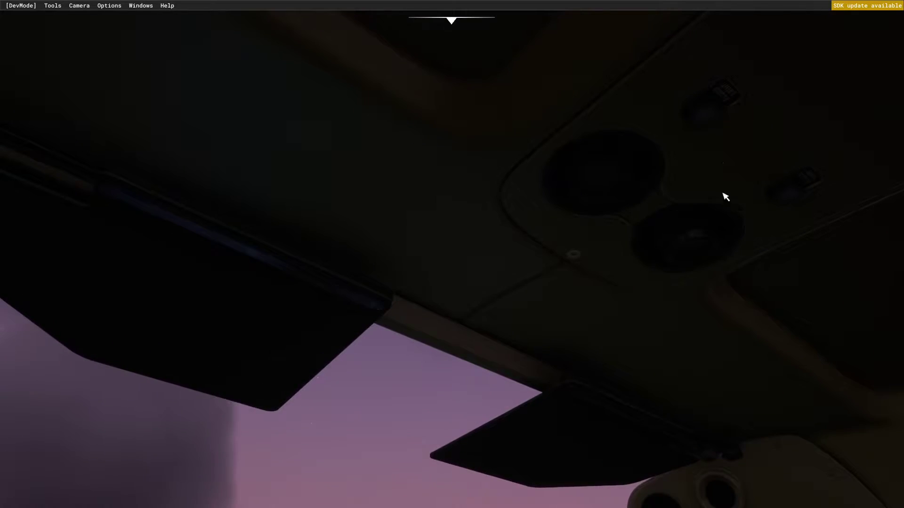
pyautogui.click(713, 116)
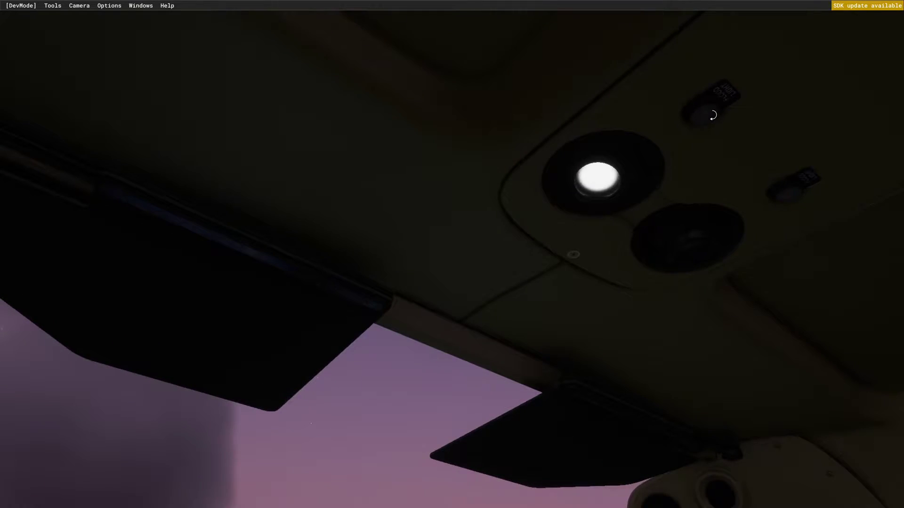
pyautogui.click(712, 116)
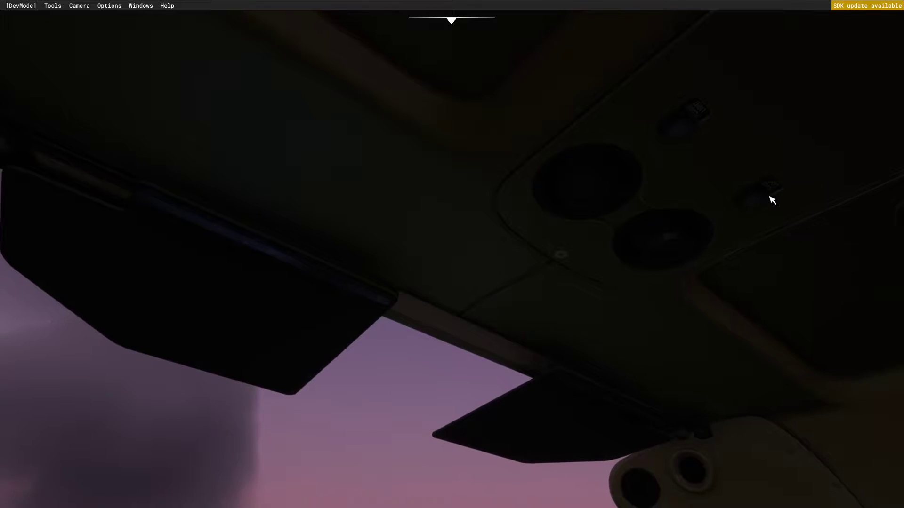
pyautogui.click(752, 201)
pyautogui.click(753, 201)
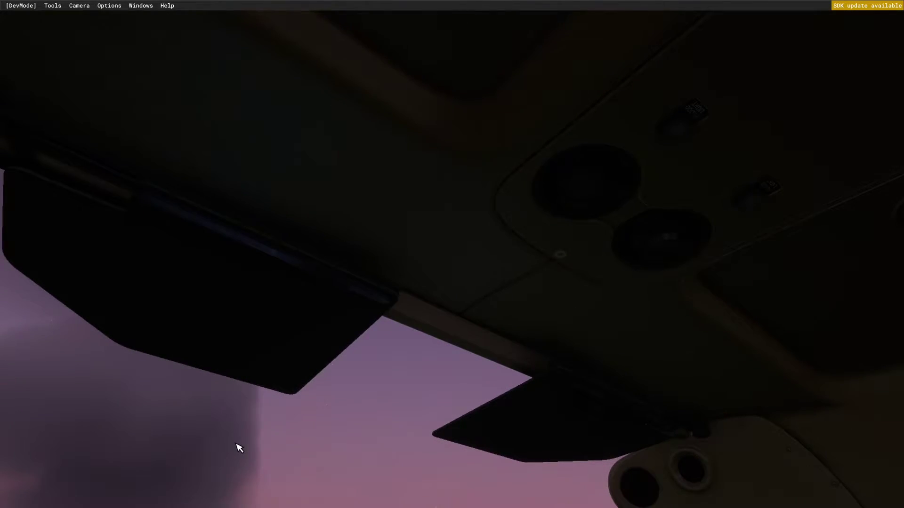
pyautogui.hotkey('ctrl', 'space')
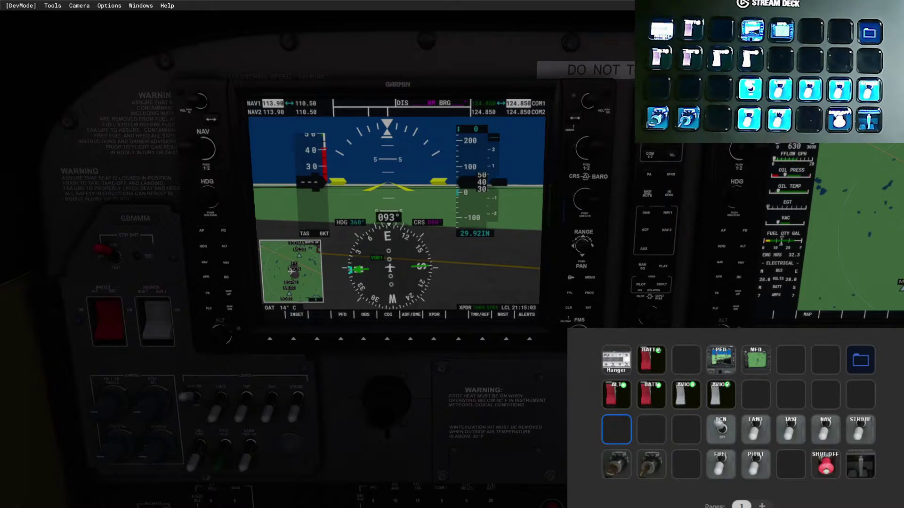
# Bring up the Stream Deck and Axis and Ohs windows and reposition them over the simulator
pyautogui.hotkey('alt', 'Tab')
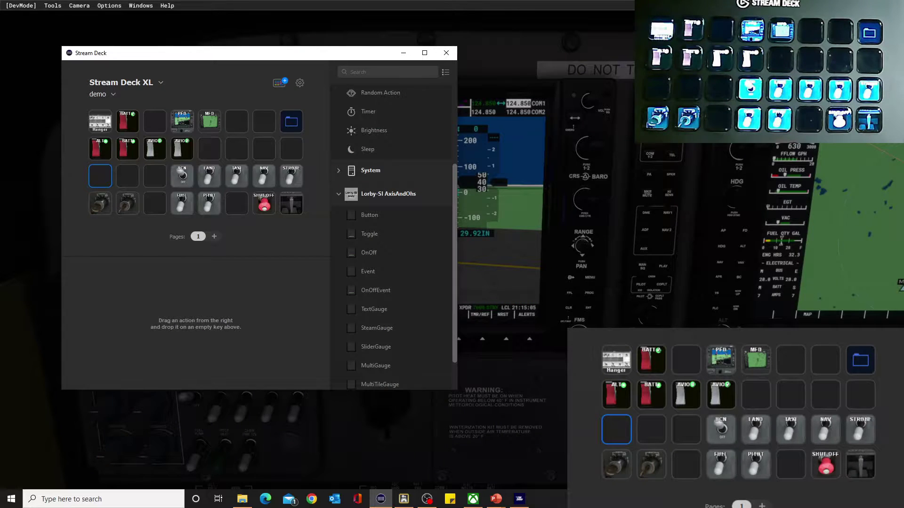
pyautogui.rightClick(104, 153)
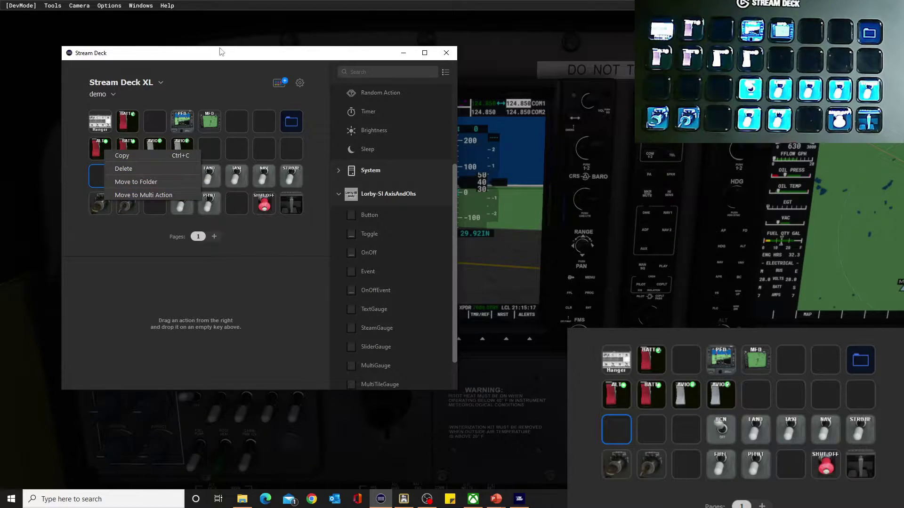
pyautogui.click(309, 66)
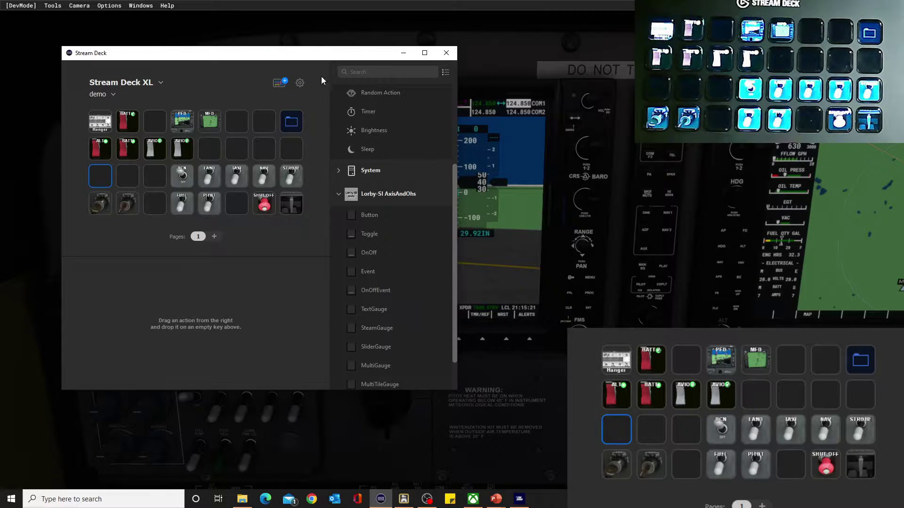
pyautogui.moveTo(281, 55)
pyautogui.mouseDown()
pyautogui.moveTo(416, 117)
pyautogui.moveTo(751, 221)
pyautogui.moveTo(727, 226)
pyautogui.moveTo(729, 141)
pyautogui.moveTo(713, 74)
pyautogui.moveTo(32, 57)
pyautogui.moveTo(178, 49)
pyautogui.moveTo(373, 89)
pyautogui.moveTo(197, 48)
pyautogui.moveTo(264, 52)
pyautogui.mouseUp()
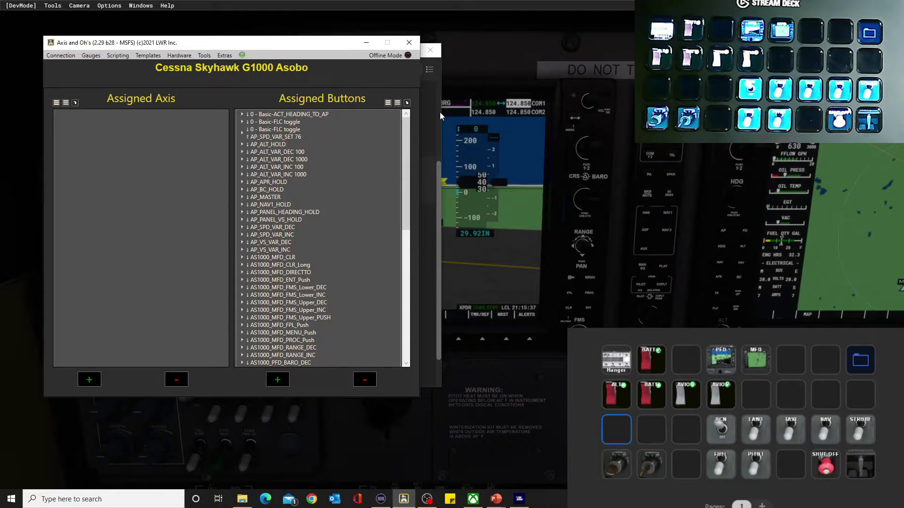
pyautogui.moveTo(249, 44)
pyautogui.mouseDown()
pyautogui.moveTo(289, 49)
pyautogui.moveTo(241, 48)
pyautogui.mouseUp()
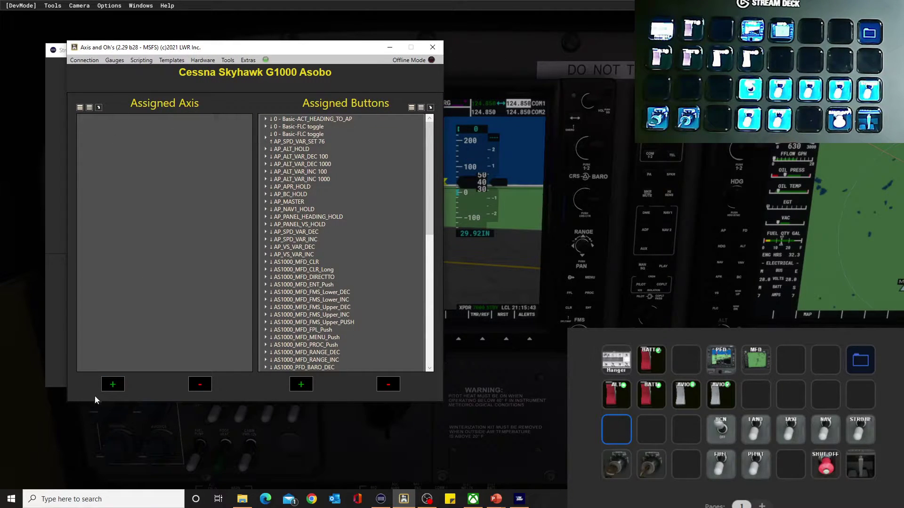
# Start watching simulator events in Axis and Ohs and clear the received events list
pyautogui.click(141, 60)
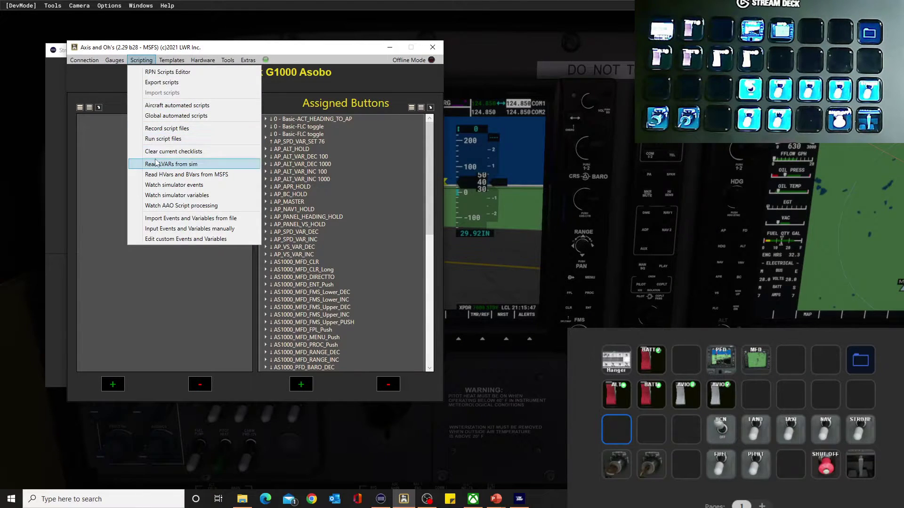
pyautogui.click(168, 186)
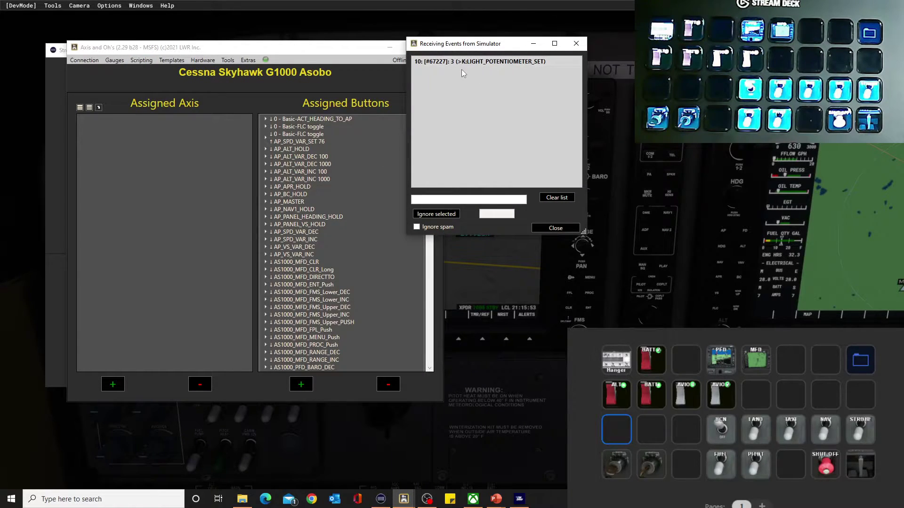
pyautogui.click(556, 197)
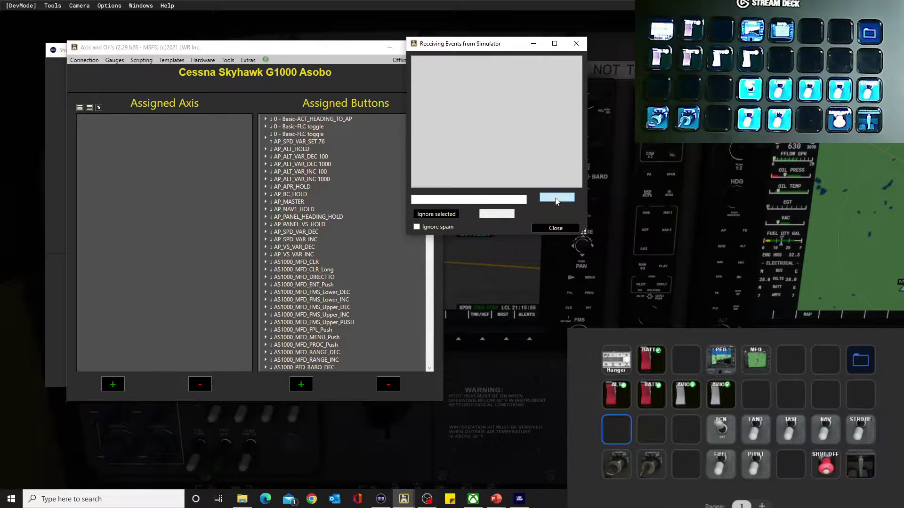
# Open the simulator variables watcher alongside the events watcher
pyautogui.click(119, 62)
pyautogui.moveTo(141, 60)
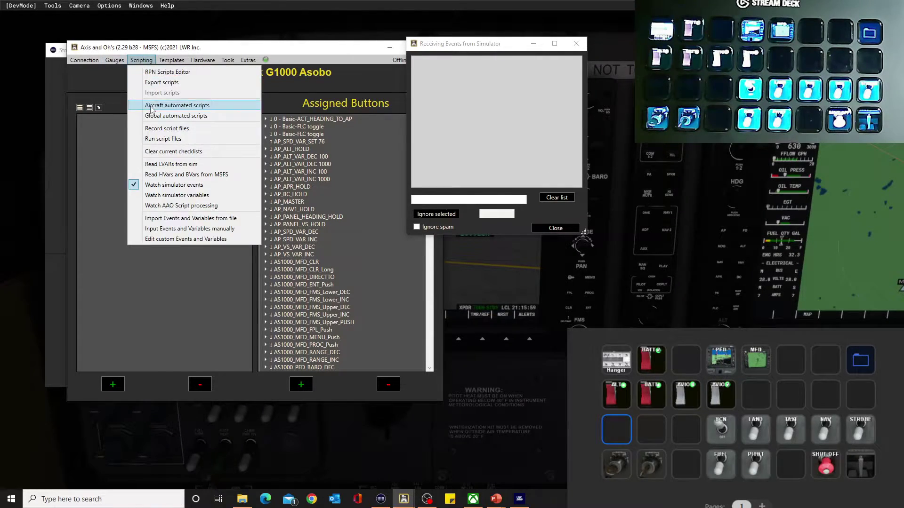
pyautogui.click(169, 196)
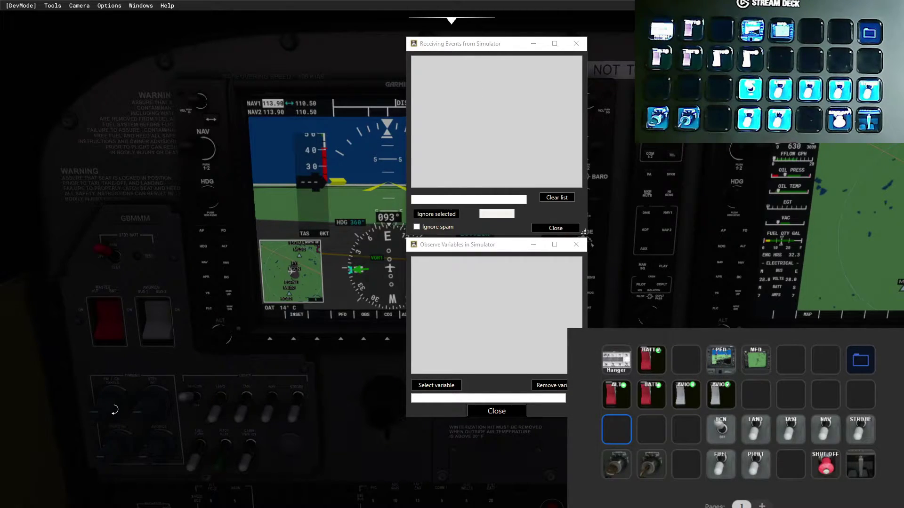
# Turn up the SW/CB panels dimming knob in the cockpit to capture its event in the events watcher
pyautogui.scroll(1, 114, 409)
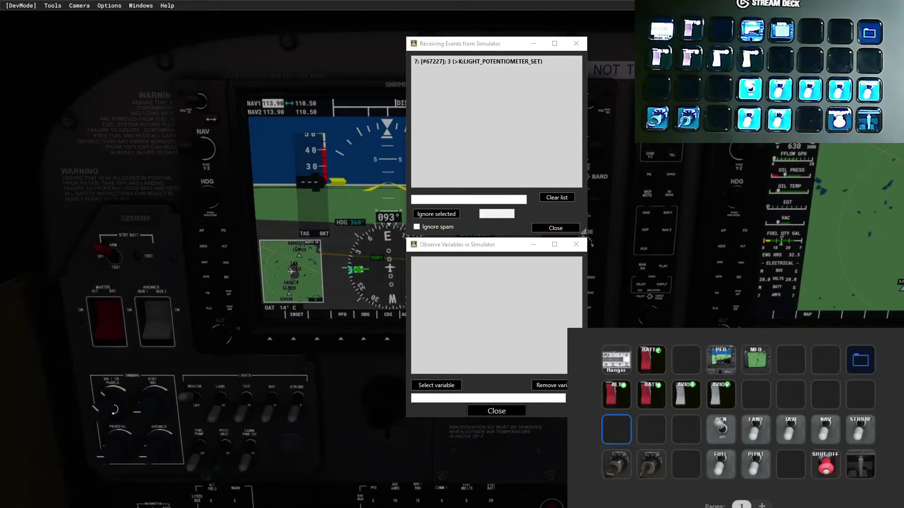
pyautogui.scroll(1, 114, 409)
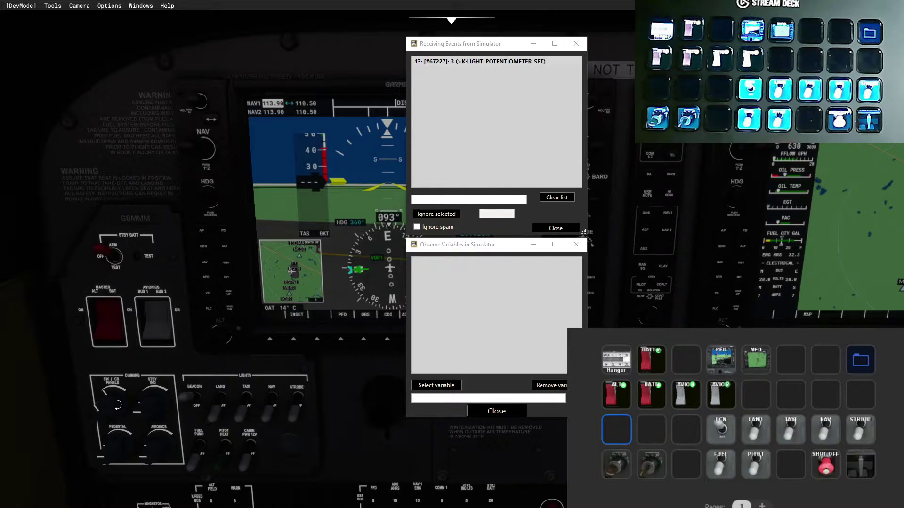
pyautogui.scroll(4, 117, 405)
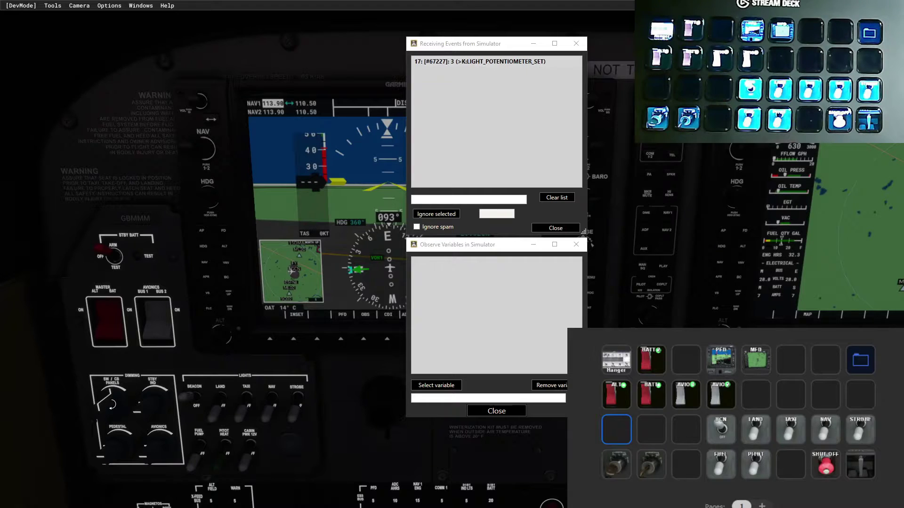
# Filter the simulator variables by "pot" and select A:LIGHT POTENTIOMETER:index, Number from the aircraft system variables
pyautogui.click(444, 389)
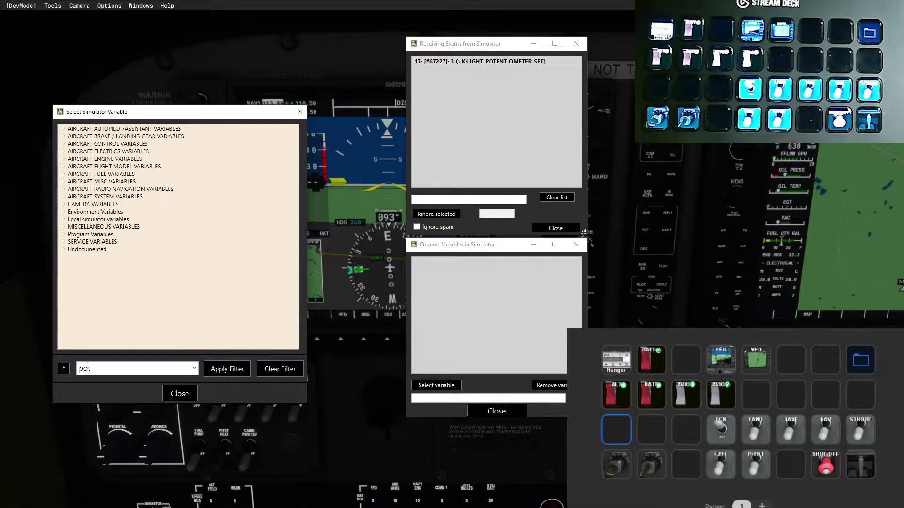
pyautogui.write('pot')
pyautogui.press('Return')
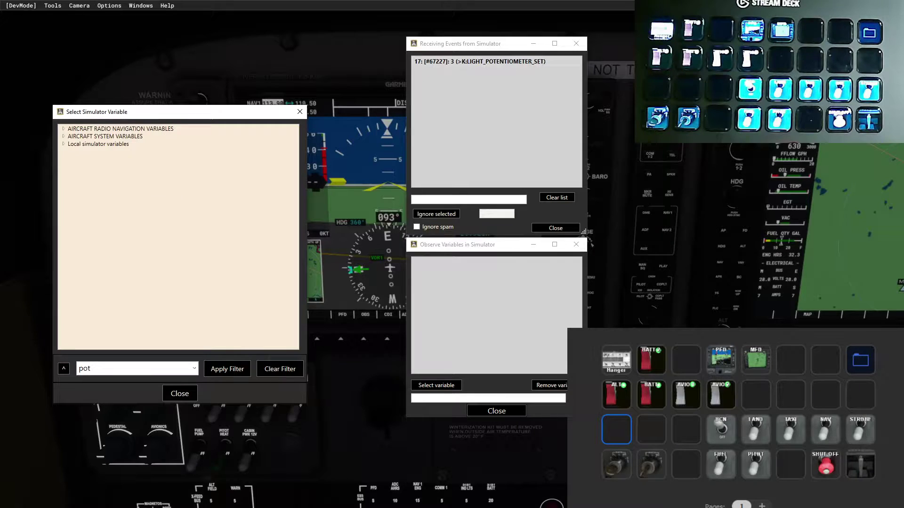
pyautogui.click(64, 137)
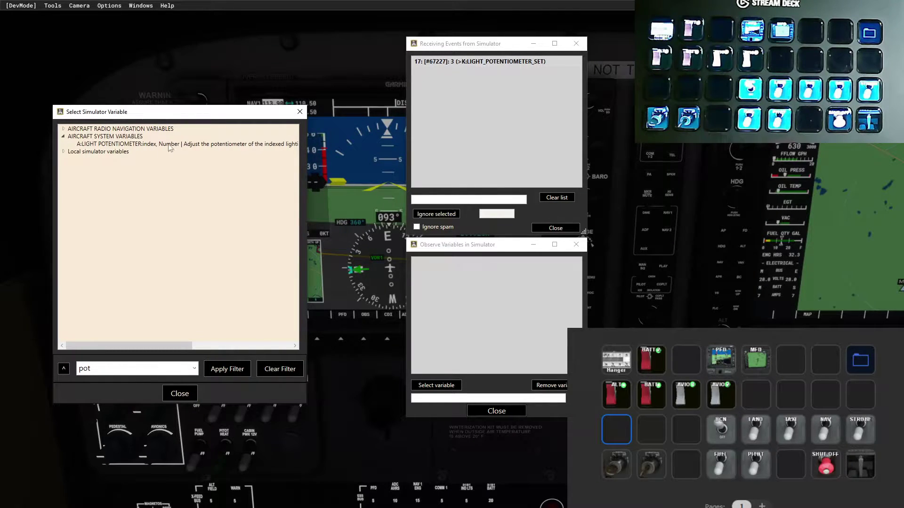
pyautogui.doubleClick(120, 145)
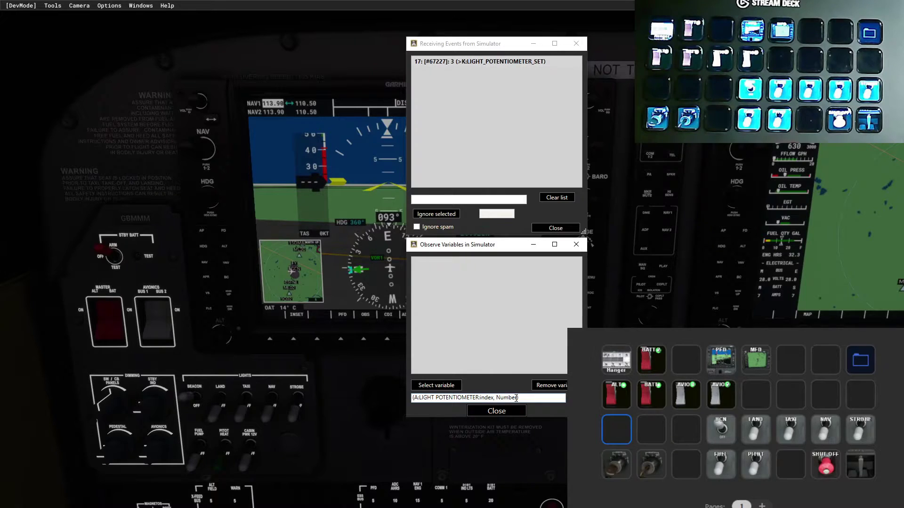
# Replace the light potentiometer variable's index with 3 and add it to the observed variables
pyautogui.moveTo(518, 399); pyautogui.dragTo(407, 408)
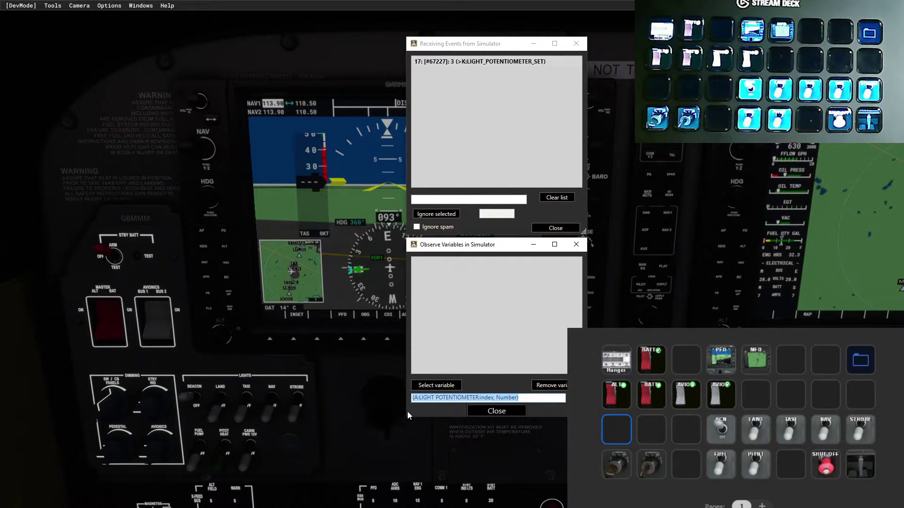
pyautogui.click(490, 400)
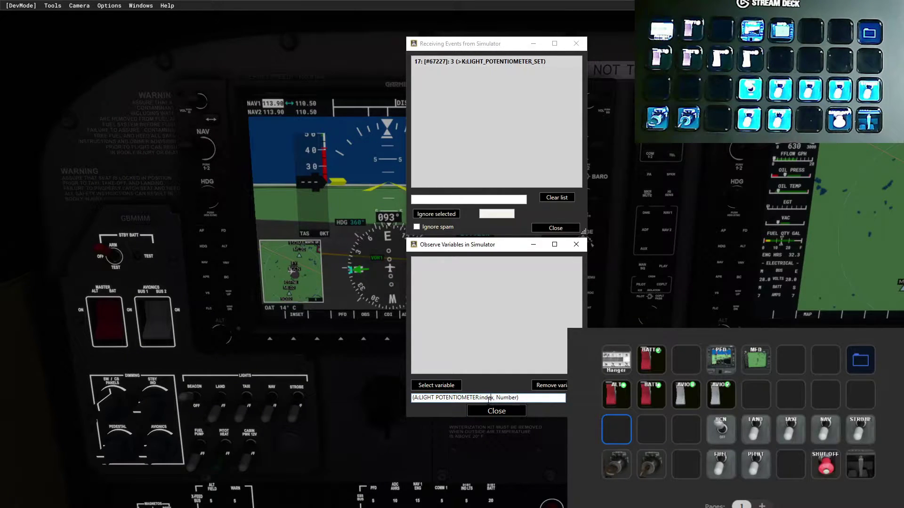
pyautogui.doubleClick(486, 398)
pyautogui.write('3,')
pyautogui.press('Return')
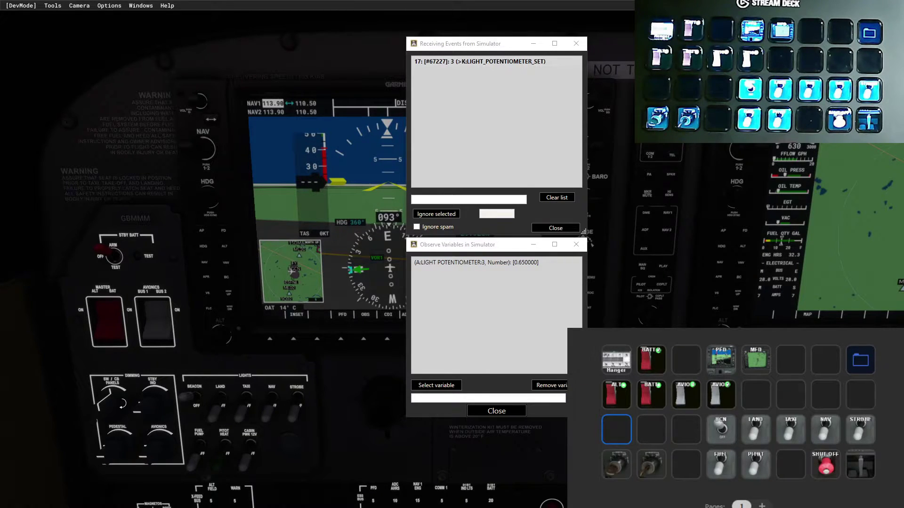
# Turn the SW/CB panels dimming knob up and down through its range to observe how light potentiometer 3 responds
pyautogui.scroll(6, 123, 403)
pyautogui.scroll(7, 122, 403)
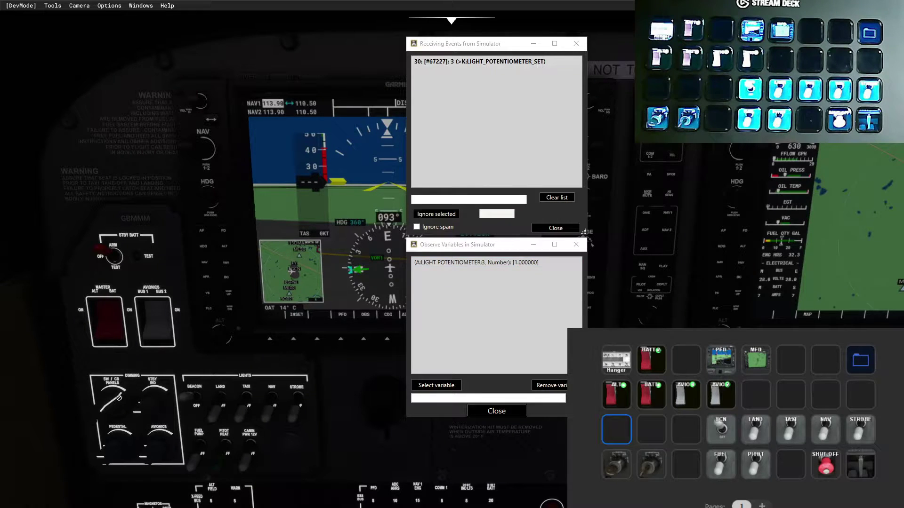
pyautogui.scroll(-3, 121, 403)
pyautogui.scroll(-15, 120, 403)
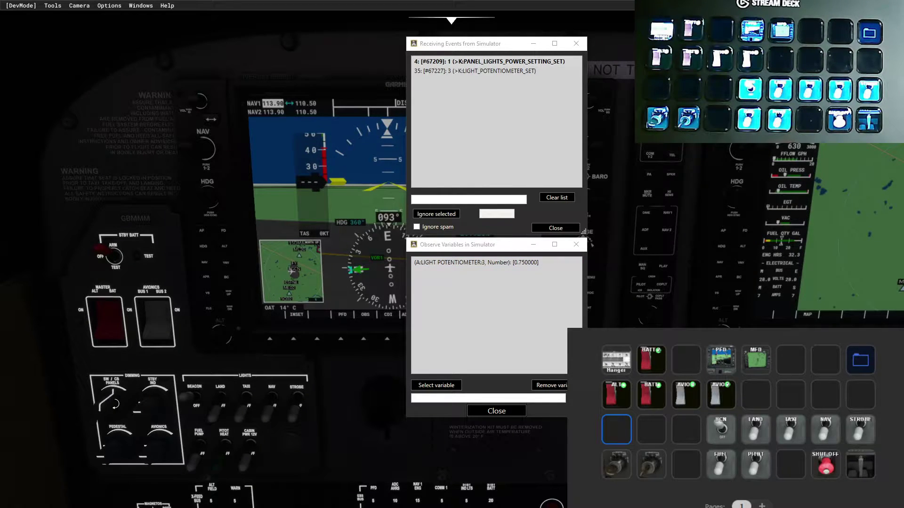
pyautogui.scroll(-6, 114, 402)
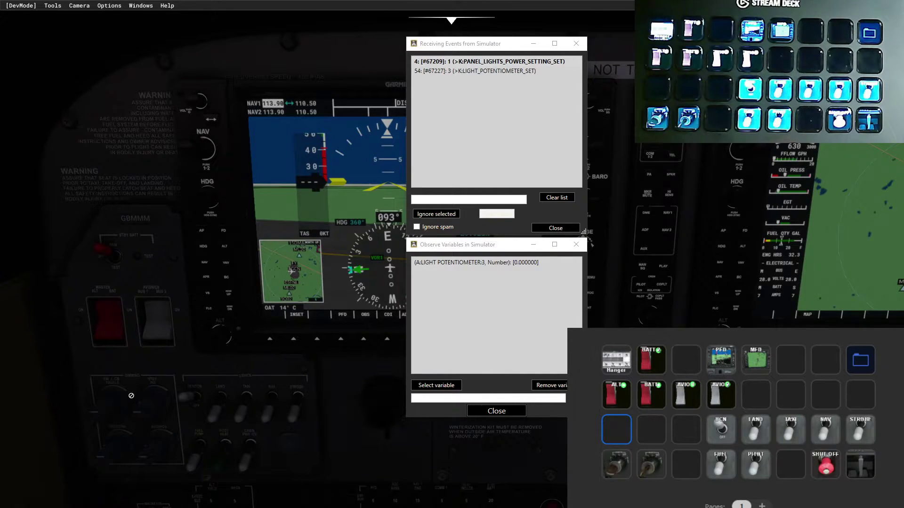
pyautogui.scroll(2, 117, 411)
pyautogui.scroll(18, 116, 411)
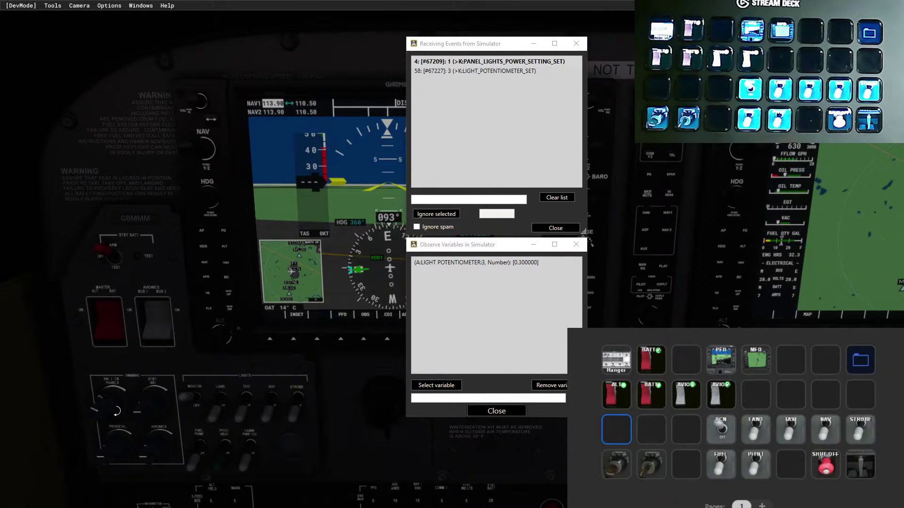
pyautogui.scroll(-10, 117, 411)
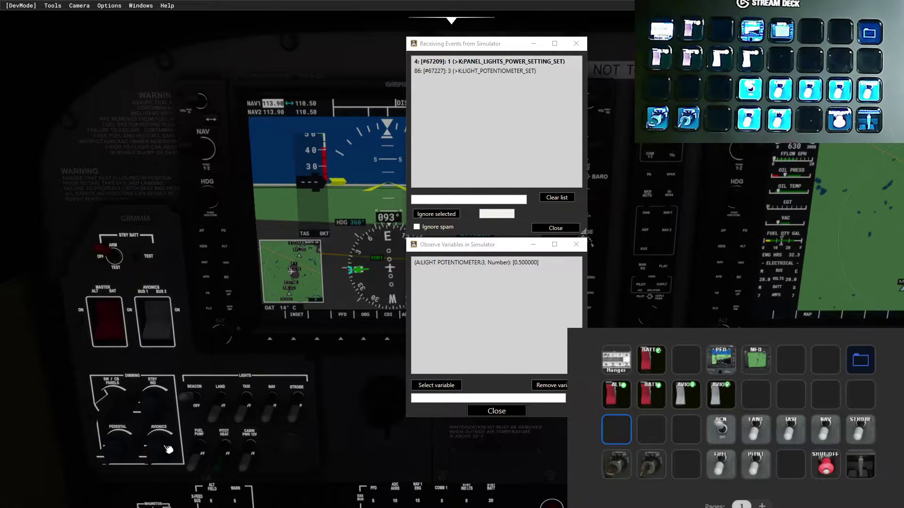
pyautogui.scroll(1, 116, 406)
pyautogui.scroll(-3, 117, 412)
pyautogui.scroll(3, 117, 412)
pyautogui.scroll(-1, 118, 412)
pyautogui.scroll(1, 118, 412)
# Switch to Stream Deck, create a folder on the first key of the third row, and use 72 lights.png as its icon
pyautogui.hotkey('alt', 'Tab')
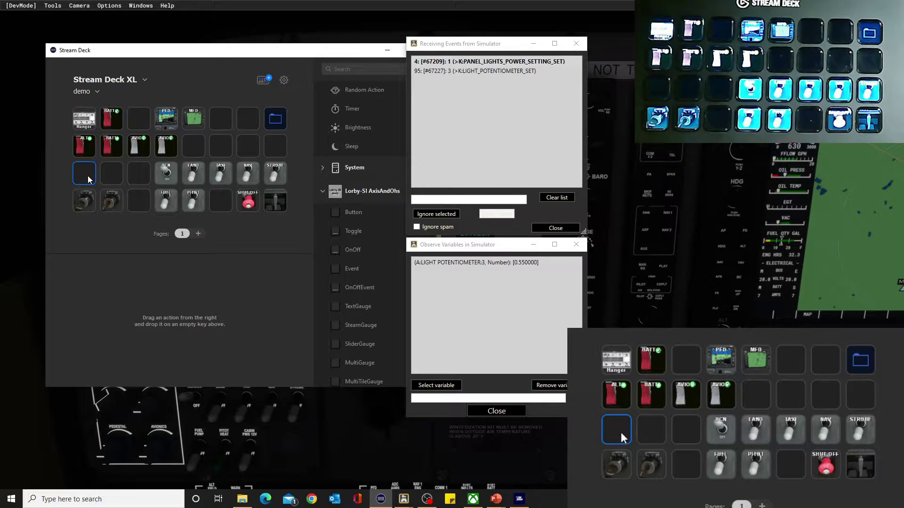
pyautogui.scroll(3, 365, 212)
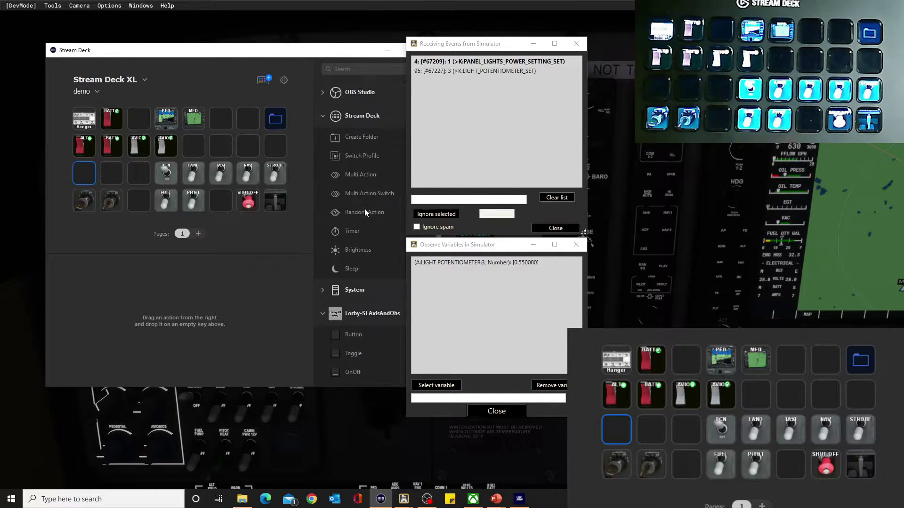
pyautogui.moveTo(336, 137); pyautogui.dragTo(88, 177)
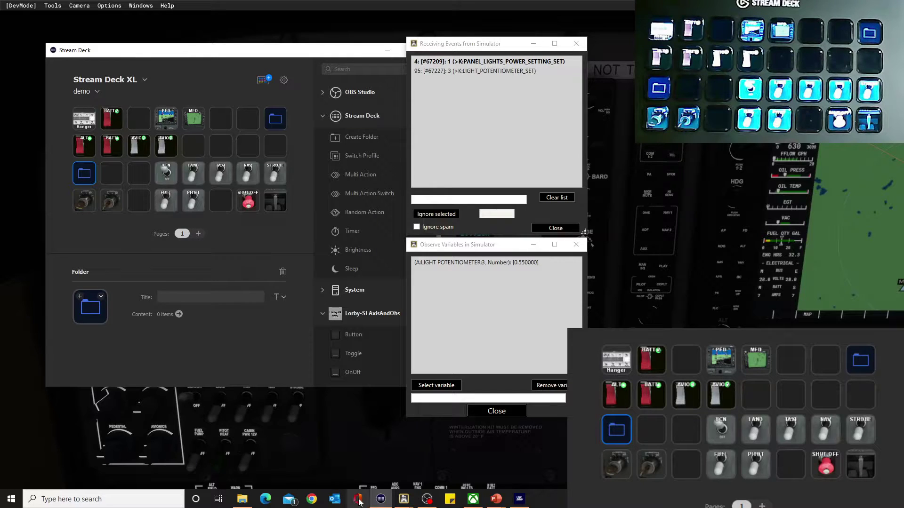
pyautogui.click(242, 500)
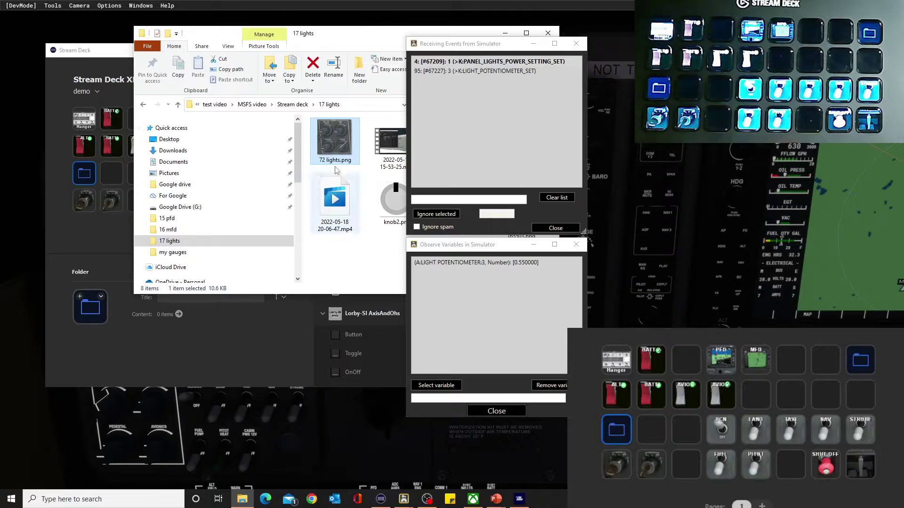
pyautogui.moveTo(338, 147); pyautogui.dragTo(97, 325)
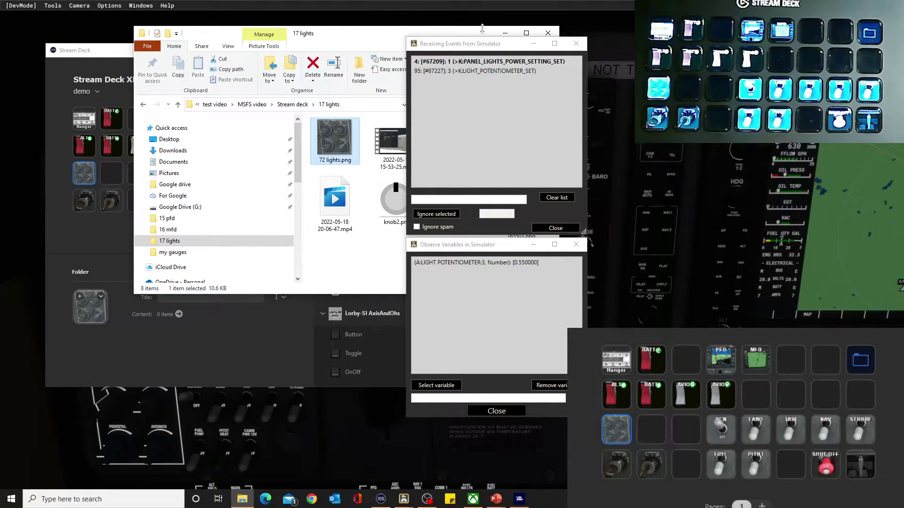
pyautogui.click(505, 33)
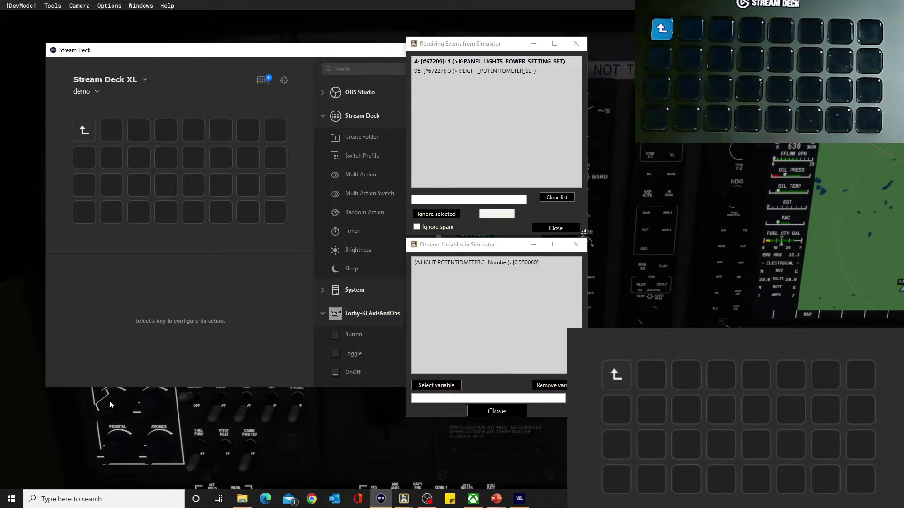
# Inside the new folder, add an AxisAndOhs Event to the third key of the third row, titled PANEL with middle alignment
pyautogui.click(141, 189)
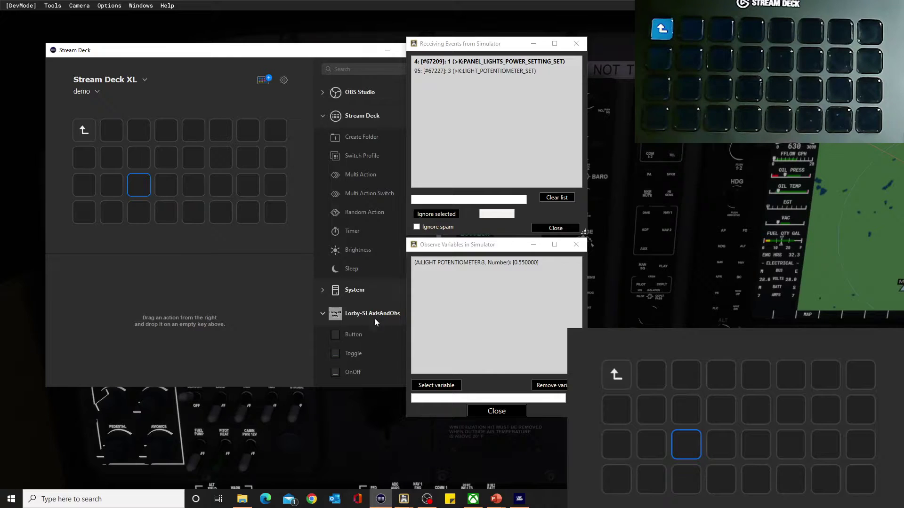
pyautogui.scroll(-3, 374, 353)
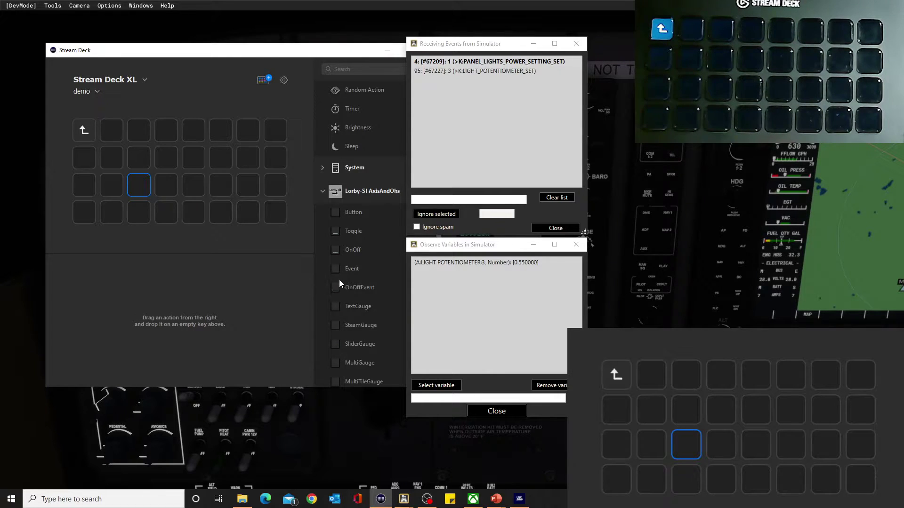
pyautogui.moveTo(335, 270); pyautogui.dragTo(143, 185)
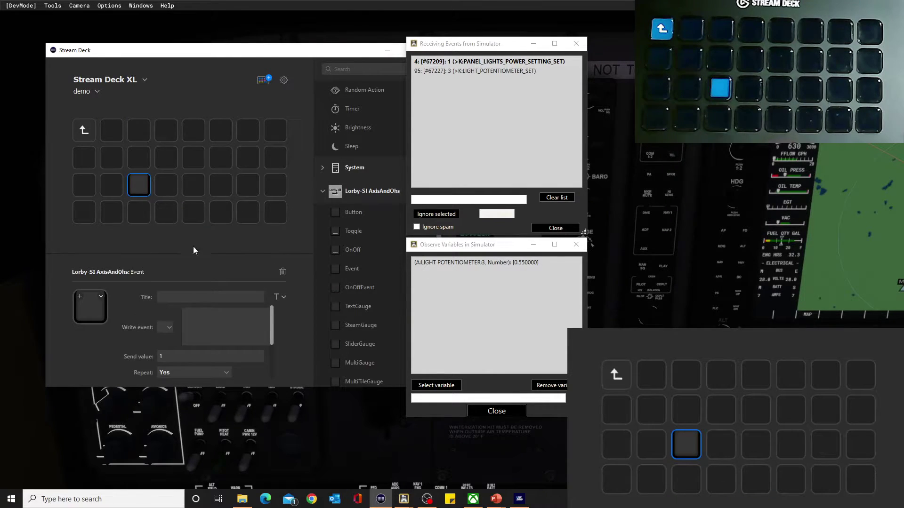
pyautogui.click(204, 299)
pyautogui.write('PA')
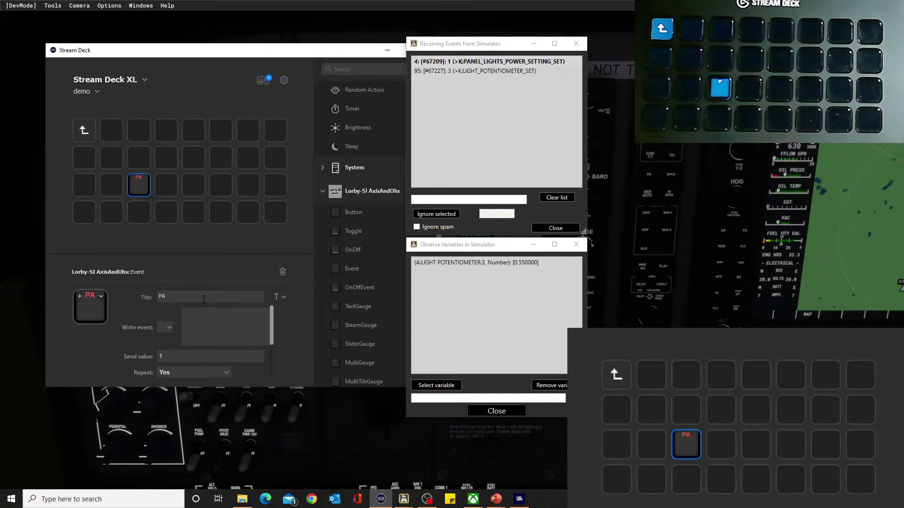
pyautogui.write('NEL')
pyautogui.click(283, 298)
pyautogui.click(317, 326)
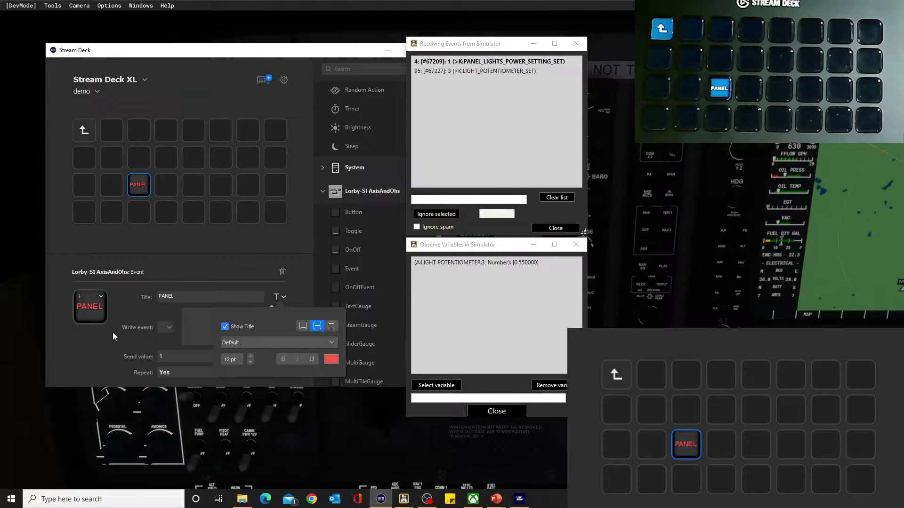
# Add a TextGauge on the second key of the third row, titled PANEL with the title aligned to the top
pyautogui.click(115, 187)
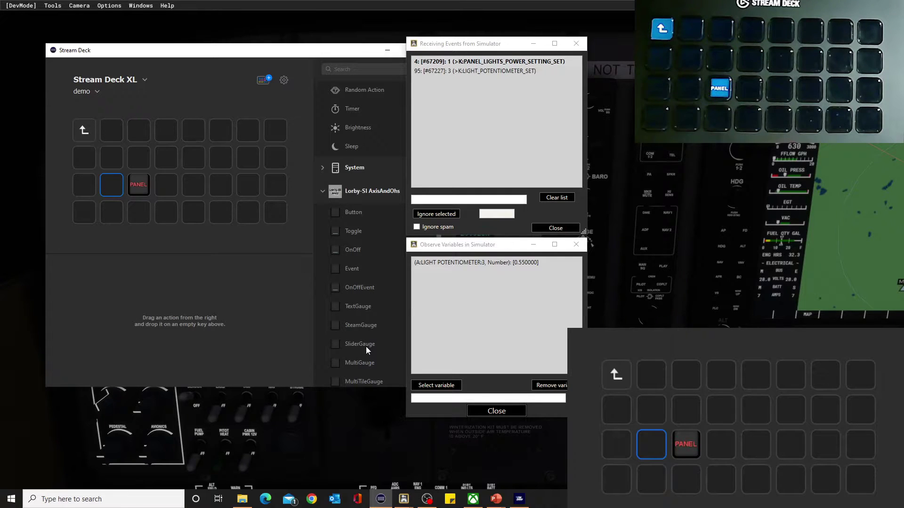
pyautogui.moveTo(337, 307); pyautogui.dragTo(113, 187)
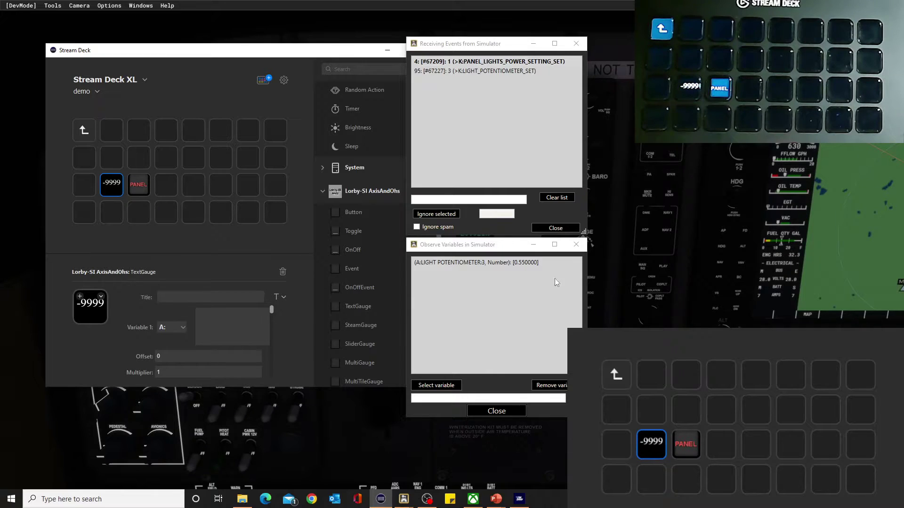
pyautogui.click(202, 299)
pyautogui.write('PANE')
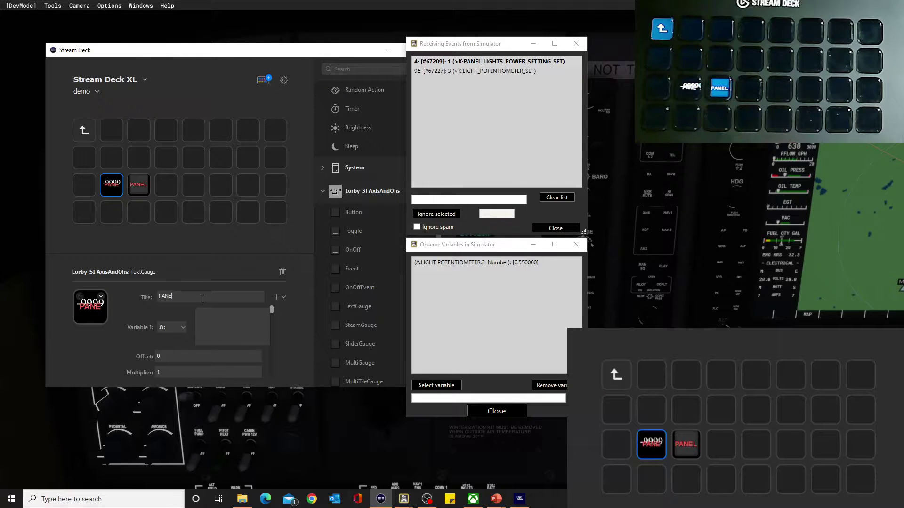
pyautogui.write('L')
pyautogui.click(284, 297)
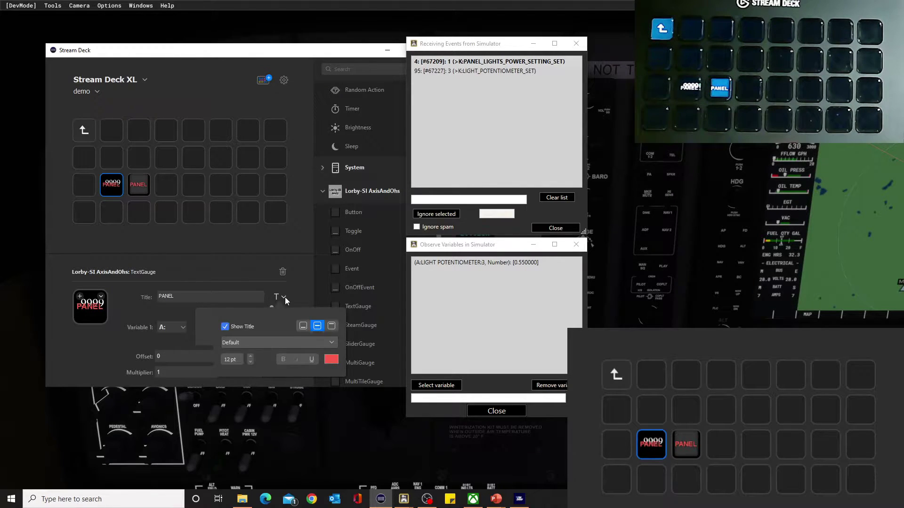
pyautogui.click(331, 327)
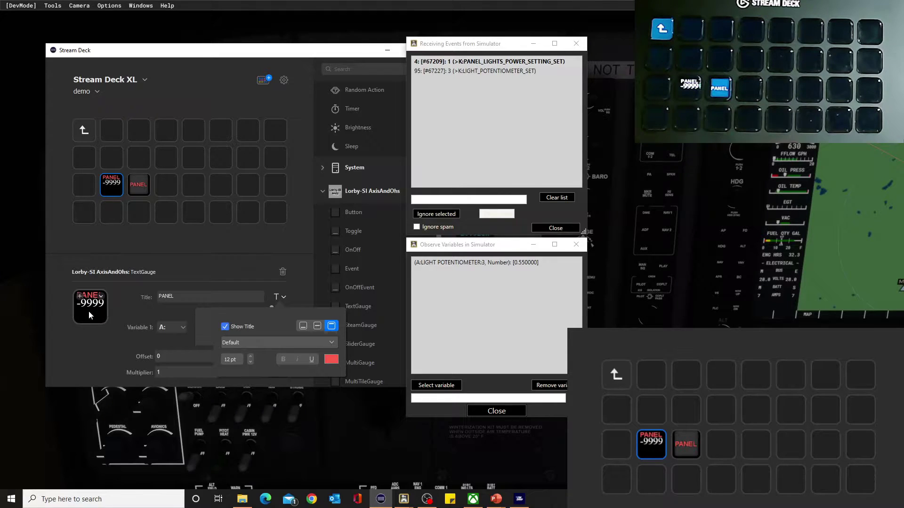
pyautogui.click(230, 264)
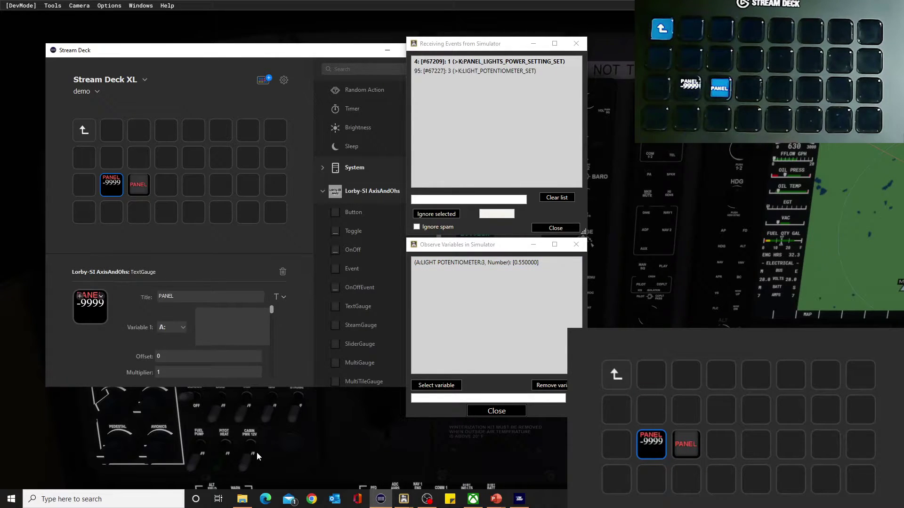
# Reapply the earlier "pot" filter to the simulator variables and pick A:LIGHT POTENTIOMETER:index, Number from the aircraft system variables
pyautogui.click(447, 388)
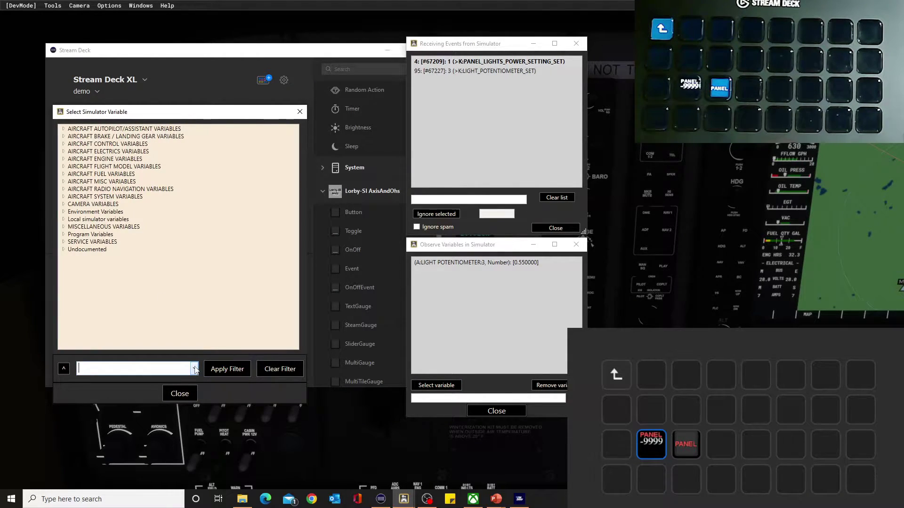
pyautogui.click(137, 373)
pyautogui.click(137, 382)
pyautogui.click(227, 369)
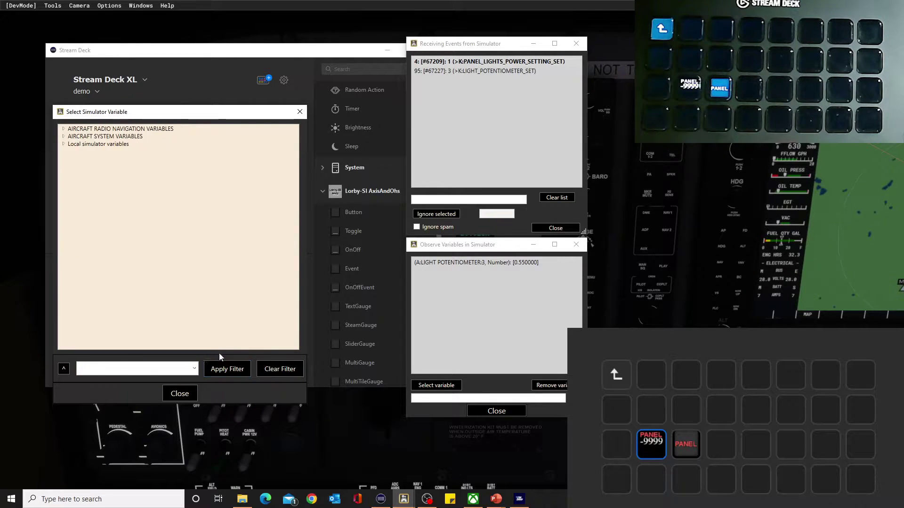
pyautogui.click(64, 136)
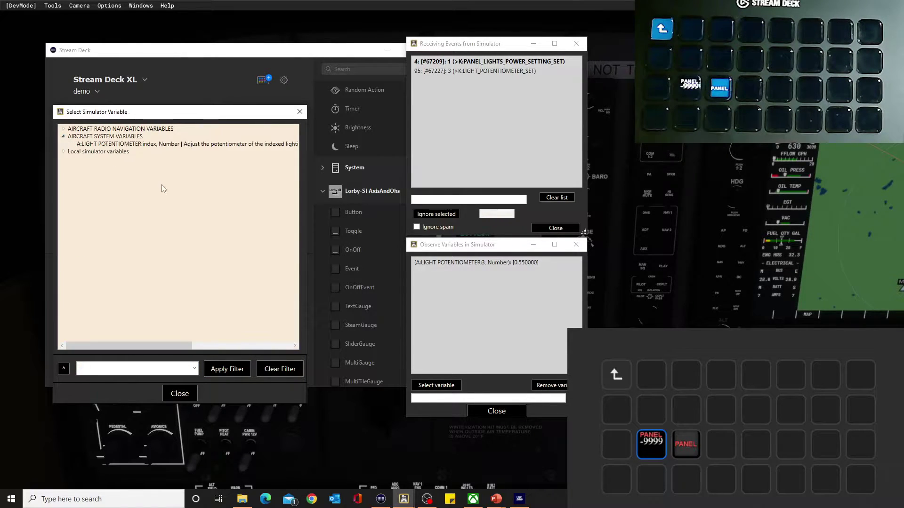
pyautogui.doubleClick(120, 145)
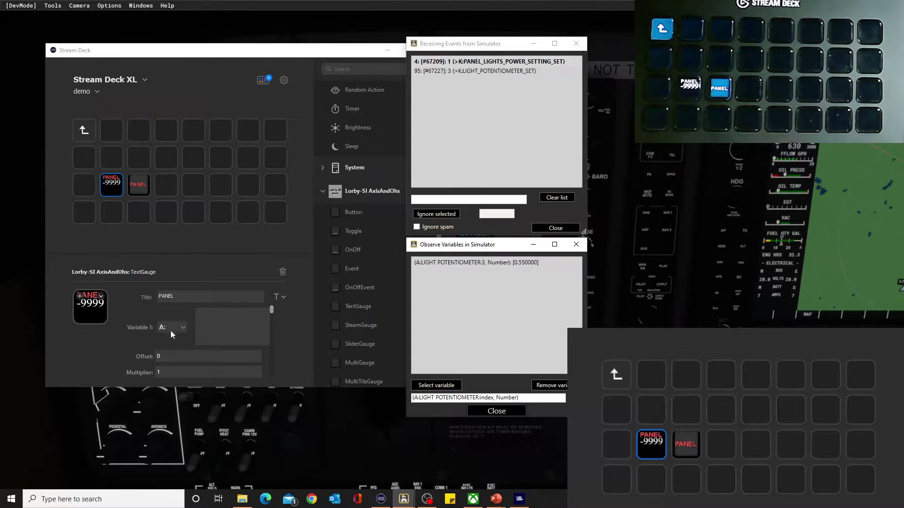
# Examine the description of A:LIGHT POTENTIOMETER:index in the filtered aircraft system variables, closing the variable selection without changing it
pyautogui.click(436, 385)
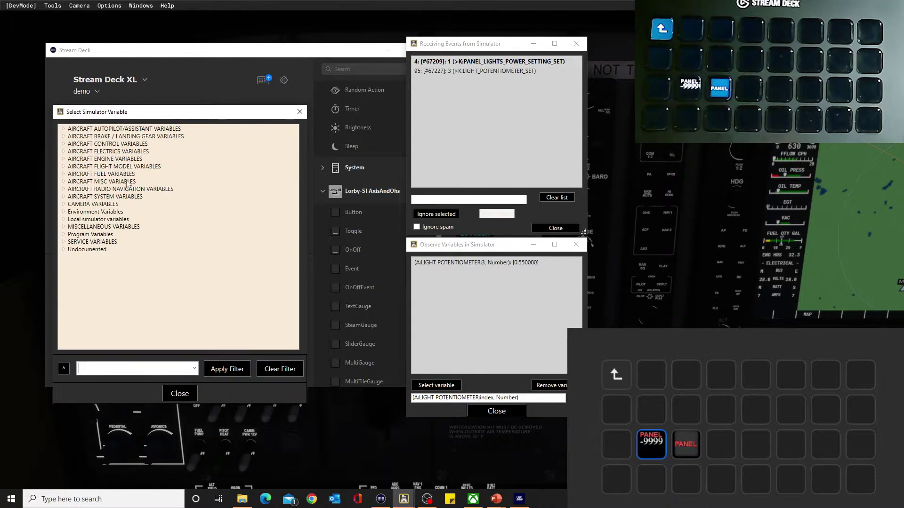
pyautogui.click(194, 369)
pyautogui.click(118, 381)
pyautogui.click(223, 375)
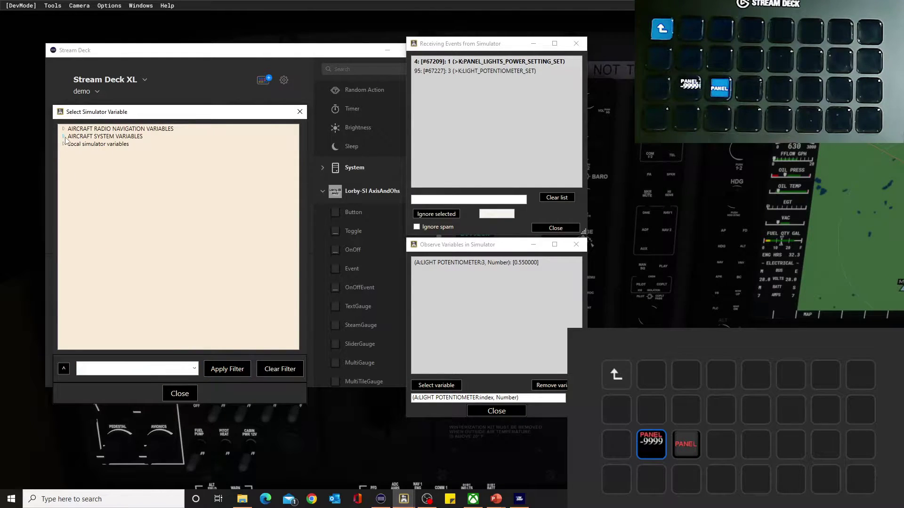
pyautogui.click(63, 136)
pyautogui.click(105, 144)
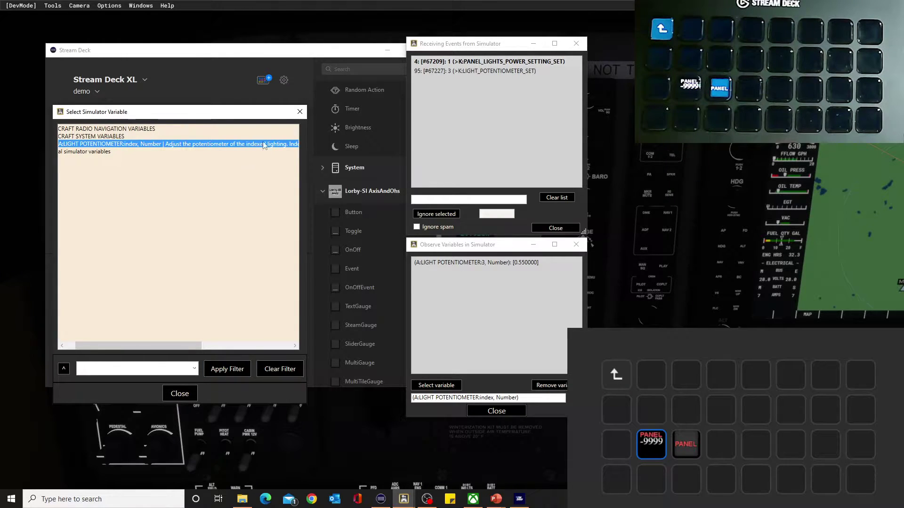
pyautogui.click(299, 113)
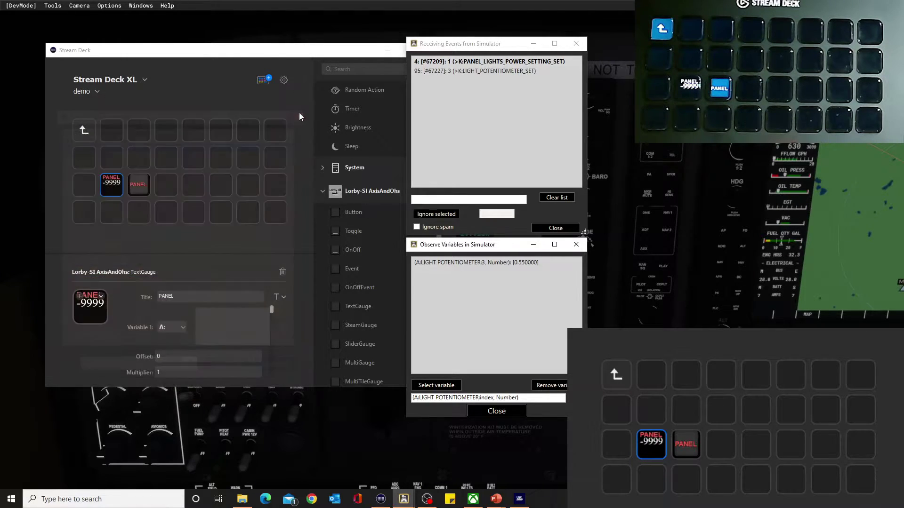
# Set the PANEL text gauge's first variable to A:LIGHT POTENTIOMETER:3, Number and submit the change
pyautogui.click(204, 322)
pyautogui.write('LIGHT POTENTIOMETER:index, Number')
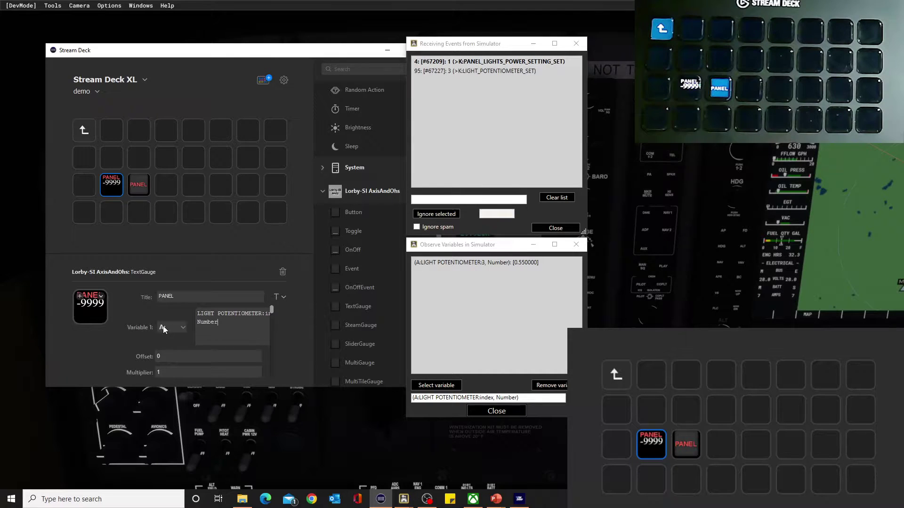
pyautogui.click(416, 263)
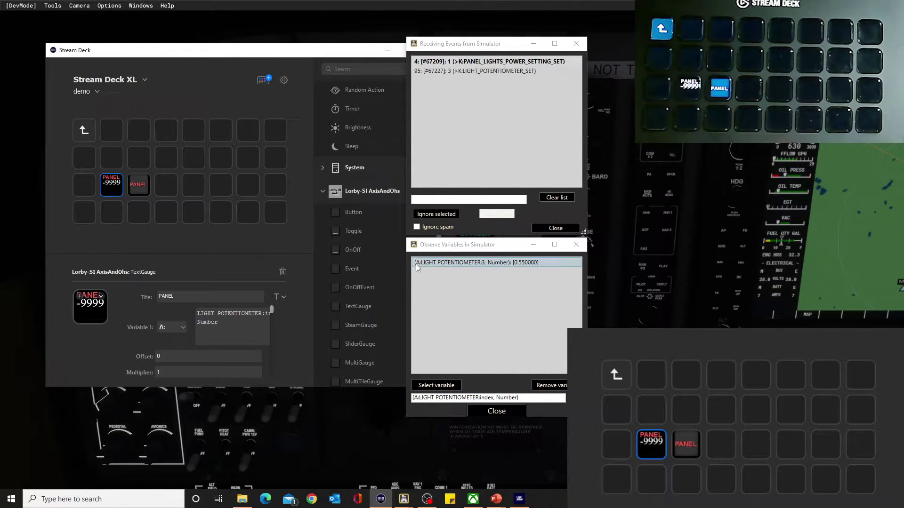
pyautogui.click(222, 324)
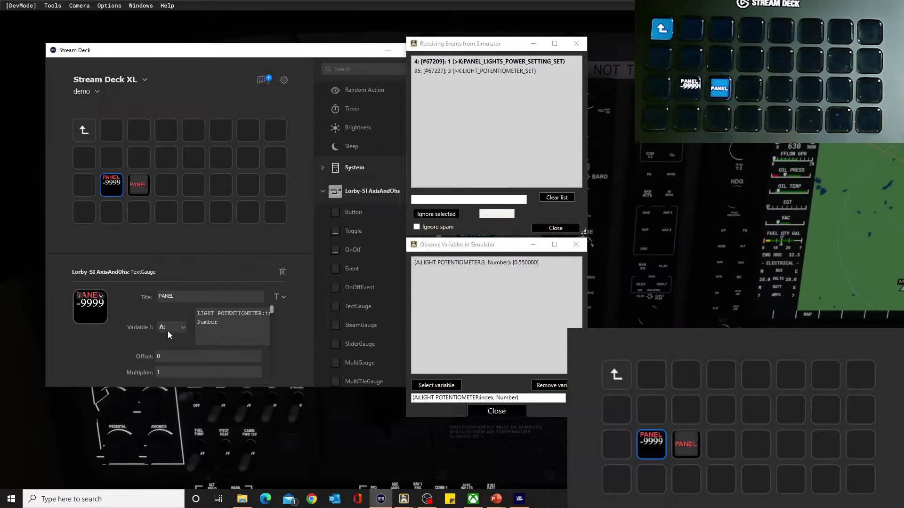
pyautogui.doubleClick(267, 314)
pyautogui.write('3ex')
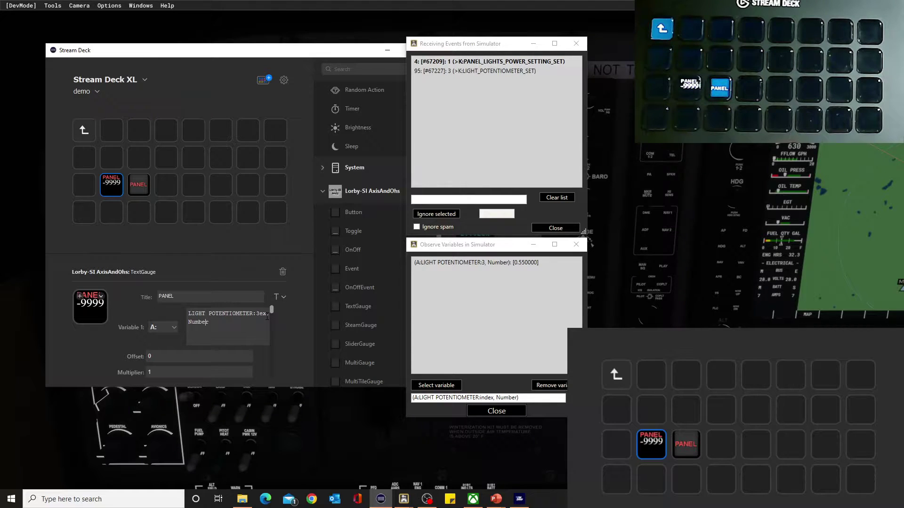
pyautogui.press('BackSpace')
pyautogui.press('BackSpace')
pyautogui.moveTo(275, 312); pyautogui.dragTo(275, 376)
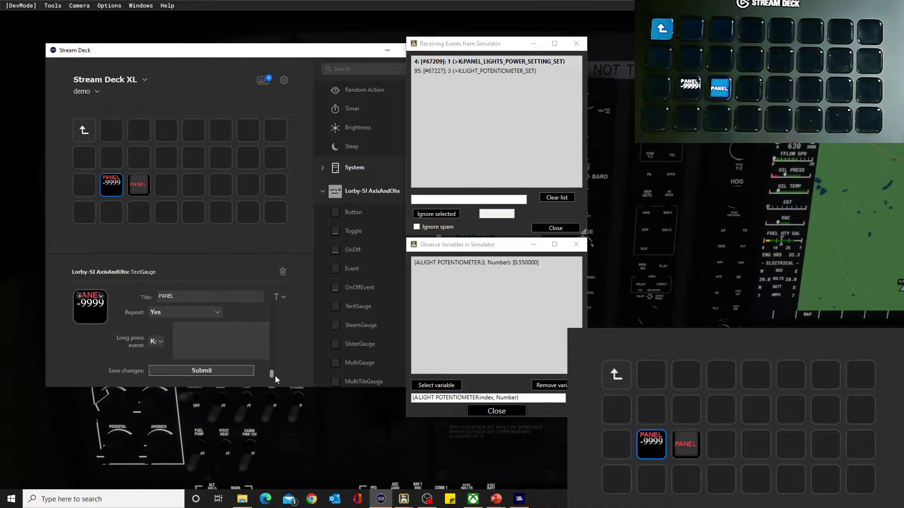
pyautogui.click(225, 371)
# Turn the cockpit's SW/CB PANELS dimming knob up and down to compare the PANEL gauge with the observed potentiometer 3 variable
pyautogui.click(116, 404)
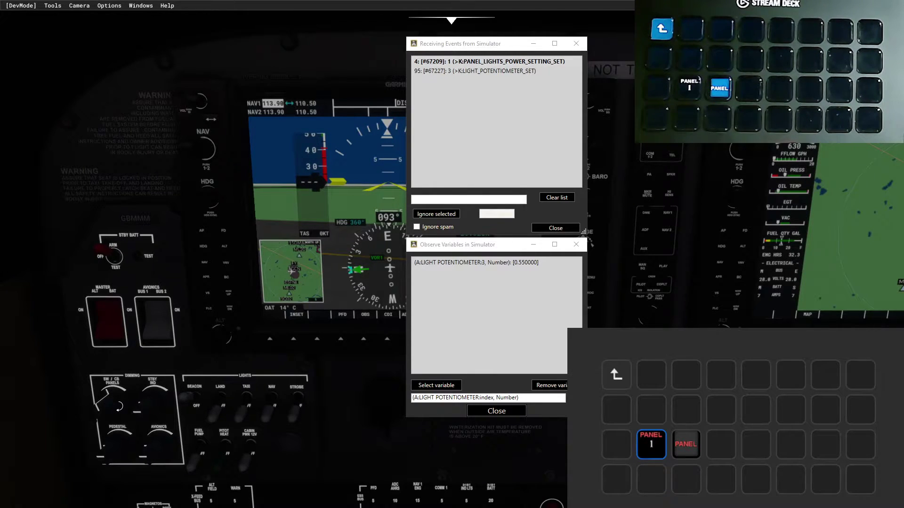
pyautogui.scroll(3, 117, 404)
pyautogui.scroll(-5, 114, 403)
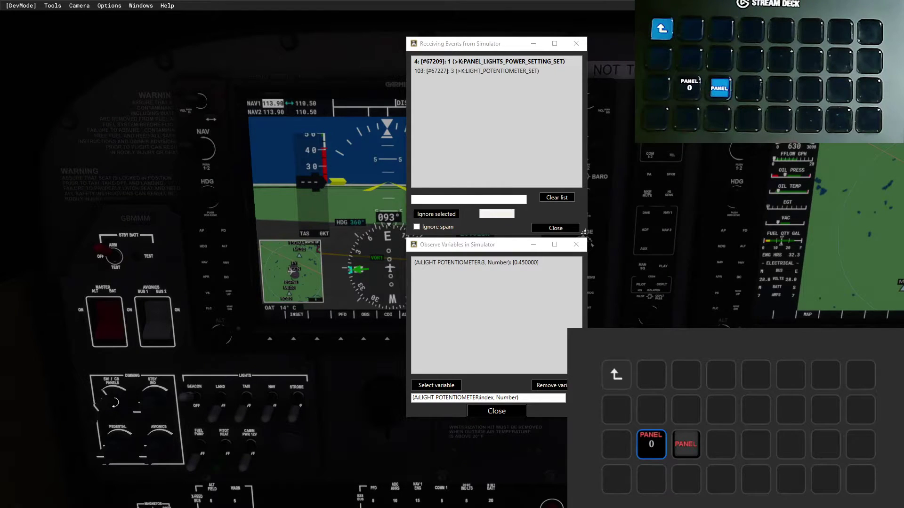
pyautogui.scroll(2, 114, 402)
pyautogui.scroll(-3, 114, 402)
pyautogui.scroll(-1, 114, 403)
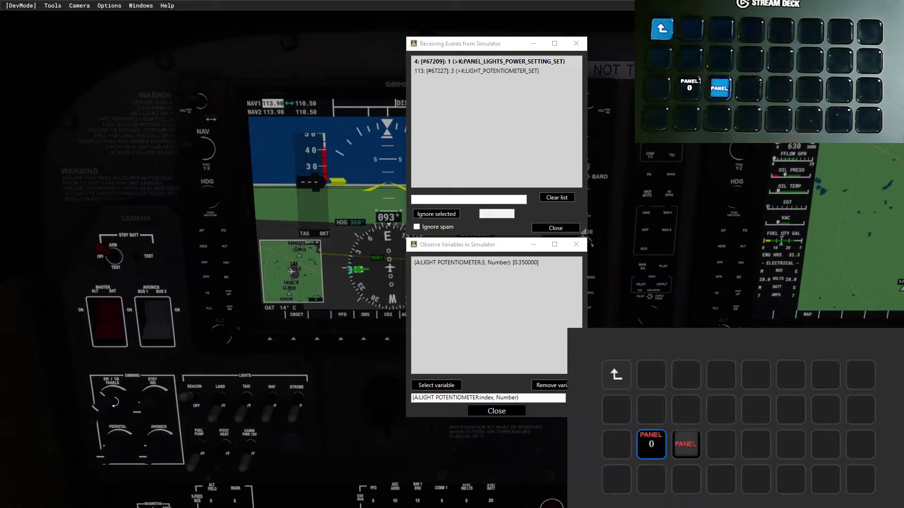
pyautogui.scroll(-2, 114, 403)
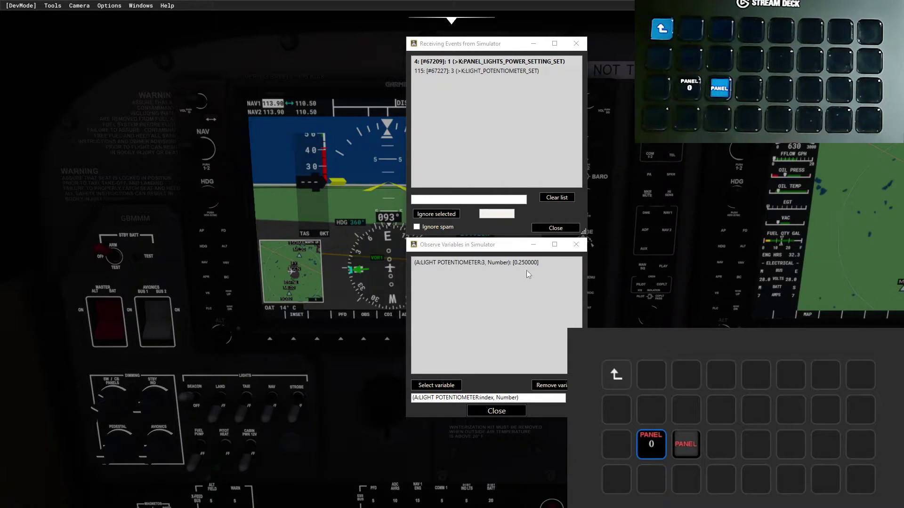
pyautogui.scroll(1, 111, 406)
pyautogui.scroll(4, 111, 406)
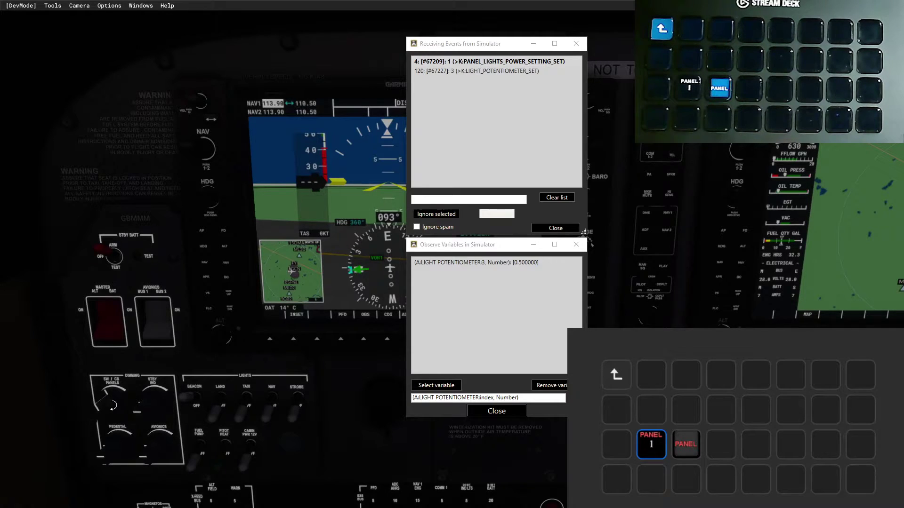
pyautogui.scroll(-3, 113, 405)
pyautogui.click(531, 265)
# Switch to AxisAndOhs, begin a new button assignment and filter its key-down simulator events by POT
pyautogui.hotkey('alt', 'Tab')
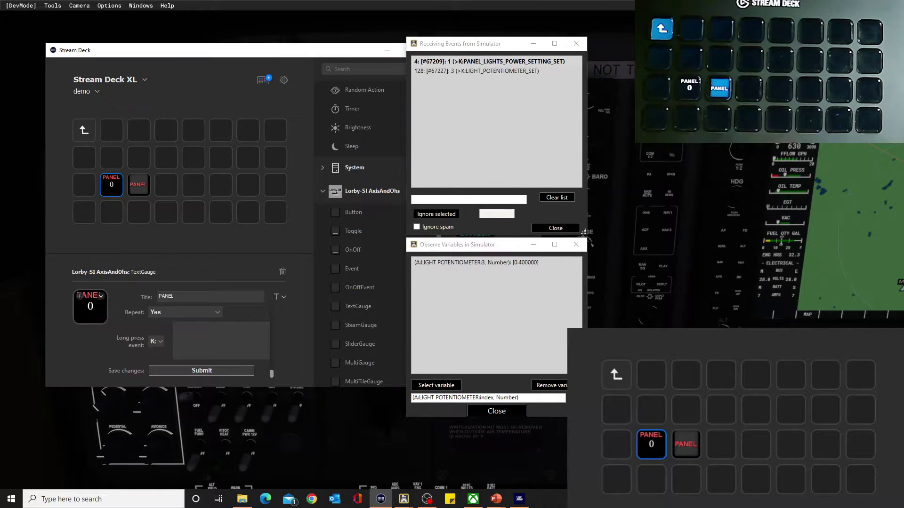
pyautogui.click(142, 185)
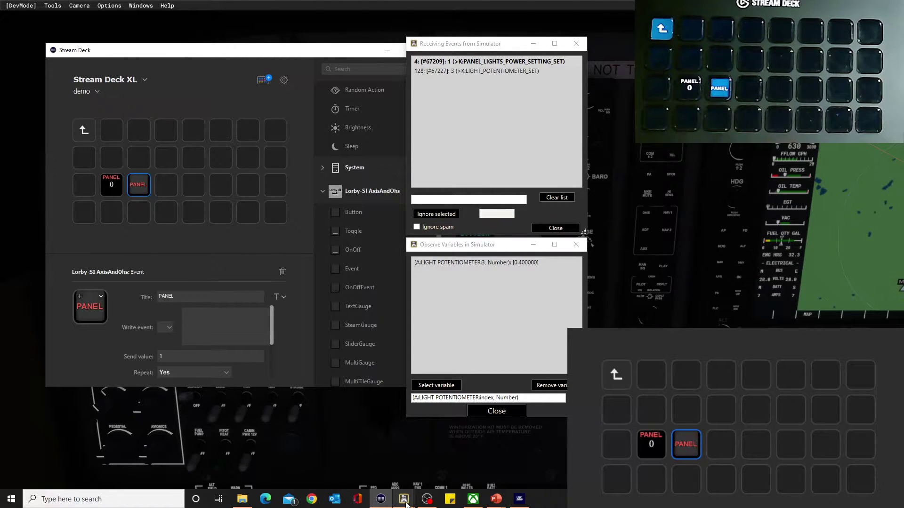
pyautogui.moveTo(406, 504)
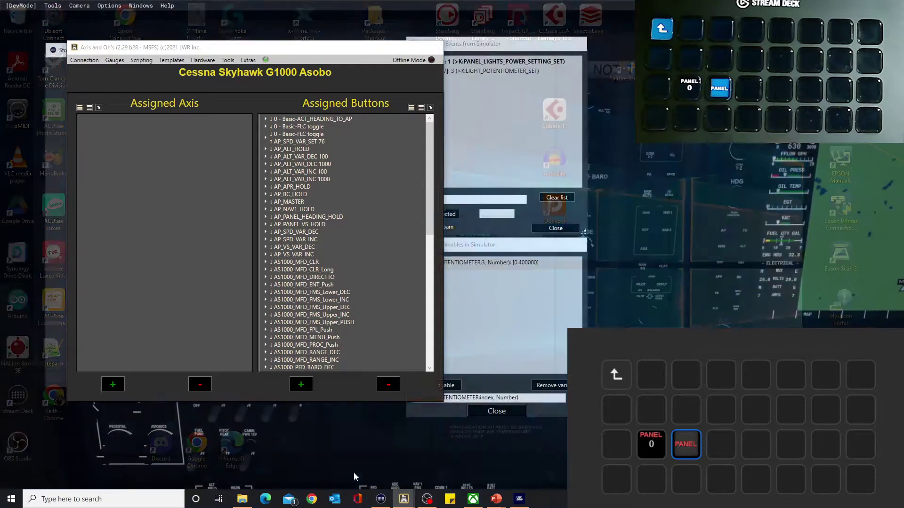
pyautogui.click(354, 472)
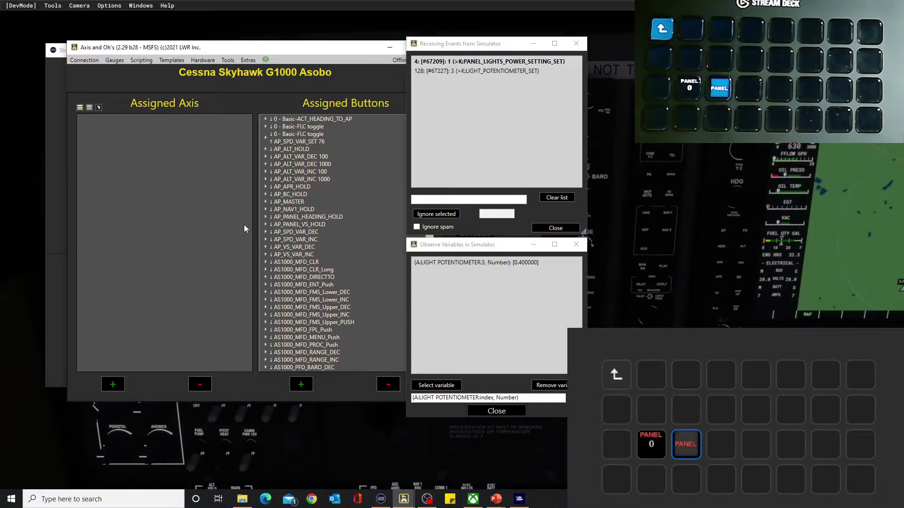
pyautogui.click(301, 385)
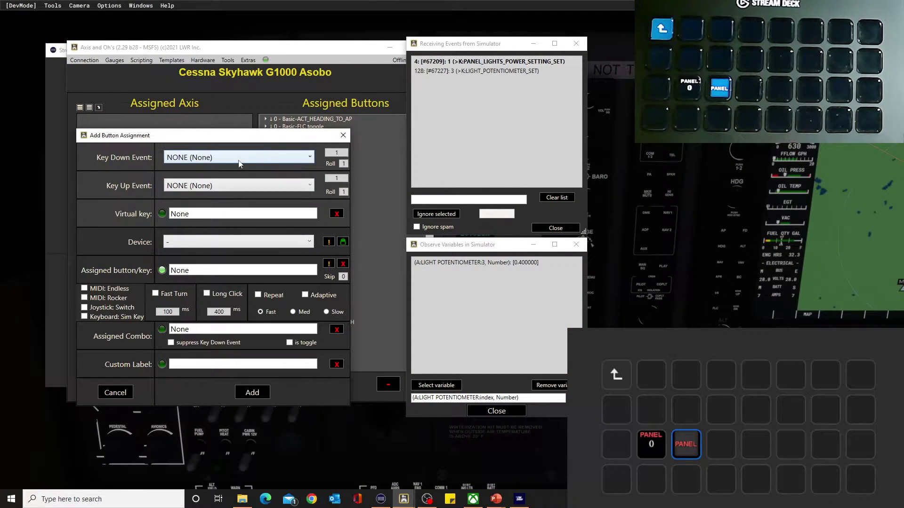
pyautogui.click(311, 157)
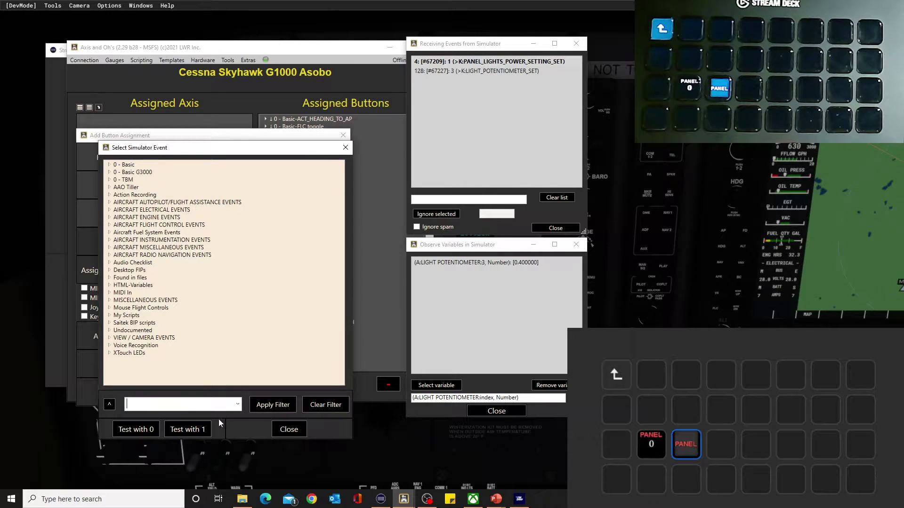
pyautogui.write('POT')
pyautogui.click(272, 404)
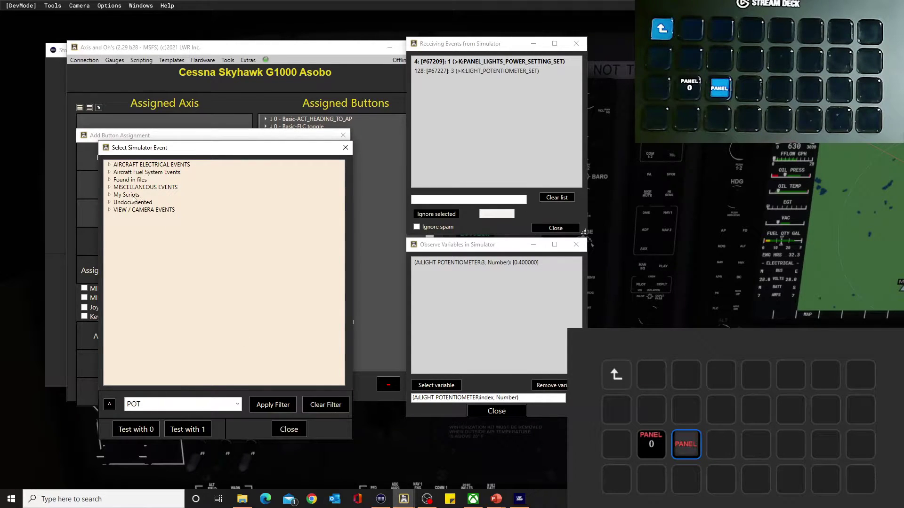
# Copy the event name LIGHT_POTENTIOMETER_3_SET from the aircraft electrical events, then close the button assignment without adding it
pyautogui.click(110, 165)
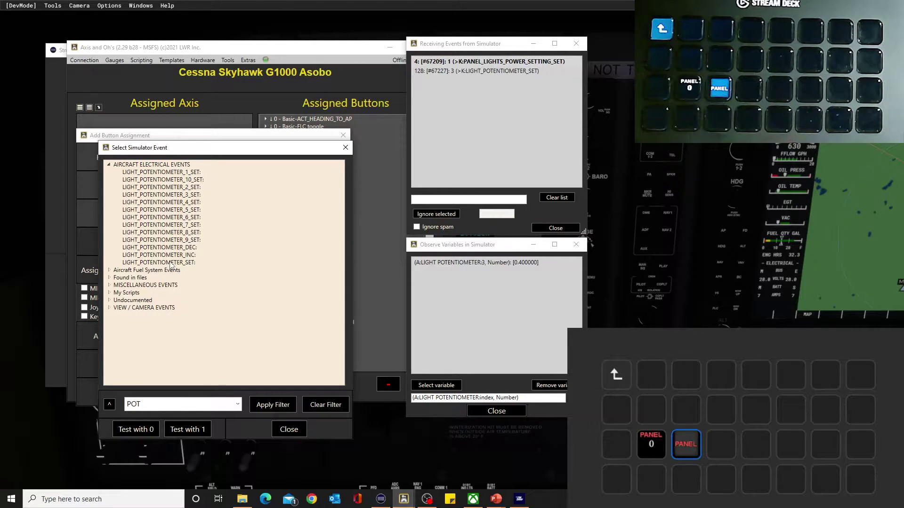
pyautogui.click(179, 196)
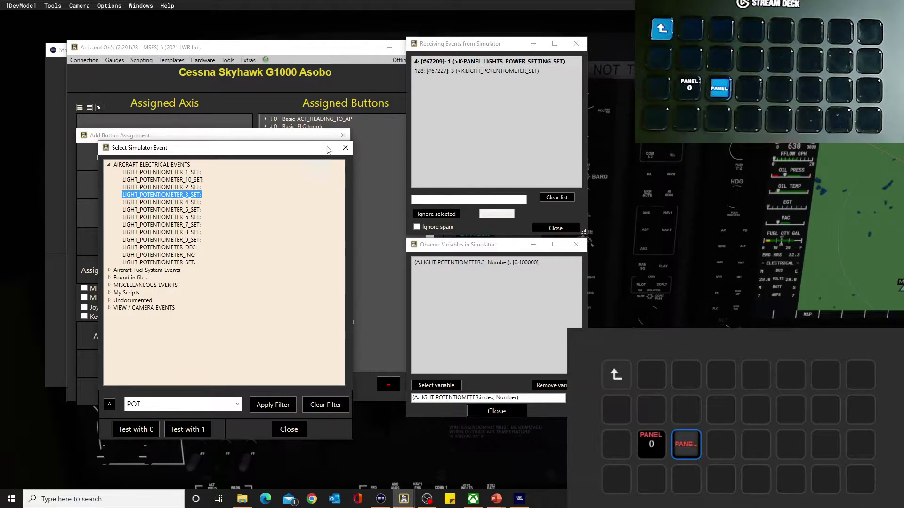
pyautogui.click(347, 148)
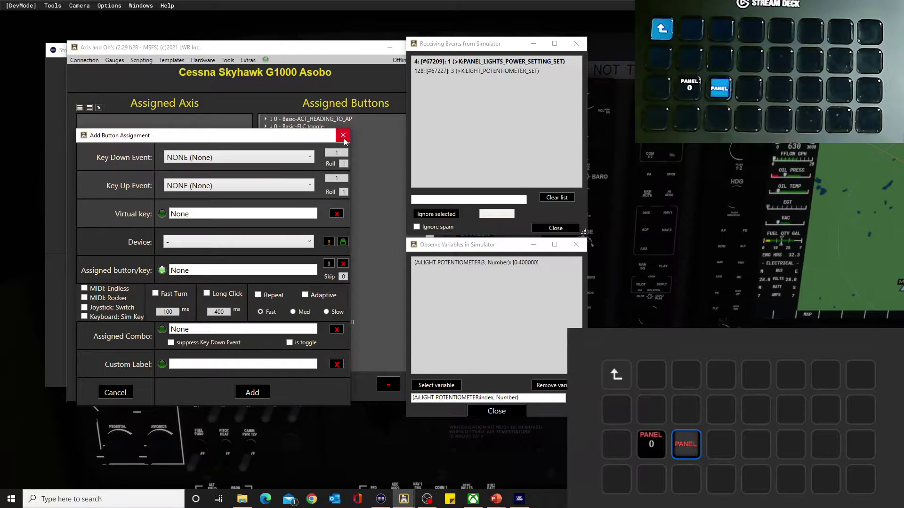
pyautogui.click(343, 135)
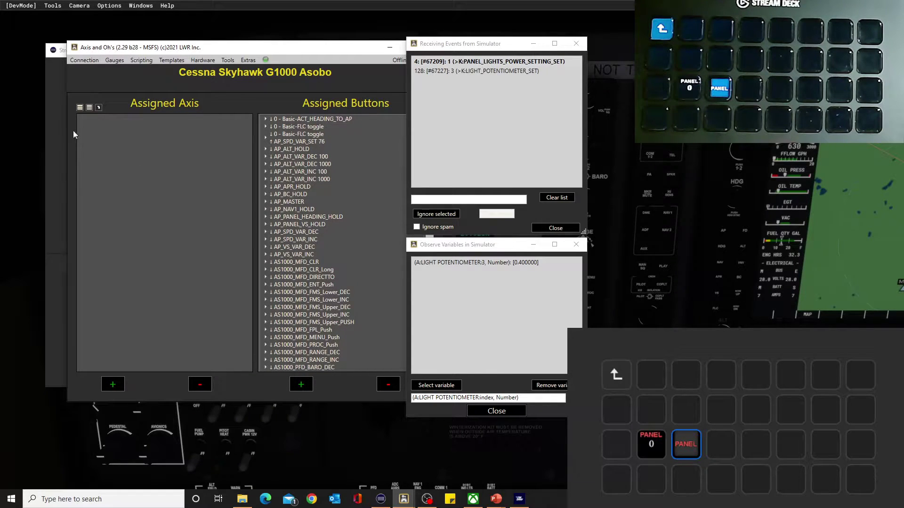
pyautogui.click(56, 146)
# Set the PANEL event key's write event to K:LIGHT_POTENTIOMETER_3_SET and submit the change
pyautogui.click(136, 185)
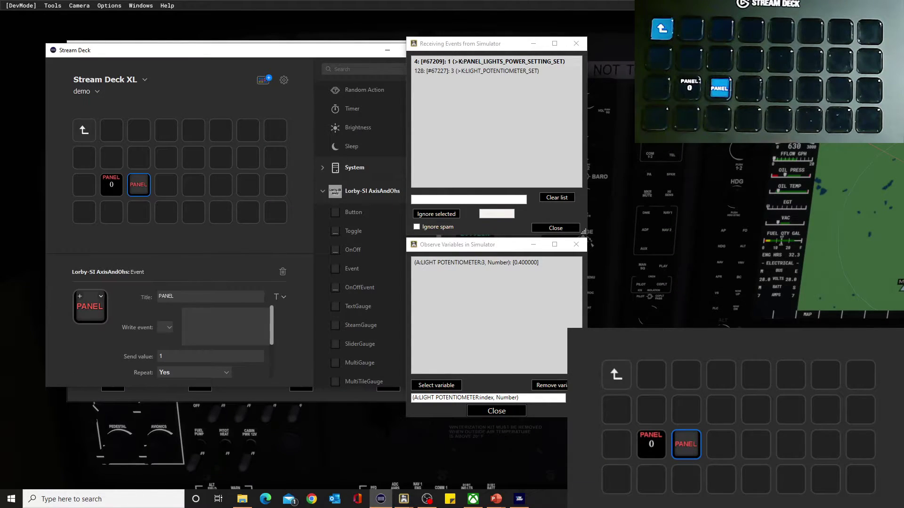
pyautogui.write('LIGHT_POTENTIOMETER_3_SET')
pyautogui.click(167, 328)
pyautogui.click(165, 337)
pyautogui.moveTo(273, 332); pyautogui.dragTo(270, 374)
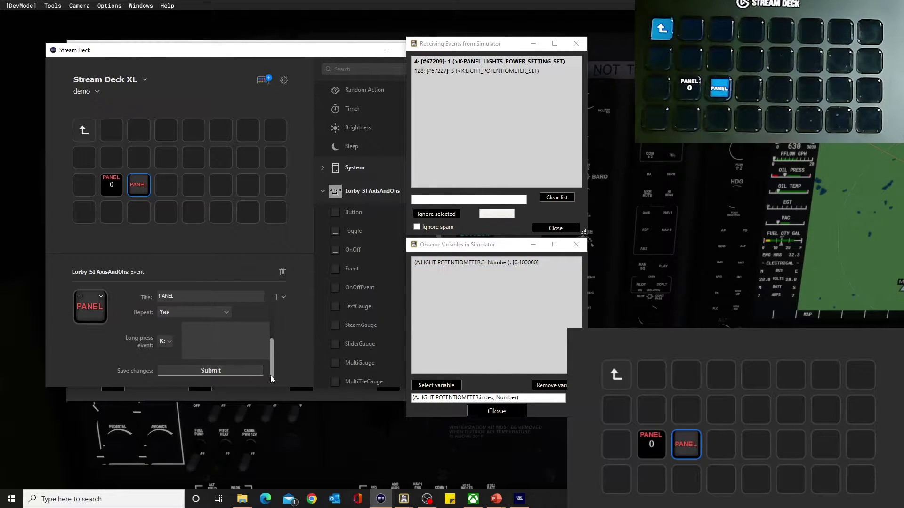
pyautogui.click(209, 370)
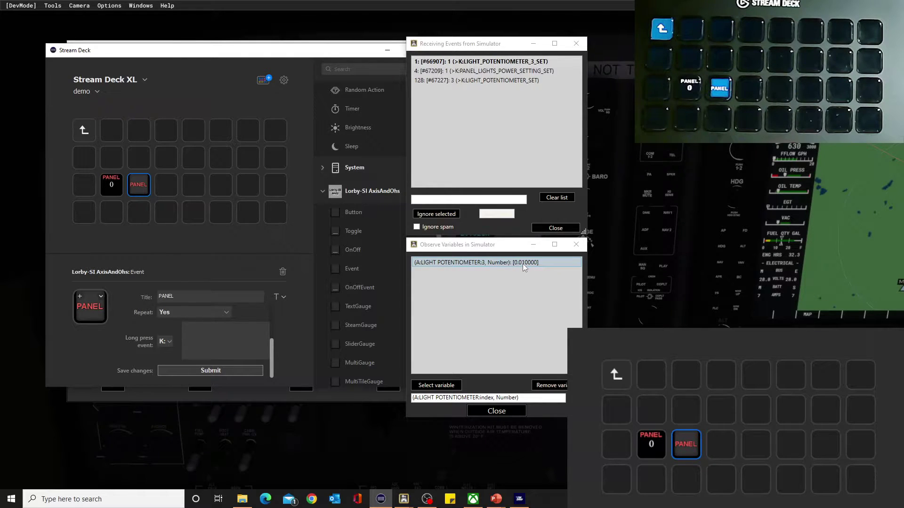
# Set the PANEL event key's send value to 50 and submit the change
pyautogui.moveTo(272, 365); pyautogui.dragTo(274, 351)
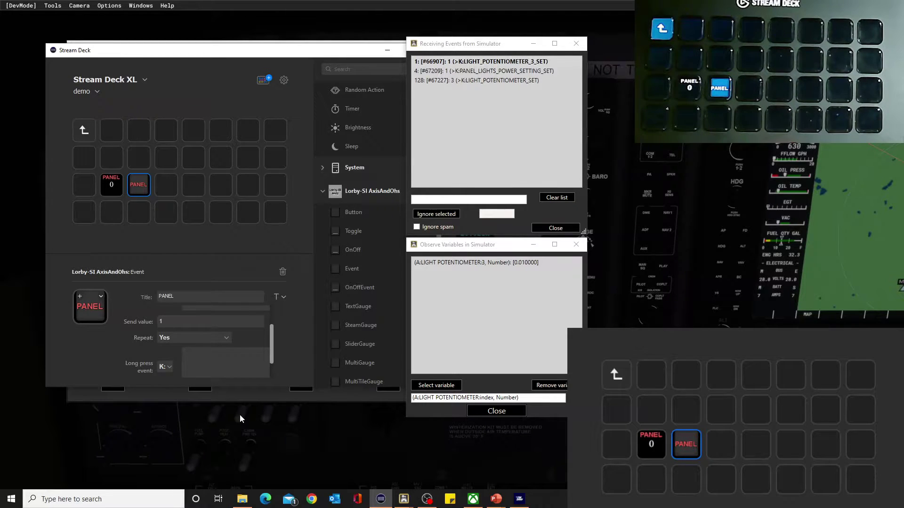
pyautogui.write('50')
pyautogui.moveTo(272, 356); pyautogui.dragTo(272, 377)
pyautogui.click(231, 372)
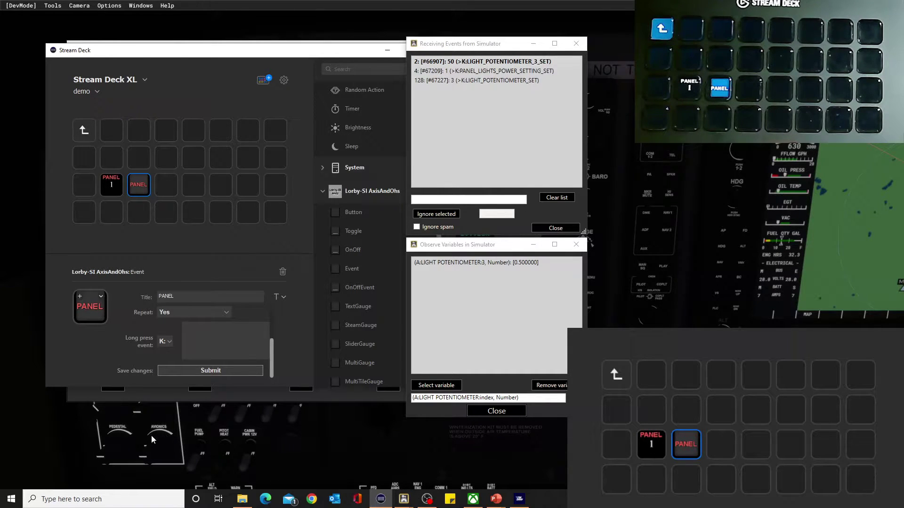
# Add (A:LIGHT POTENTIOMETER:3, Percent) to the variables observed in the simulator
pyautogui.click(485, 399)
pyautogui.doubleClick(485, 398)
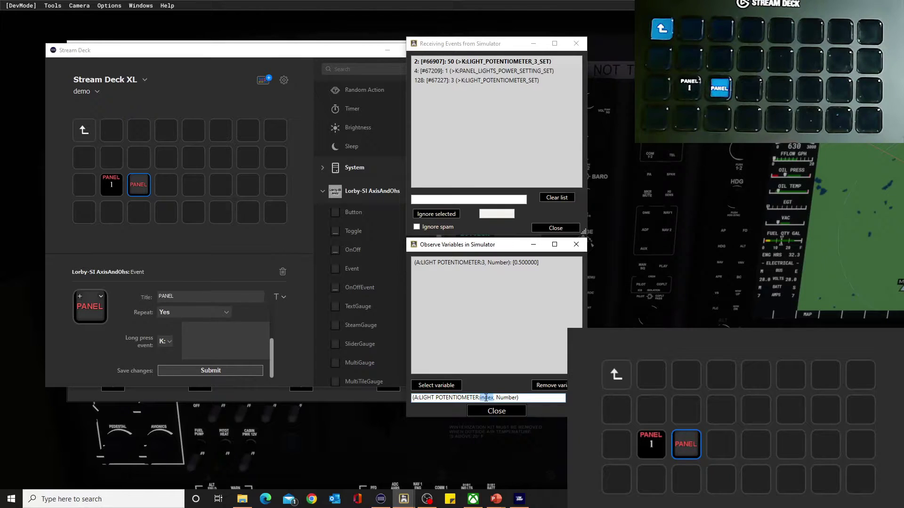
pyautogui.write('3')
pyautogui.doubleClick(498, 398)
pyautogui.write('pERCE')
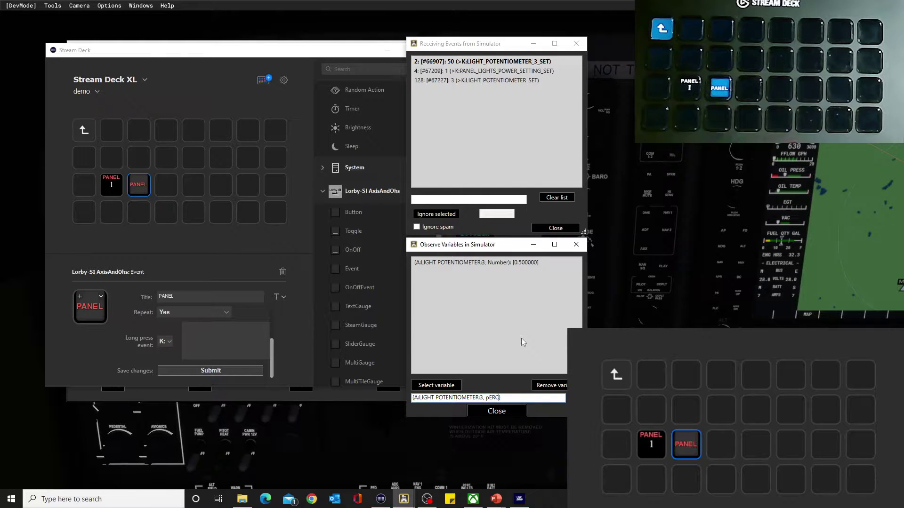
pyautogui.press('BackSpace')
pyautogui.press('BackSpace')
pyautogui.press('BackSpace')
pyautogui.press('BackSpace')
pyautogui.press('BackSpace')
pyautogui.write('Percent')
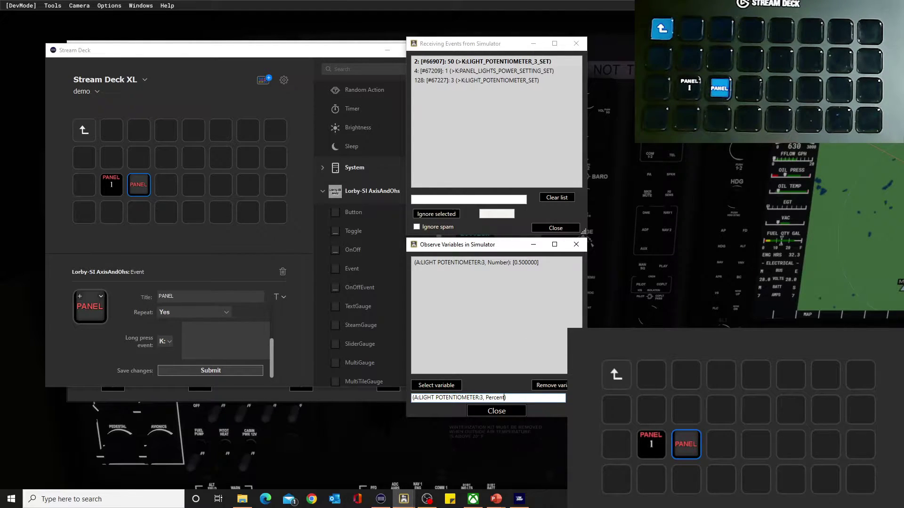
pyautogui.press('Return')
pyautogui.click(524, 276)
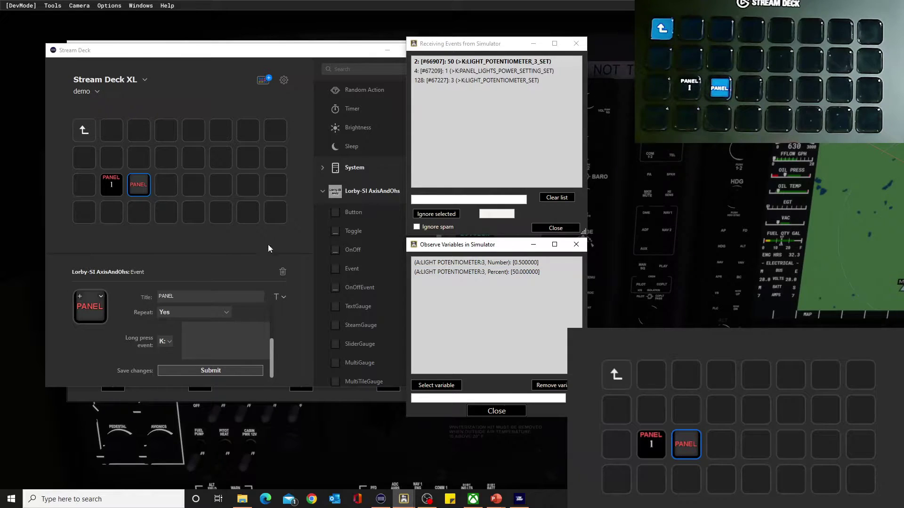
# Change the PANEL text gauge's variable to LIGHT POTENTIOMETER:3, Percent and submit the change
pyautogui.click(114, 185)
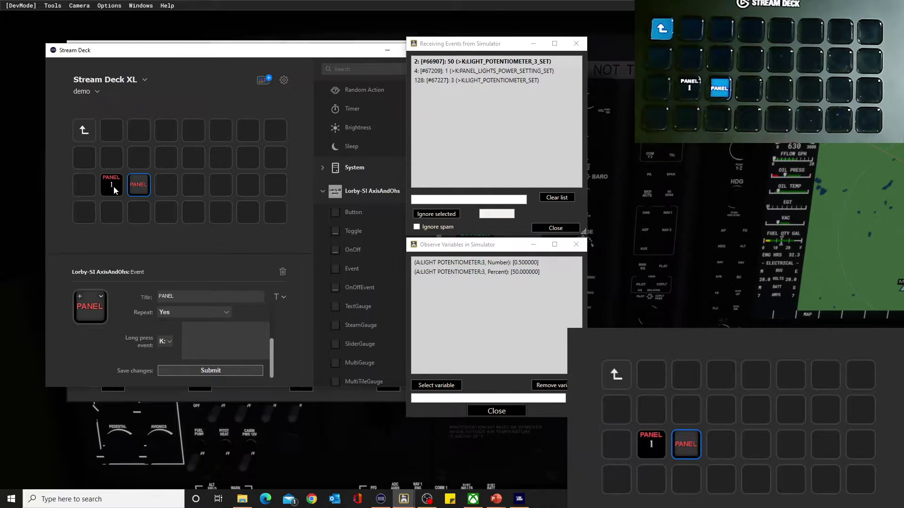
pyautogui.click(241, 313)
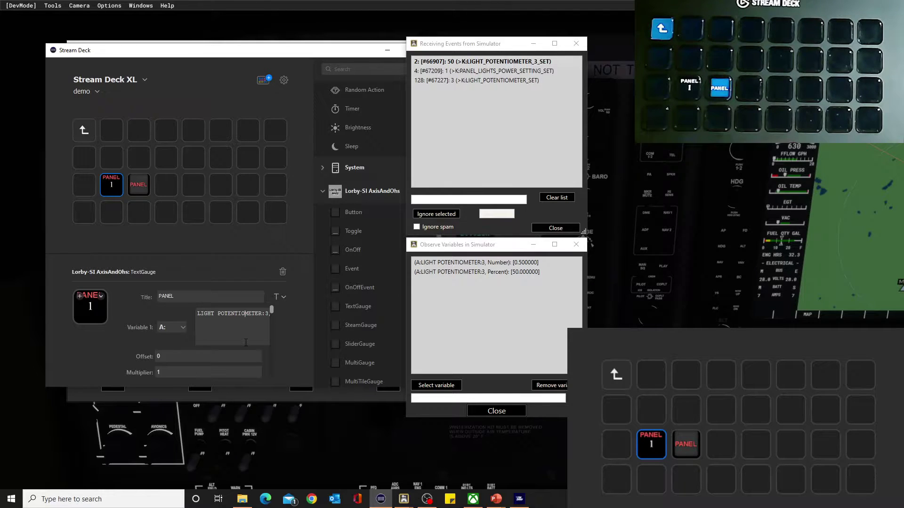
pyautogui.press('End')
pyautogui.write('Number')
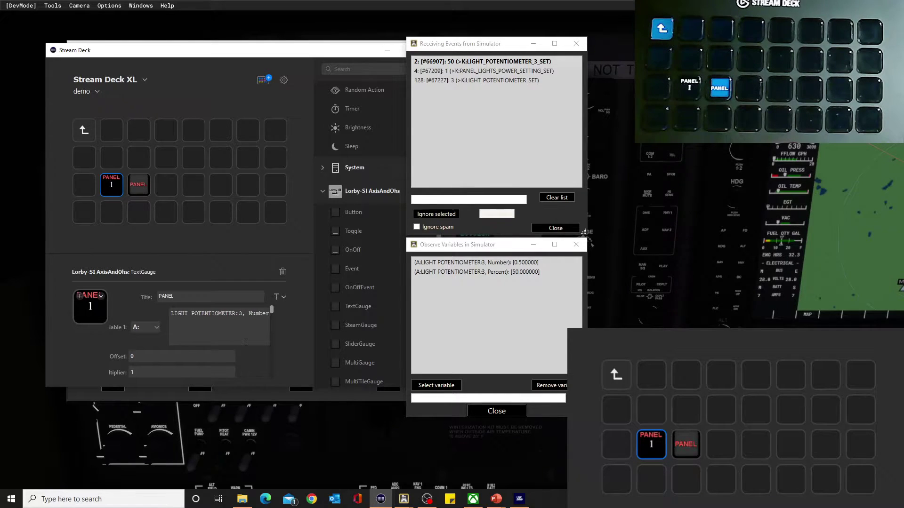
pyautogui.moveTo(248, 314); pyautogui.dragTo(269, 318)
pyautogui.write('Percent')
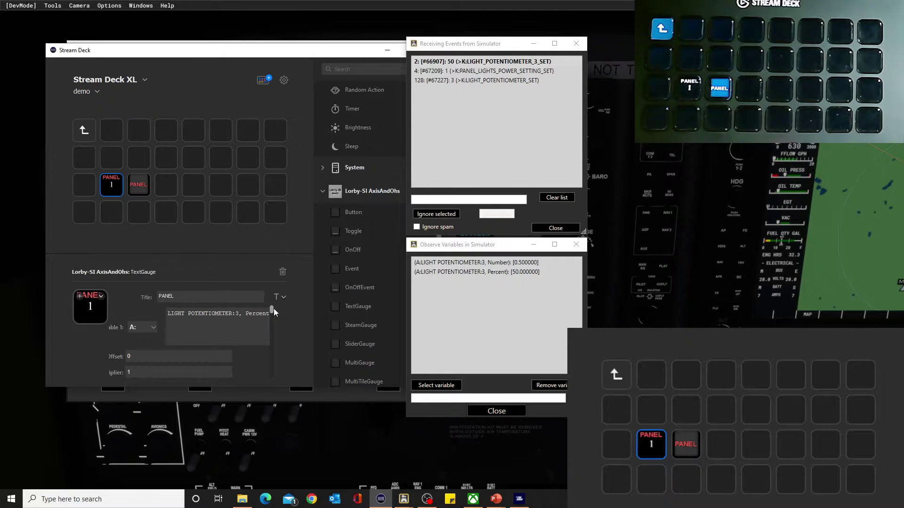
pyautogui.moveTo(272, 309); pyautogui.dragTo(272, 374)
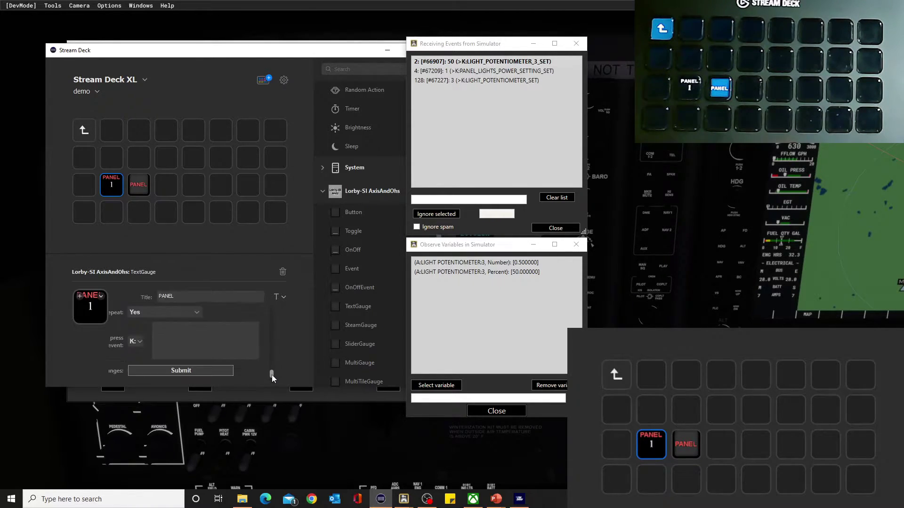
pyautogui.click(211, 369)
# Set the PANEL event key's send value to 70 and submit the change
pyautogui.click(137, 189)
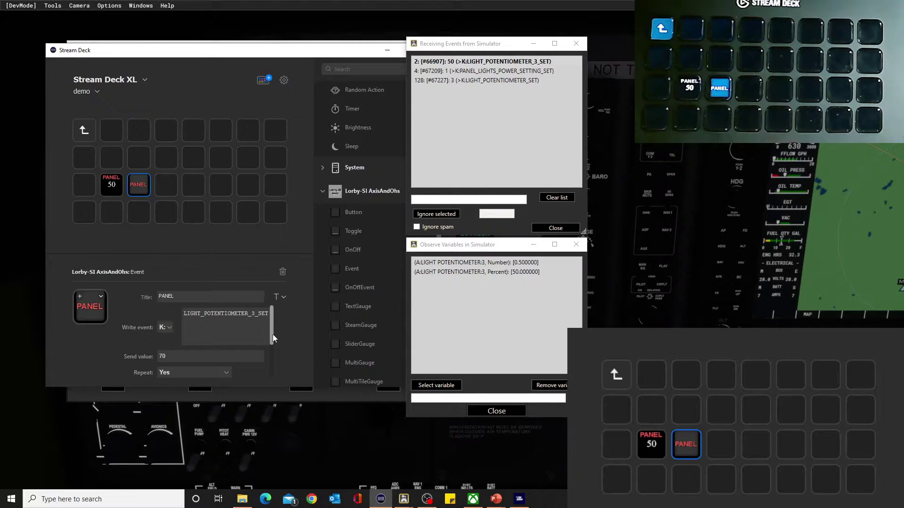
pyautogui.moveTo(273, 334); pyautogui.dragTo(278, 378)
pyautogui.click(224, 369)
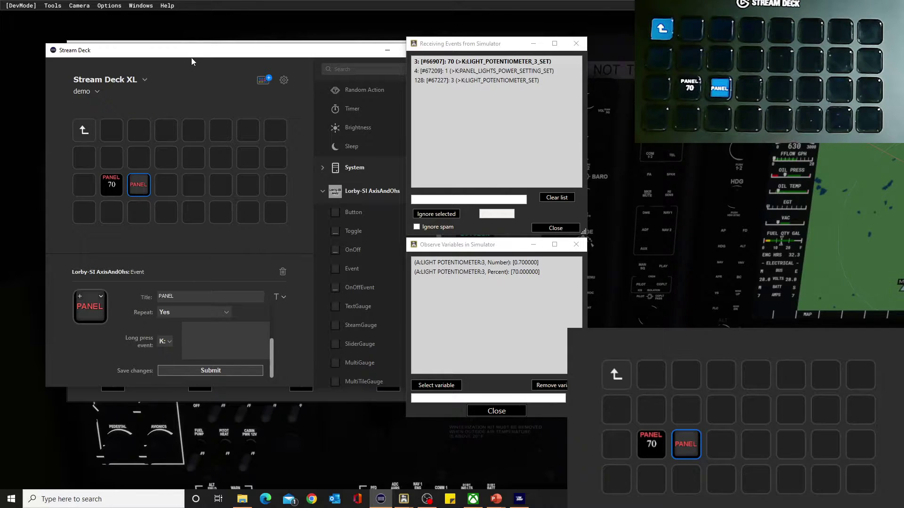
# Switch to Axis and Ohs, open the RPN scripts editor and arrange it beside the event and variable watch windows
pyautogui.click(403, 499)
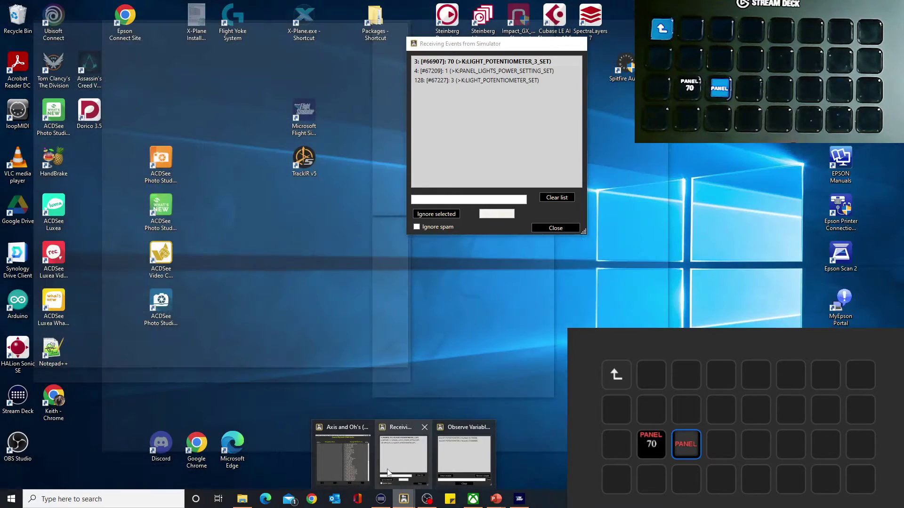
pyautogui.click(338, 462)
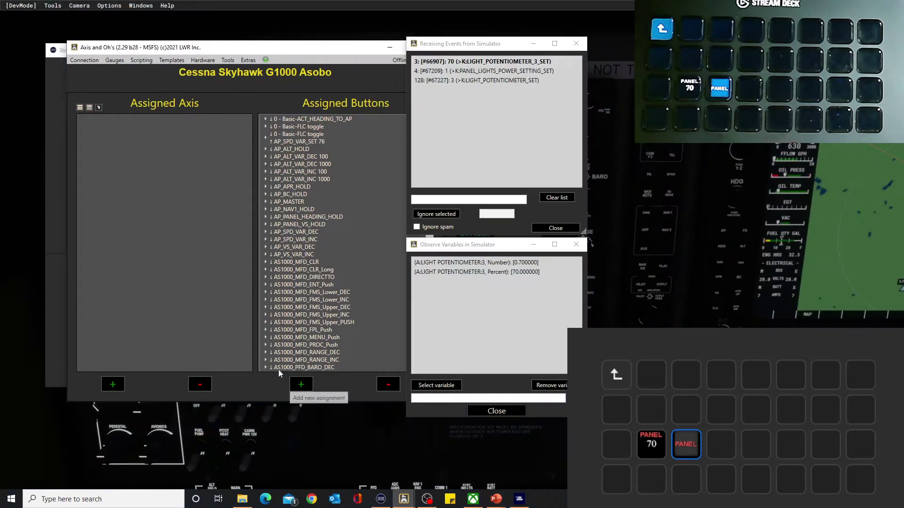
pyautogui.click(146, 60)
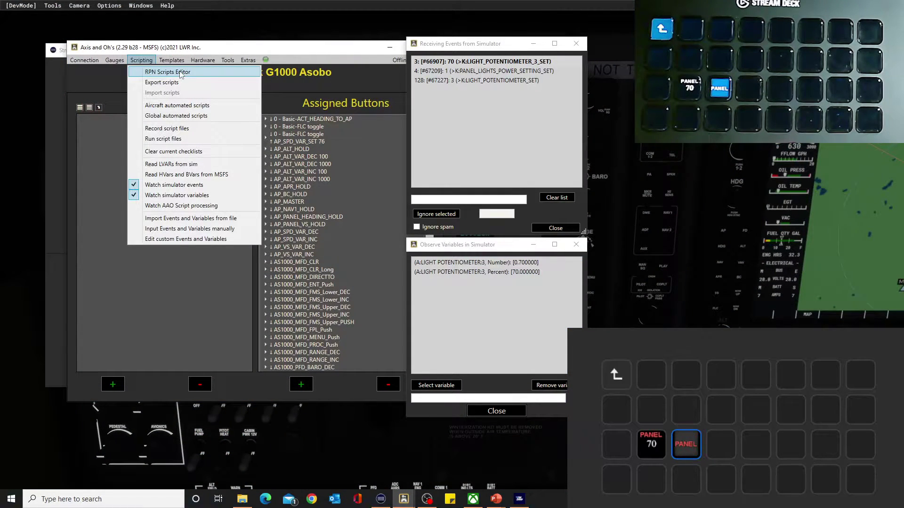
pyautogui.click(180, 73)
pyautogui.moveTo(507, 49); pyautogui.dragTo(548, 34)
pyautogui.moveTo(511, 249); pyautogui.dragTo(580, 235)
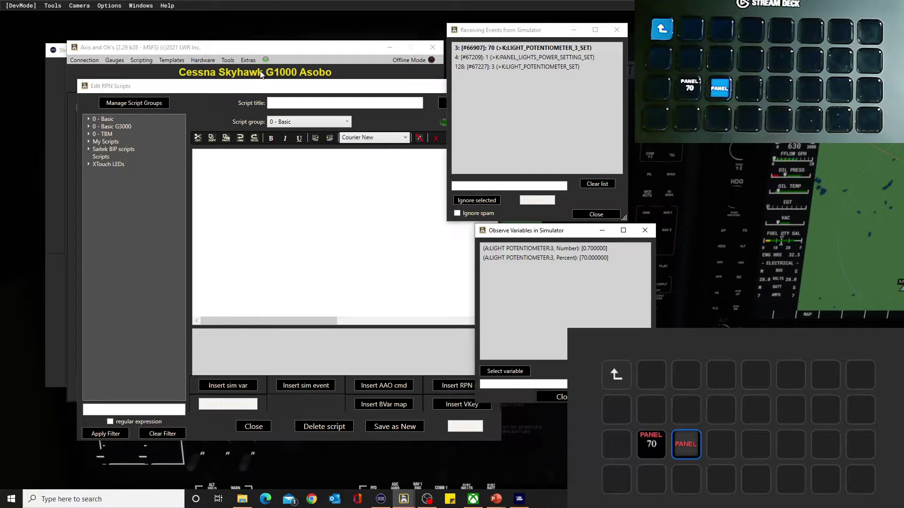
pyautogui.moveTo(291, 49); pyautogui.dragTo(269, 48)
pyautogui.moveTo(296, 87); pyautogui.dragTo(243, 88)
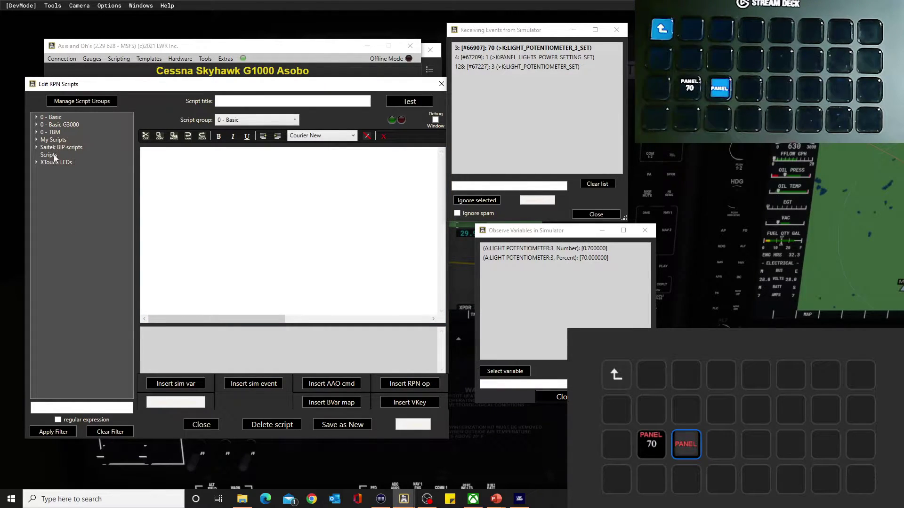
# Add a script group named demo and close the script group manager
pyautogui.click(85, 101)
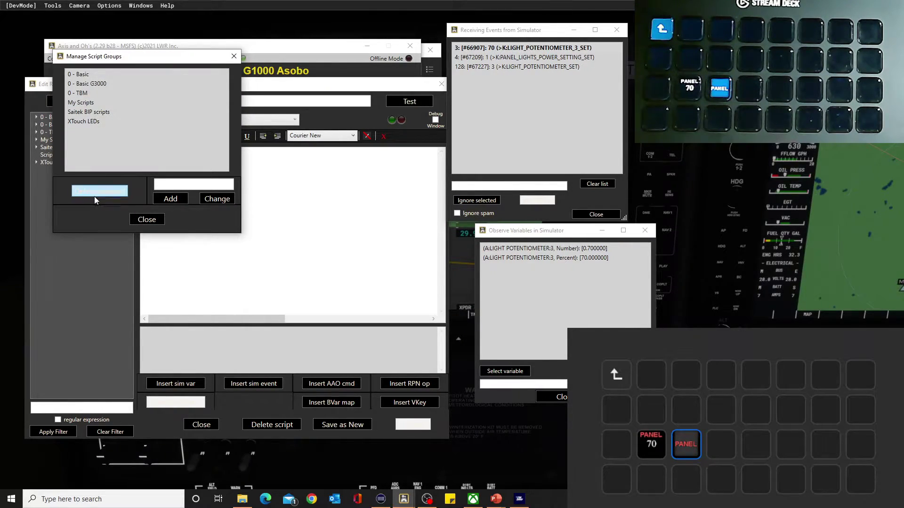
pyautogui.click(177, 184)
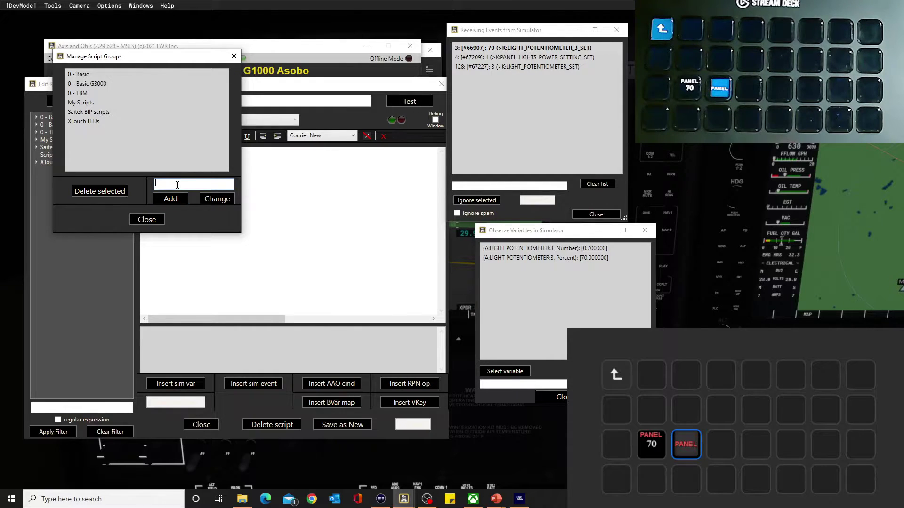
pyautogui.write('deno')
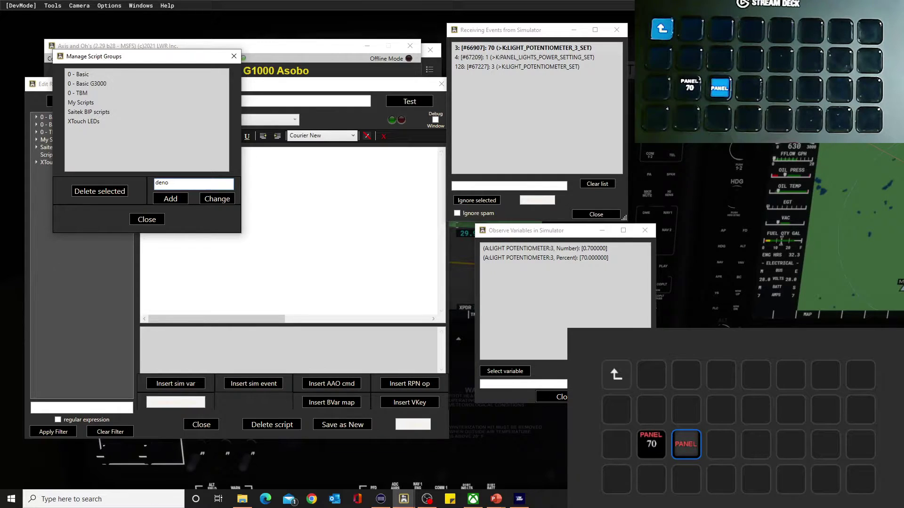
pyautogui.press('BackSpace')
pyautogui.press('BackSpace')
pyautogui.write('m')
pyautogui.click(175, 201)
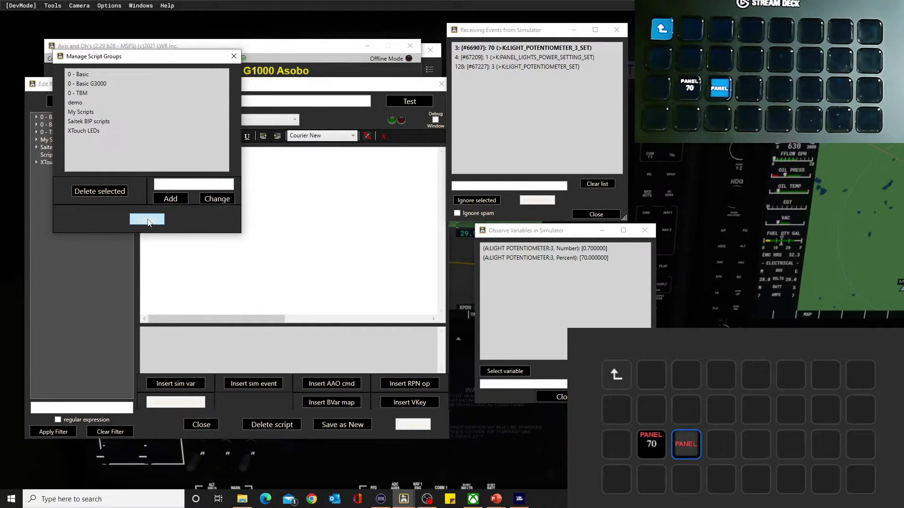
pyautogui.click(148, 220)
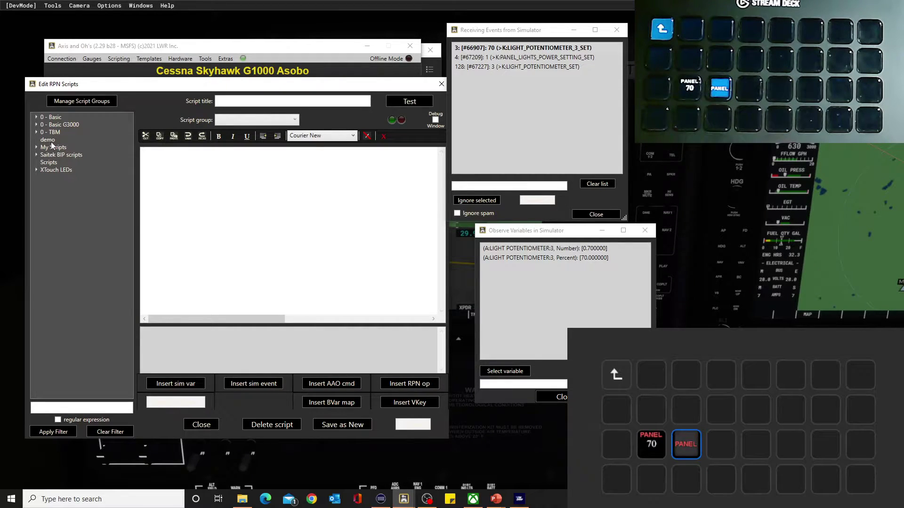
# Title the new script panel and assign it to the demo script group
pyautogui.click(235, 101)
pyautogui.write('panel')
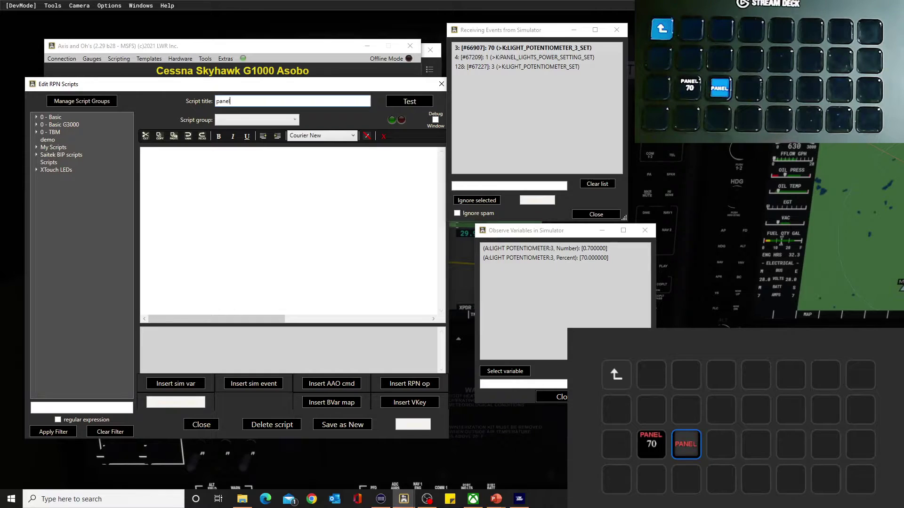
pyautogui.click(297, 120)
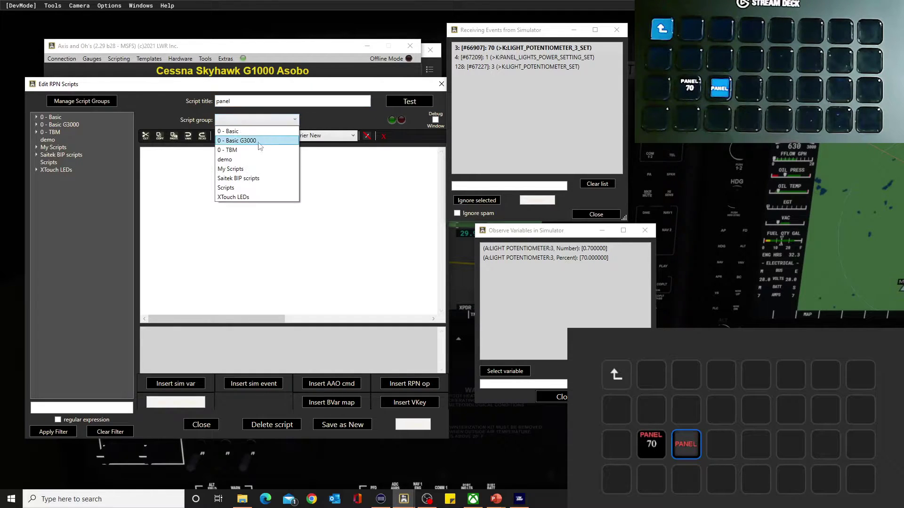
pyautogui.click(242, 161)
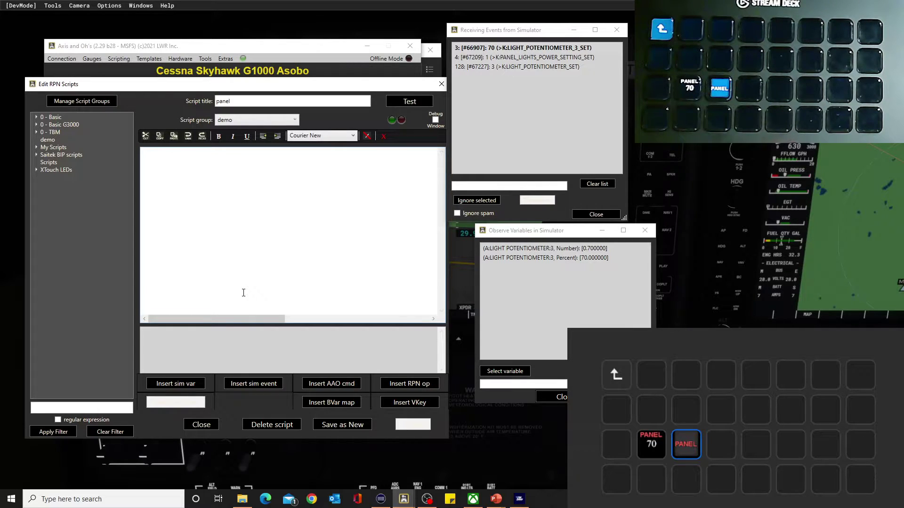
# Insert the LIGHT_POTENTIOMETER_3_SET event from the aircraft electrical events into the script
pyautogui.click(254, 384)
pyautogui.click(237, 404)
pyautogui.click(219, 417)
pyautogui.click(278, 410)
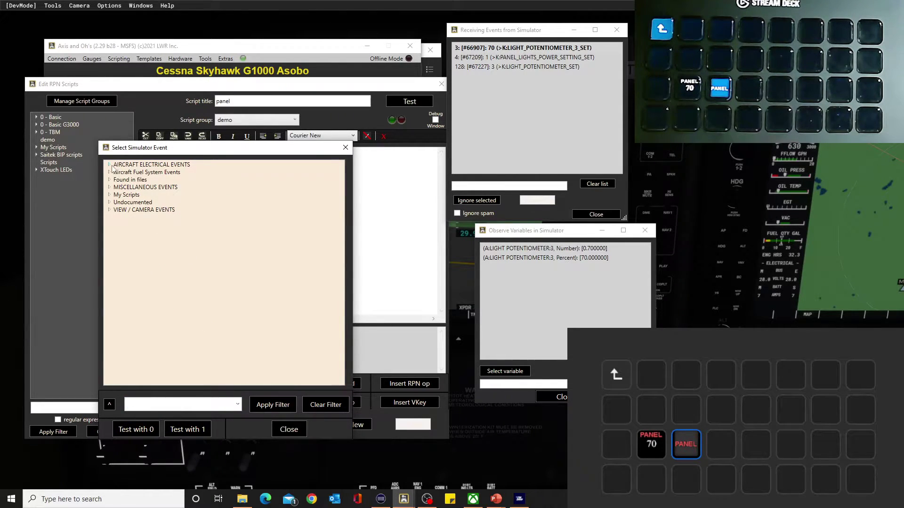
pyautogui.click(110, 165)
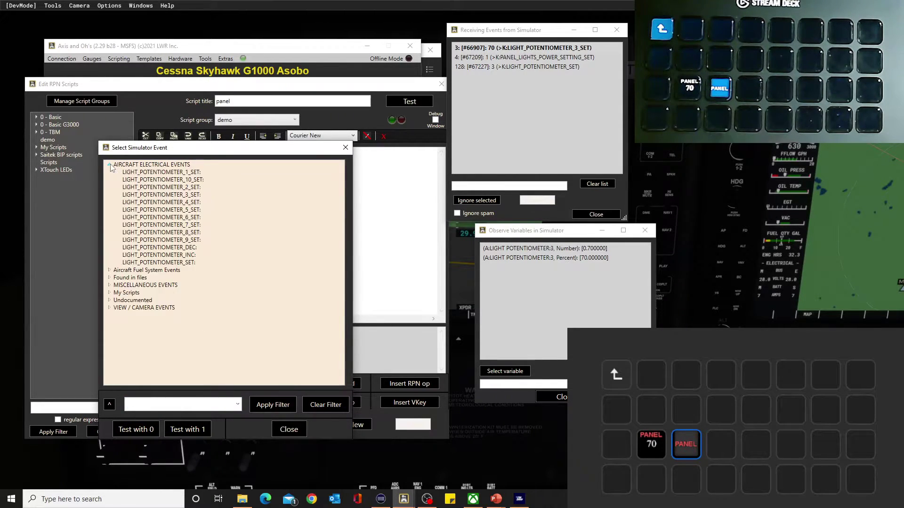
pyautogui.doubleClick(175, 194)
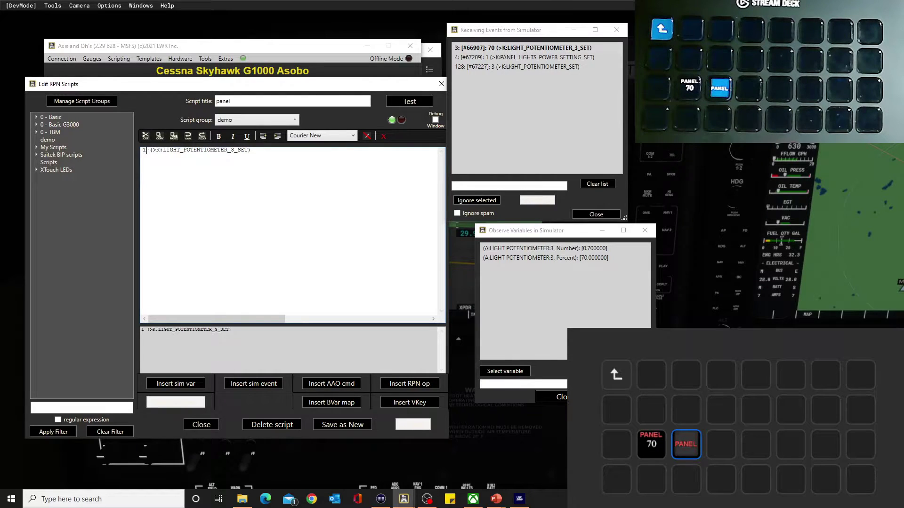
# Set the value sent by the script's event to 50 and save it as a new script
pyautogui.doubleClick(145, 151)
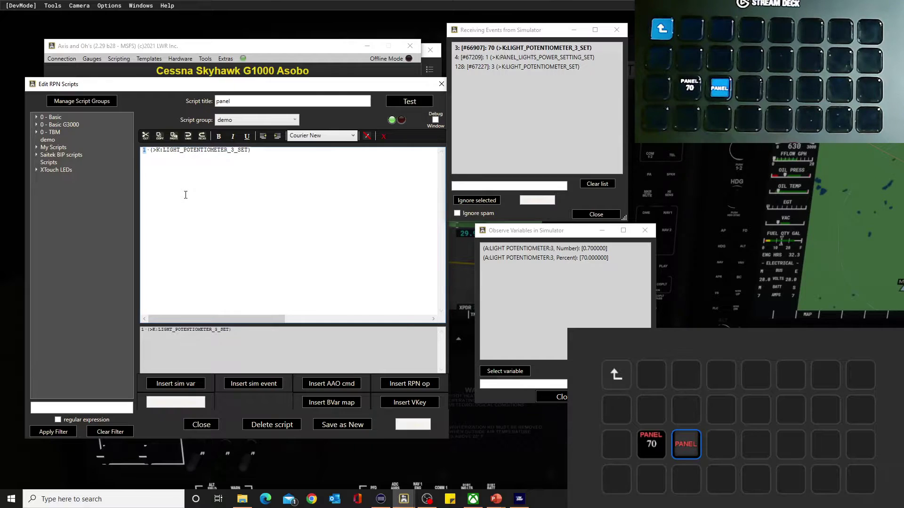
pyautogui.write('50')
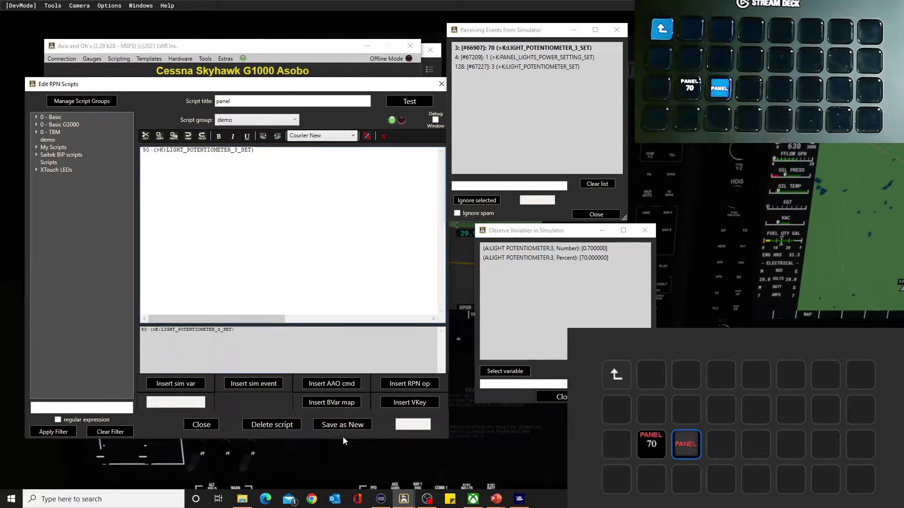
pyautogui.click(336, 426)
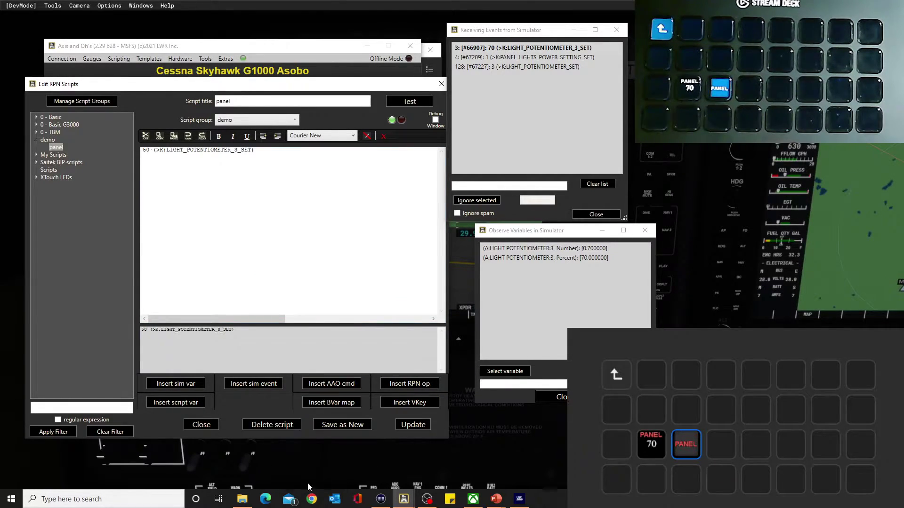
# Check the PANEL key's write event and look up the saved panel script's event name in the demo group
pyautogui.click(382, 501)
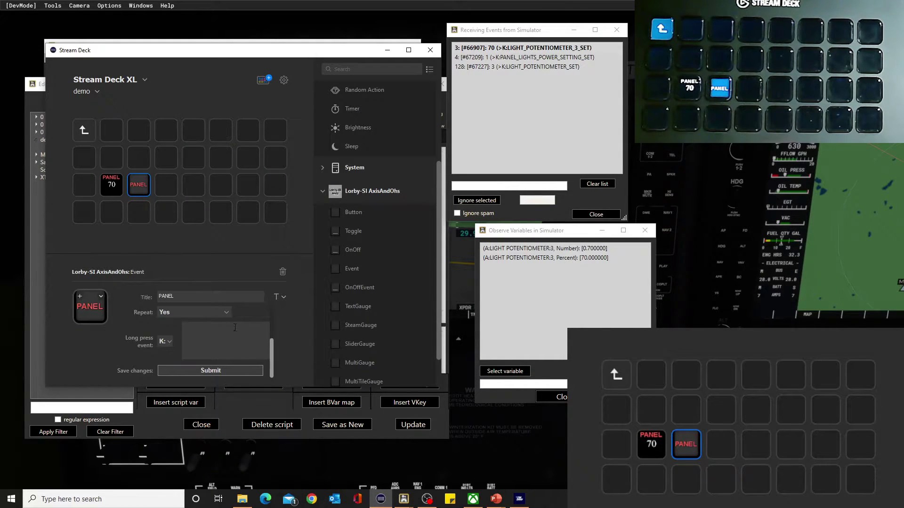
pyautogui.scroll(3, 272, 358)
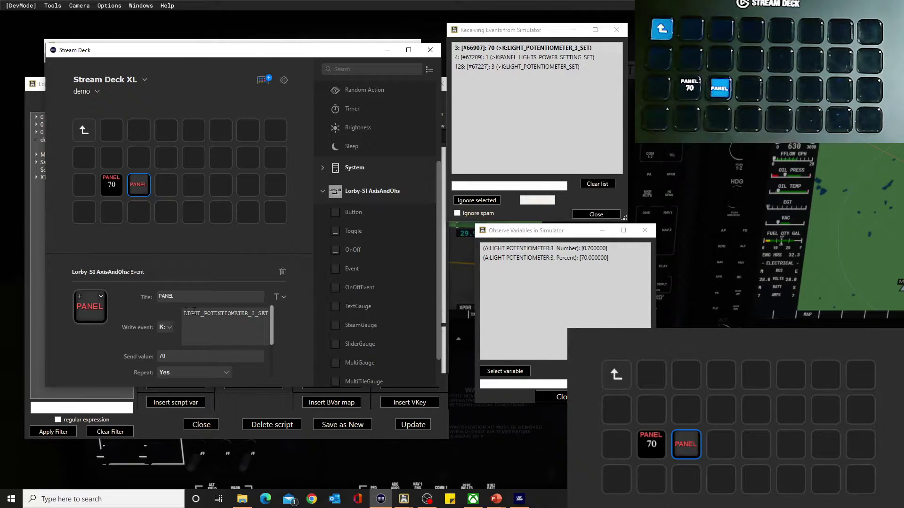
pyautogui.click(264, 410)
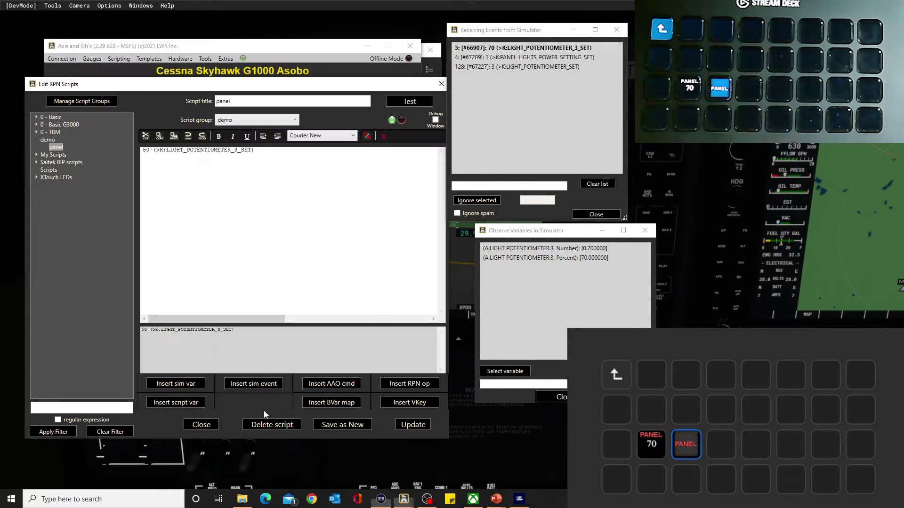
pyautogui.click(260, 387)
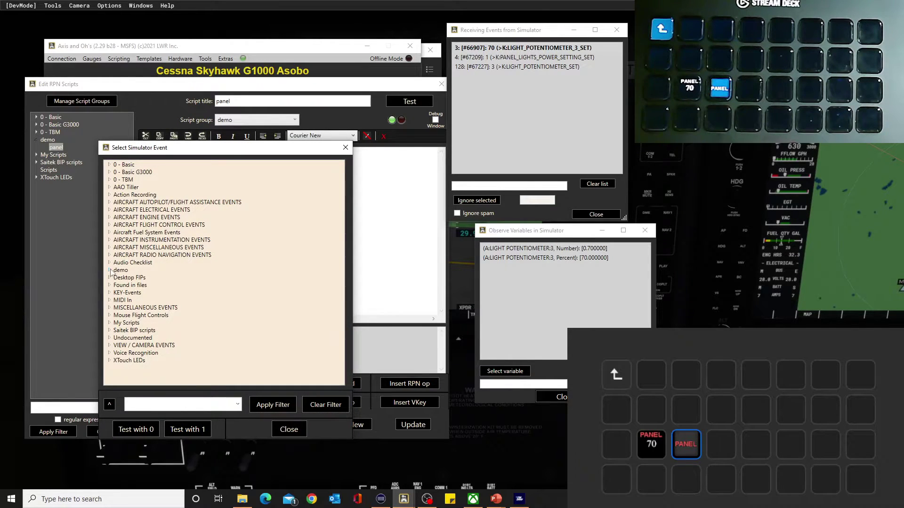
pyautogui.click(109, 270)
pyautogui.click(145, 279)
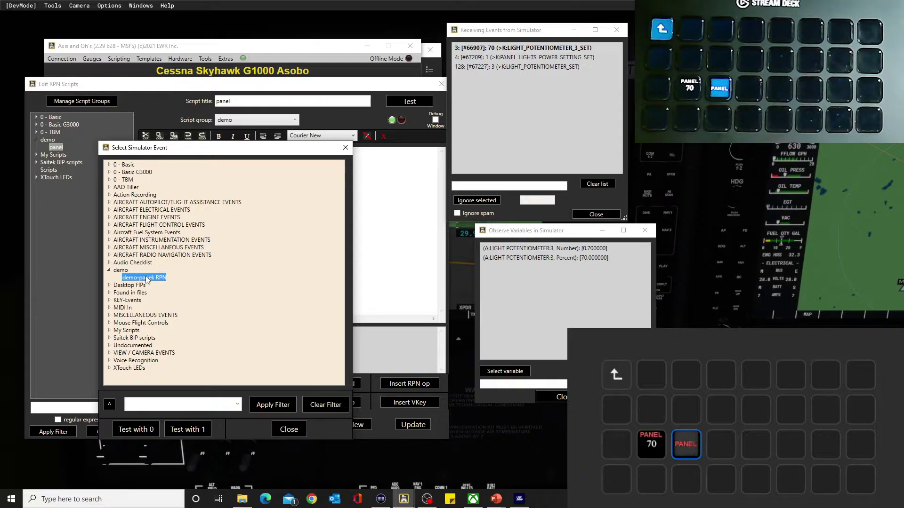
pyautogui.click(348, 150)
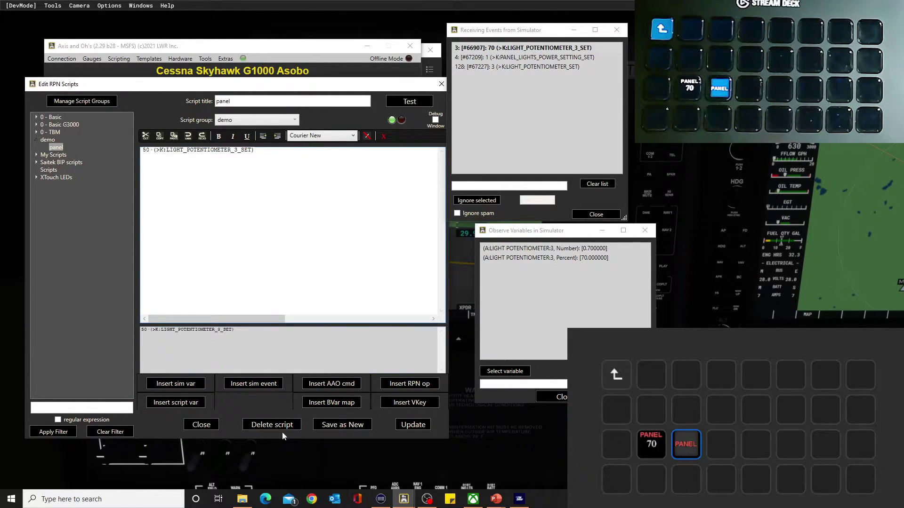
# Switch to Stream Deck, set the PANEL key's write event to demo-panel with send value 1, and submit the changes
pyautogui.click(382, 502)
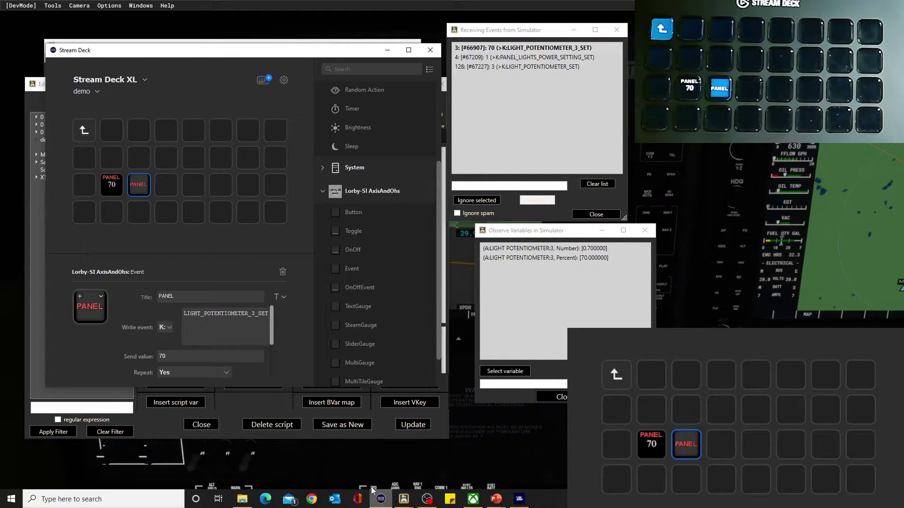
pyautogui.moveTo(183, 314); pyautogui.dragTo(272, 315)
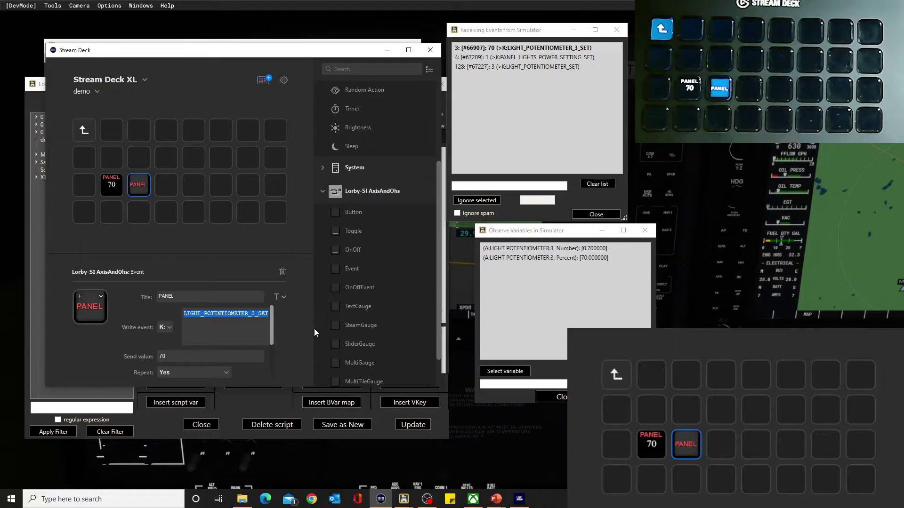
pyautogui.write('demo-panel')
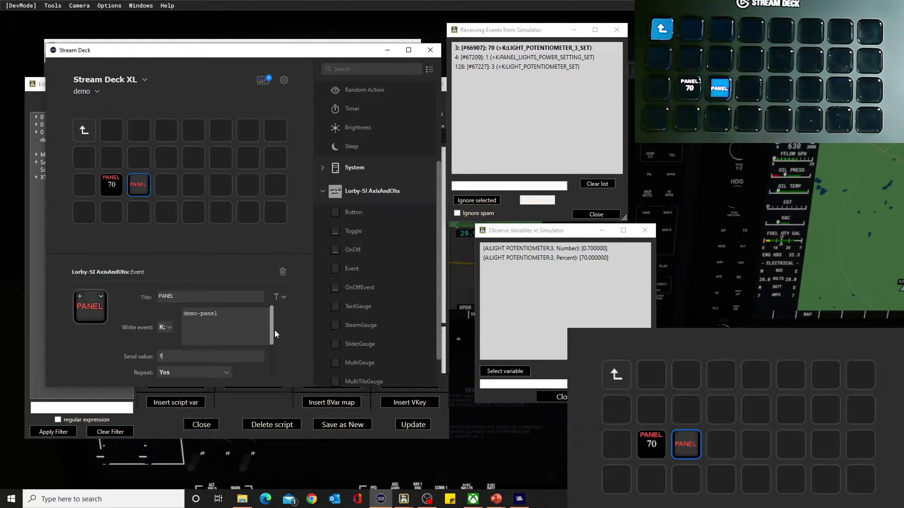
pyautogui.moveTo(272, 330); pyautogui.dragTo(274, 372)
pyautogui.click(254, 370)
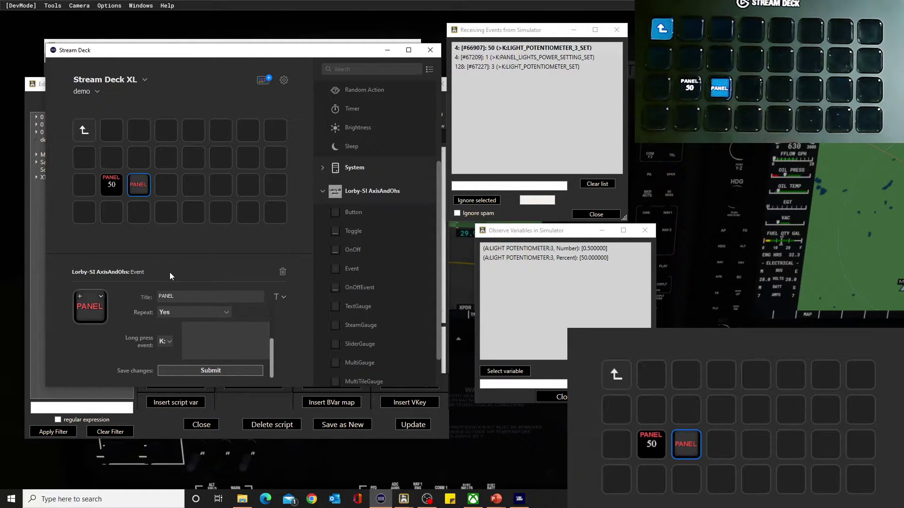
pyautogui.scroll(2, 228, 339)
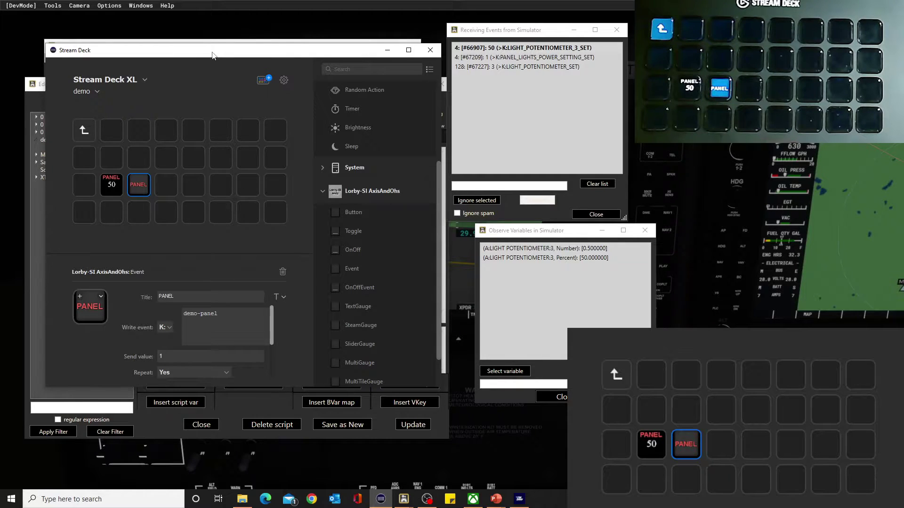
# Copy the panel script's code into the PANEL key's write event as 60 (>K:LIGHT_POTENTIOMETER_3_SET), set the event type to S: and submit
pyautogui.click(235, 435)
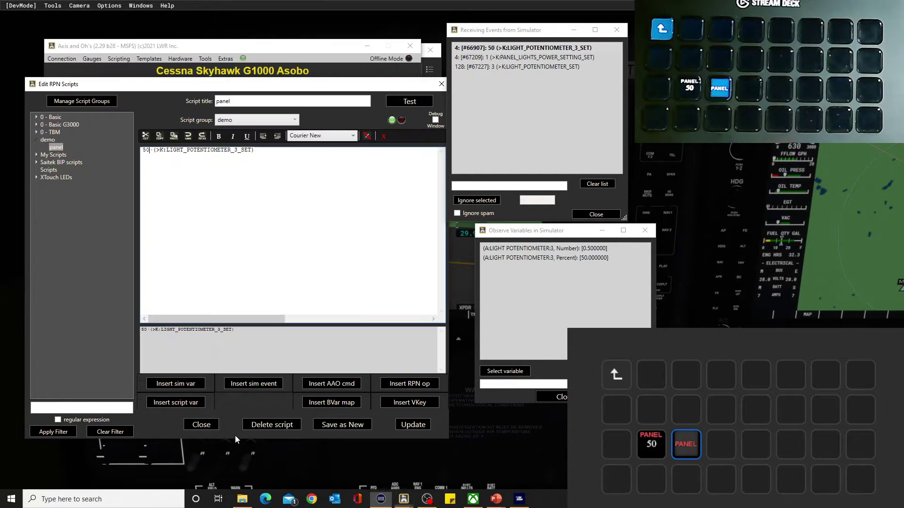
pyautogui.moveTo(251, 150); pyautogui.dragTo(137, 151)
pyautogui.hotkey('ctrl', 'c')
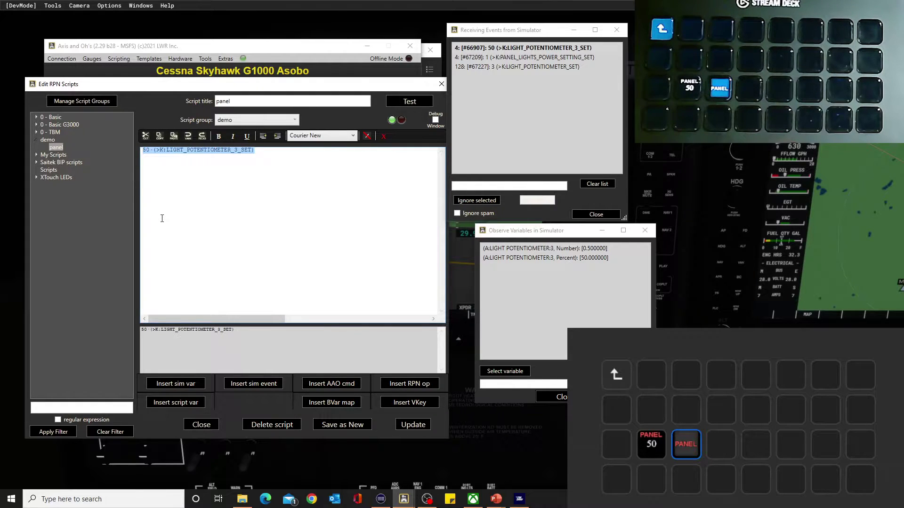
pyautogui.click(238, 47)
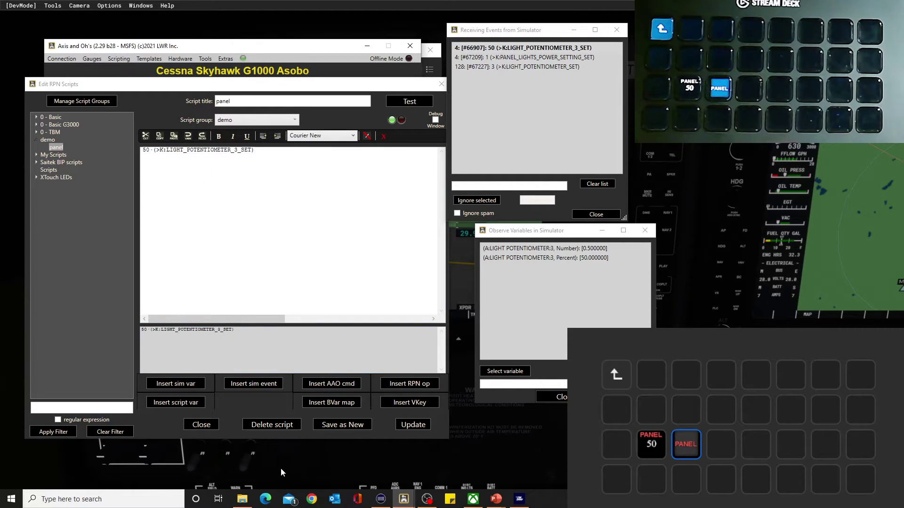
pyautogui.click(380, 499)
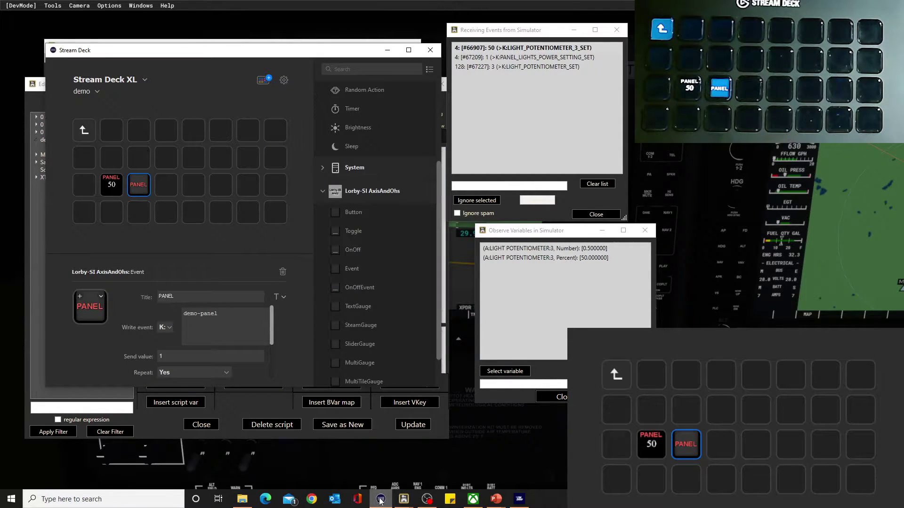
pyautogui.moveTo(222, 314); pyautogui.dragTo(180, 315)
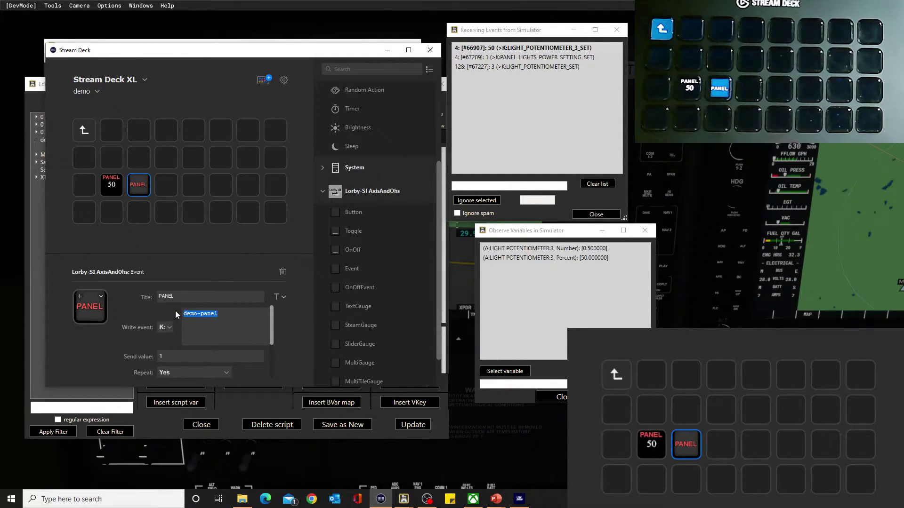
pyautogui.hotkey('ctrl', 'v')
pyautogui.click(169, 328)
pyautogui.click(162, 335)
pyautogui.scroll(-2, 270, 329)
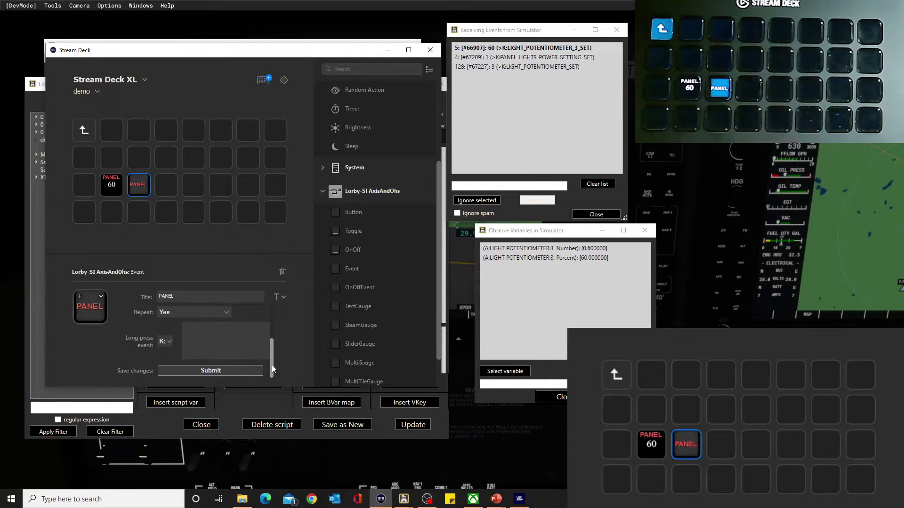
pyautogui.moveTo(272, 365); pyautogui.dragTo(260, 302)
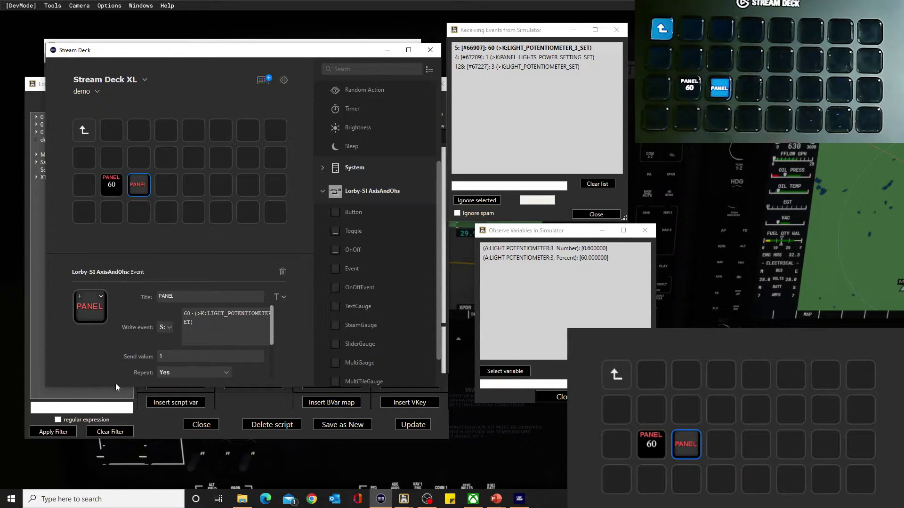
# Set the PANEL key's write event back to type K: with the script event demo-panel and submit the changes
pyautogui.click(154, 427)
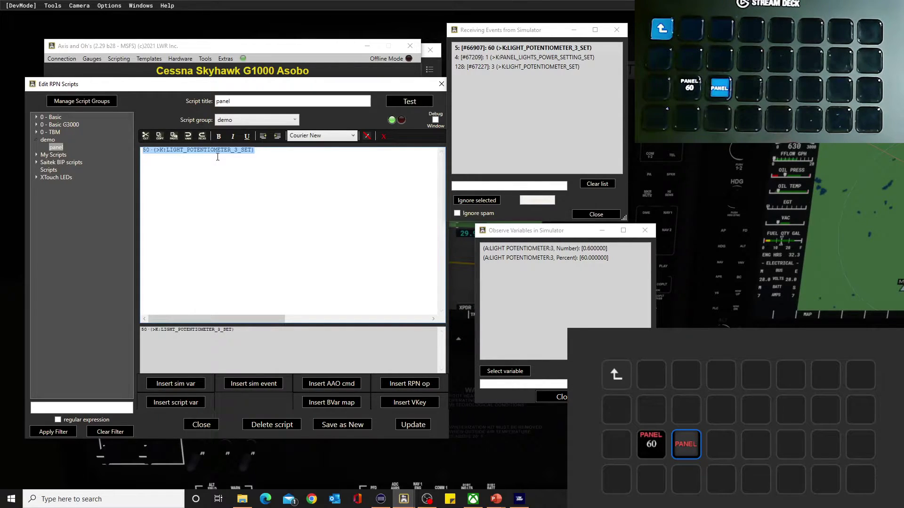
pyautogui.click(293, 62)
pyautogui.click(381, 499)
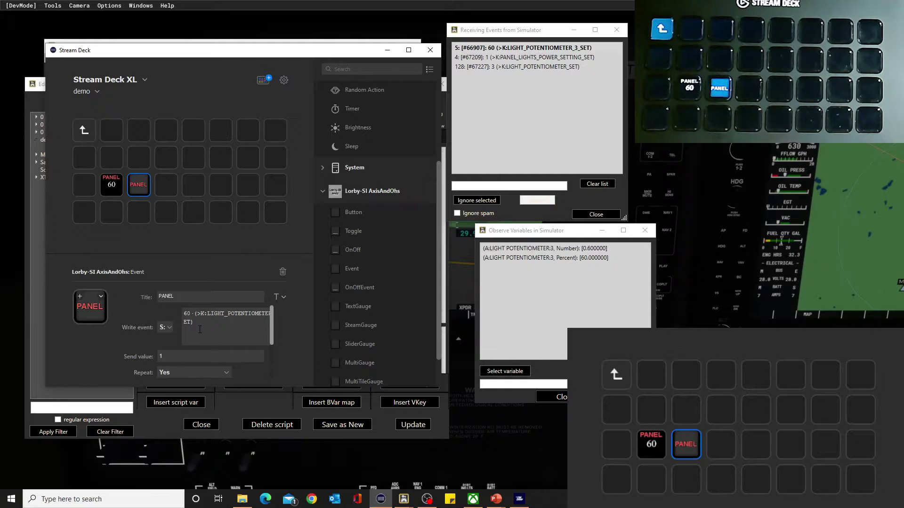
pyautogui.click(170, 329)
pyautogui.click(167, 342)
pyautogui.hotkey('ctrl', 'a')
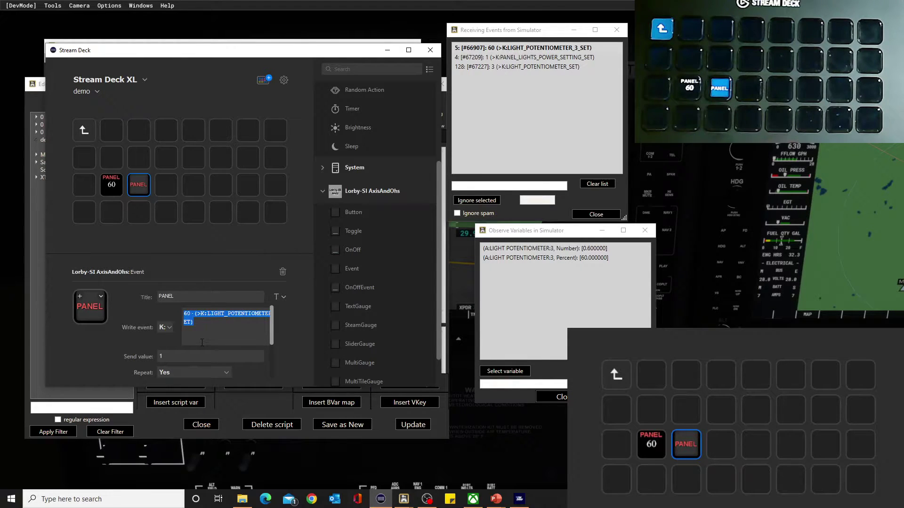
pyautogui.write('d')
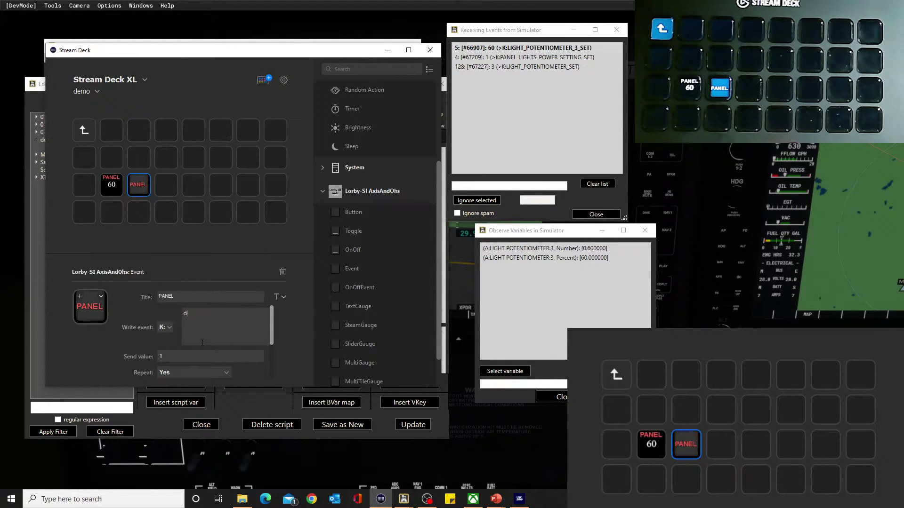
pyautogui.write('emo-panel')
pyautogui.scroll(-3, 272, 331)
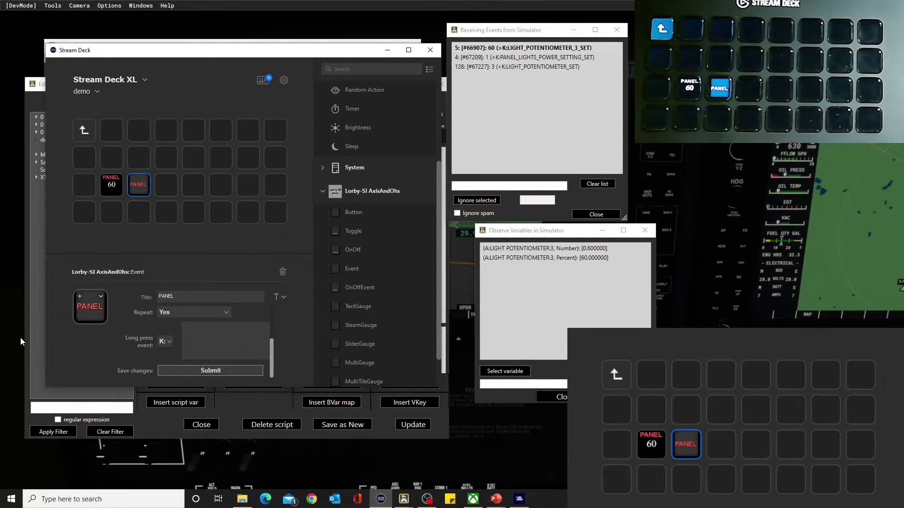
pyautogui.click(222, 403)
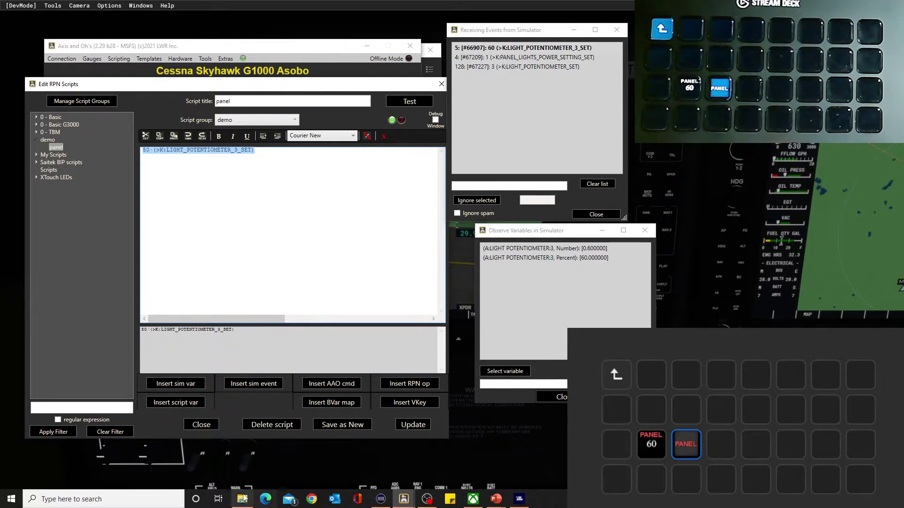
pyautogui.click(381, 499)
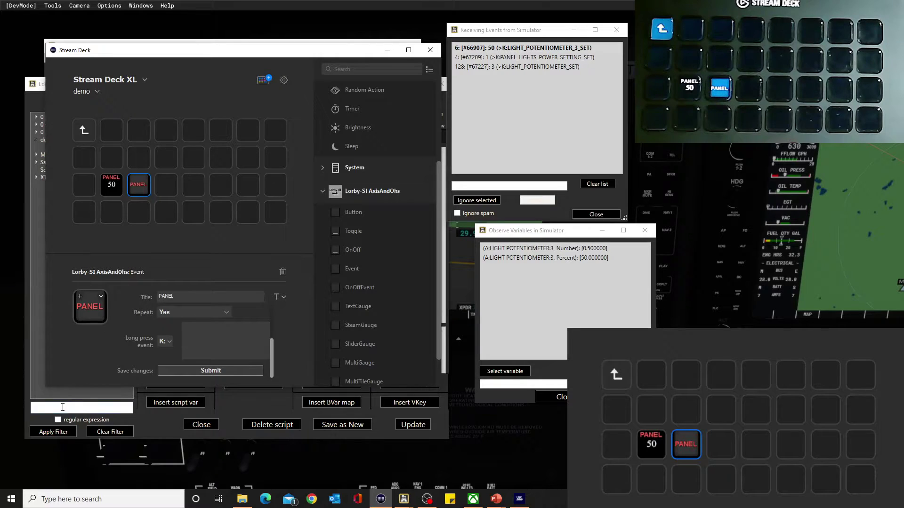
# Clear the panel script's code and insert the LIGHT_POTENTIOMETER_SET event from the aircraft electrical events, filtering the event list by POT
pyautogui.click(165, 426)
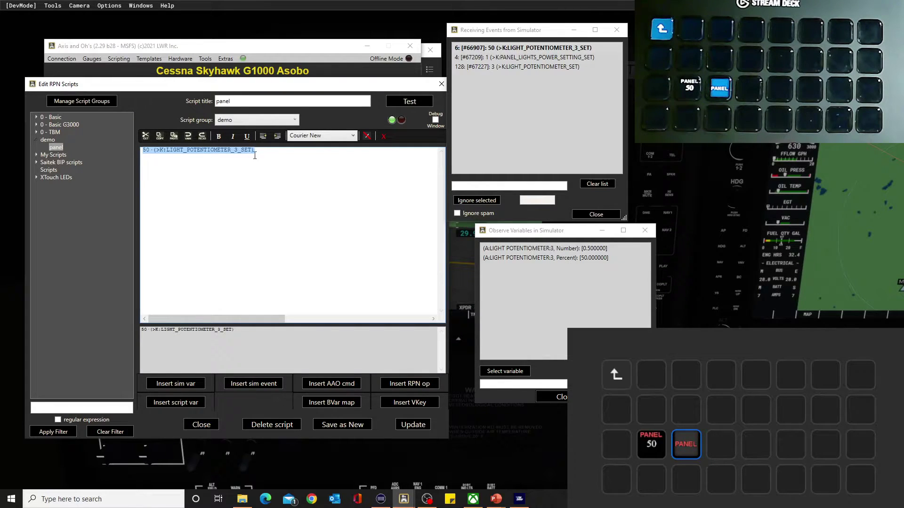
pyautogui.moveTo(259, 151); pyautogui.dragTo(134, 153)
pyautogui.press('Delete')
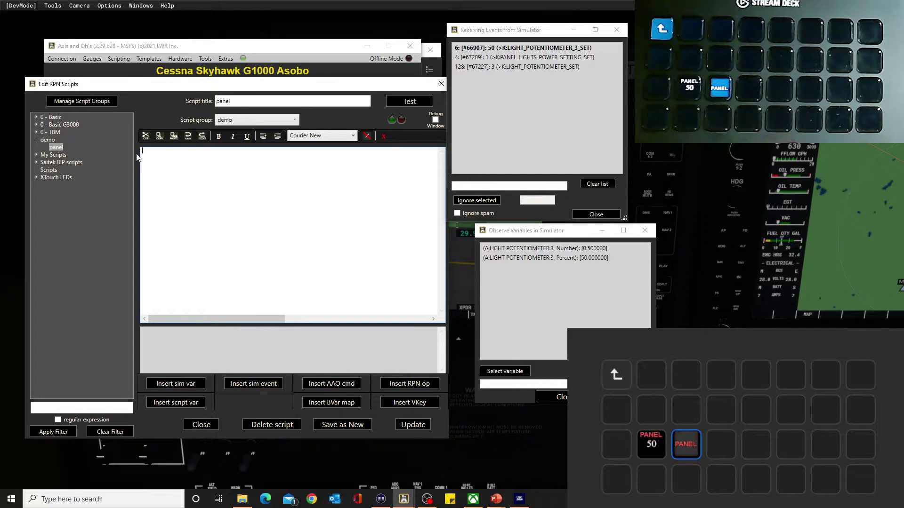
pyautogui.click(252, 386)
pyautogui.click(237, 405)
pyautogui.click(134, 418)
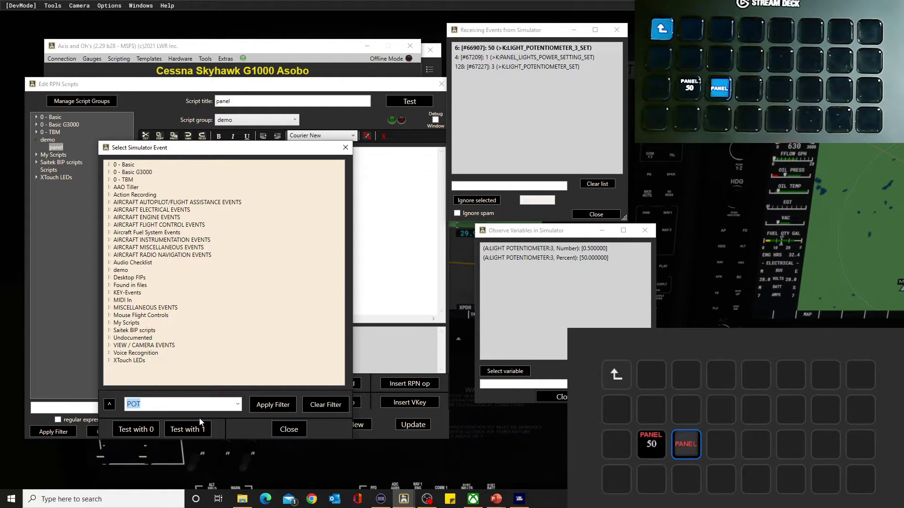
pyautogui.click(272, 405)
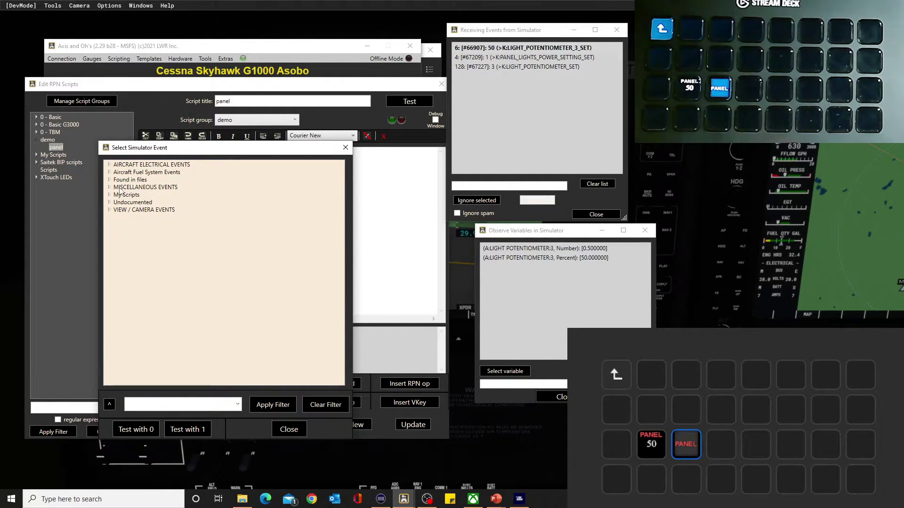
pyautogui.click(110, 165)
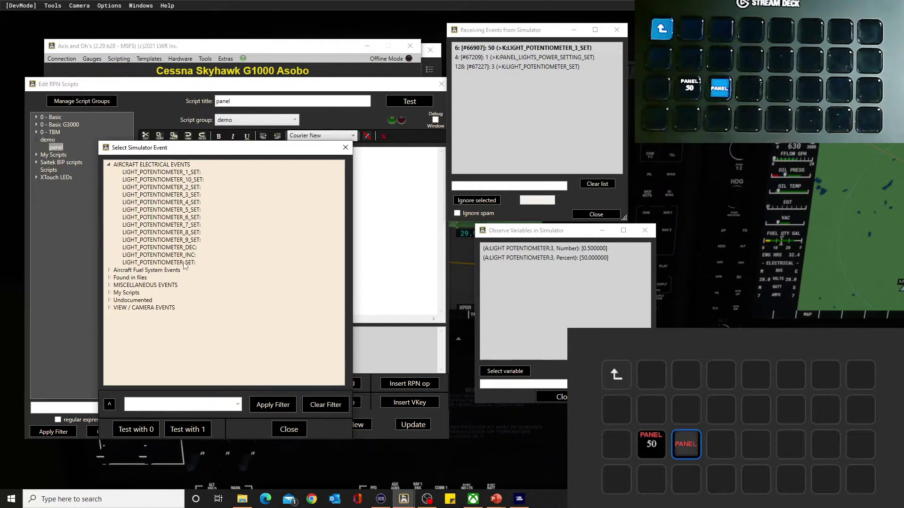
pyautogui.doubleClick(159, 262)
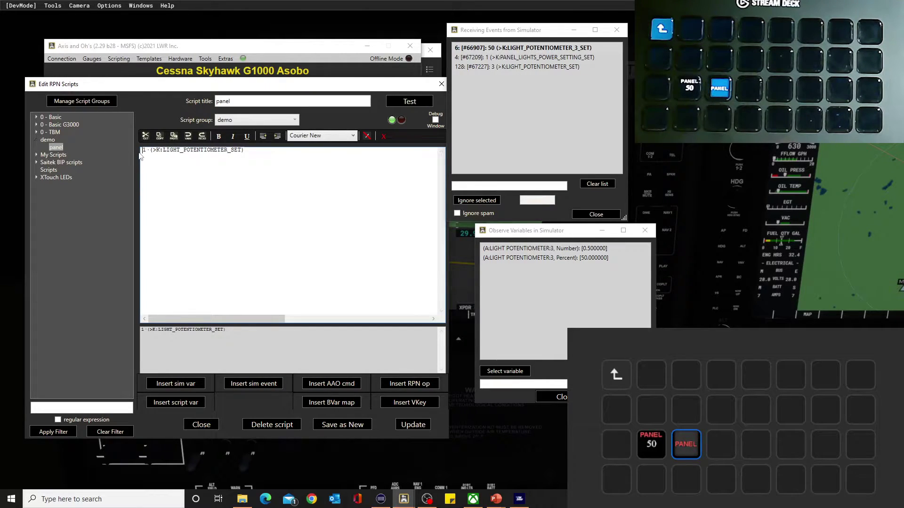
# Put the parameters 30 and 3 before the script's event, update the script, and switch to Stream Deck to test the PANEL key
pyautogui.moveTo(150, 151); pyautogui.dragTo(141, 151)
pyautogui.write('3')
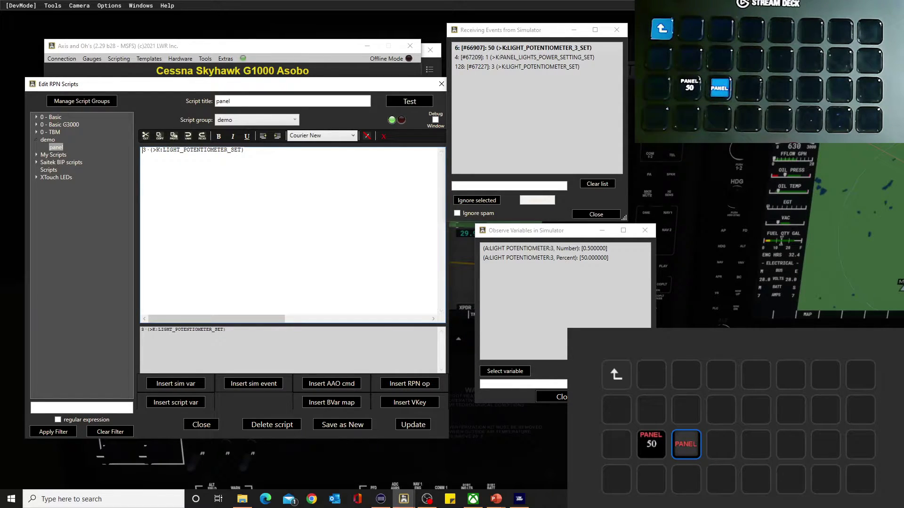
pyautogui.write('30')
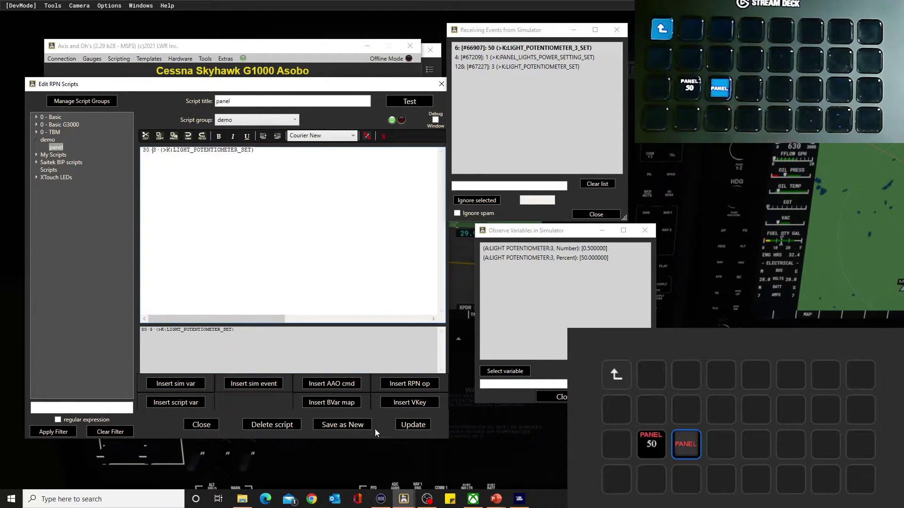
pyautogui.click(421, 426)
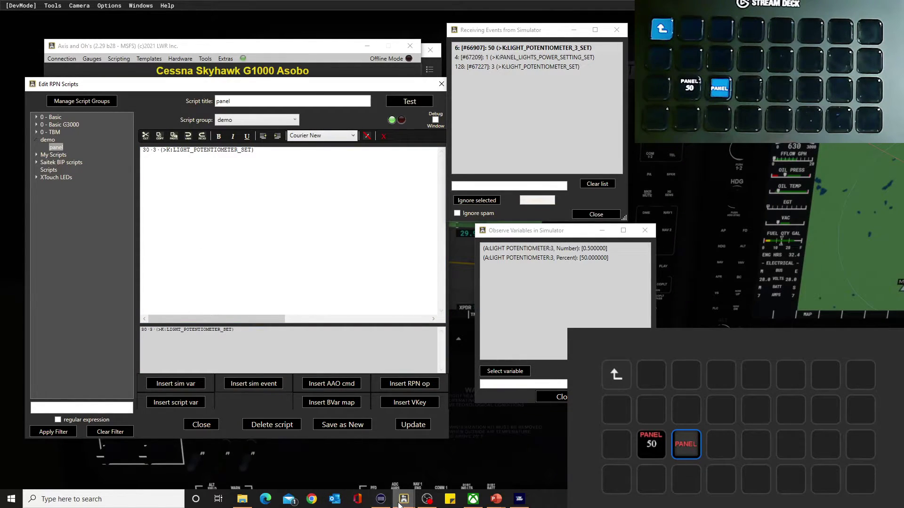
pyautogui.click(381, 500)
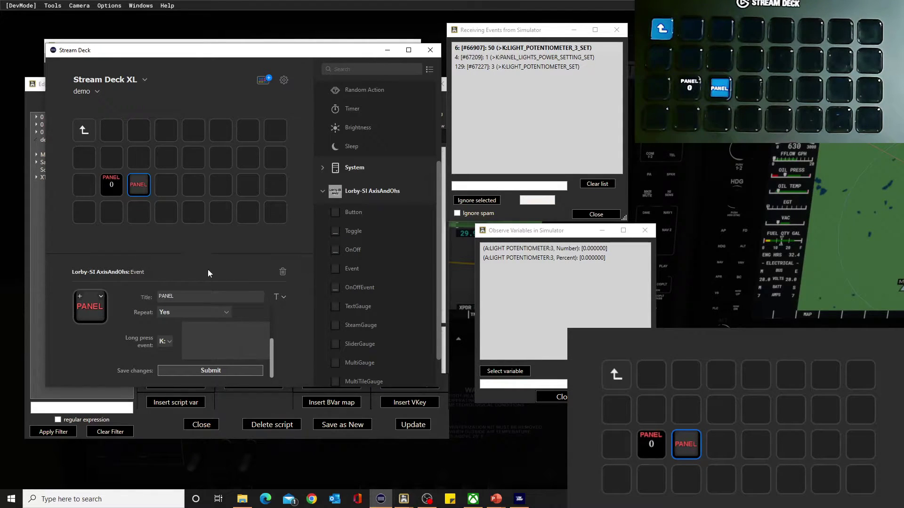
# Change the script's event to (>K:2:LIGHT_POTENTIOMETER_SET), update the script, and check the PANEL keys in Stream Deck
pyautogui.click(38, 286)
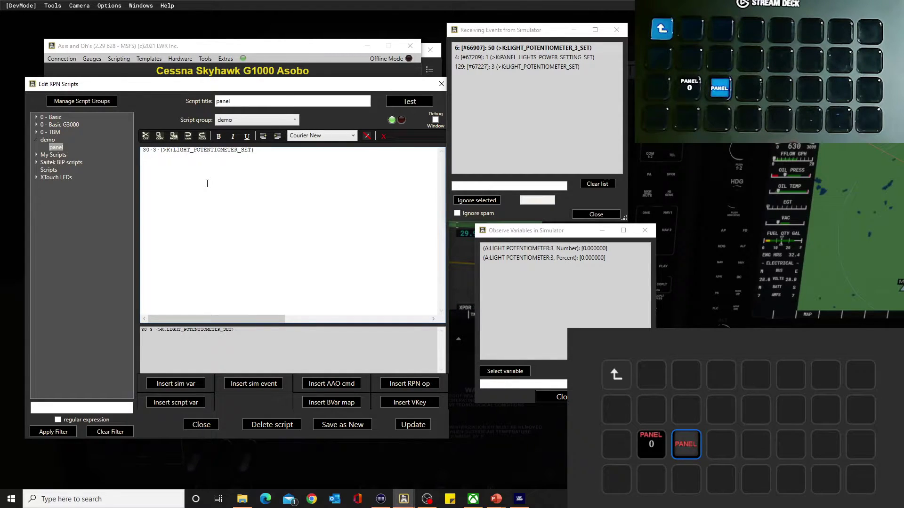
pyautogui.write('2')
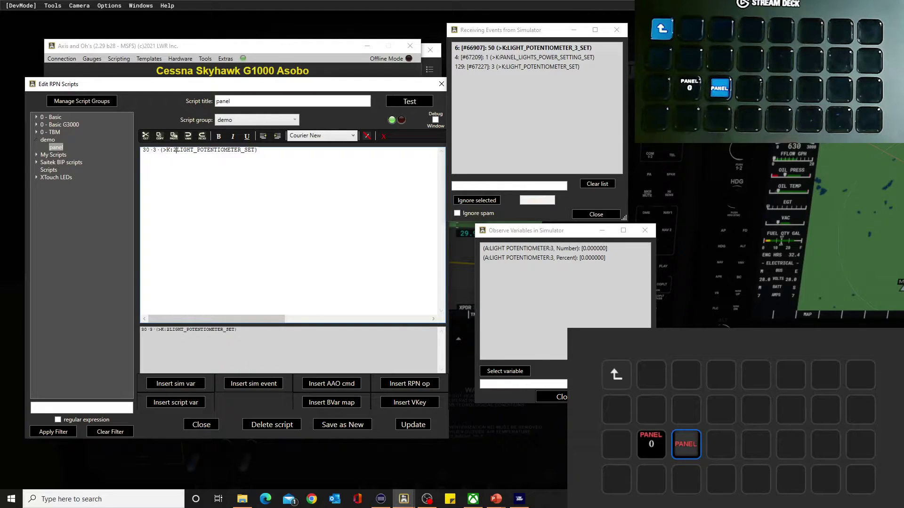
pyautogui.write(':')
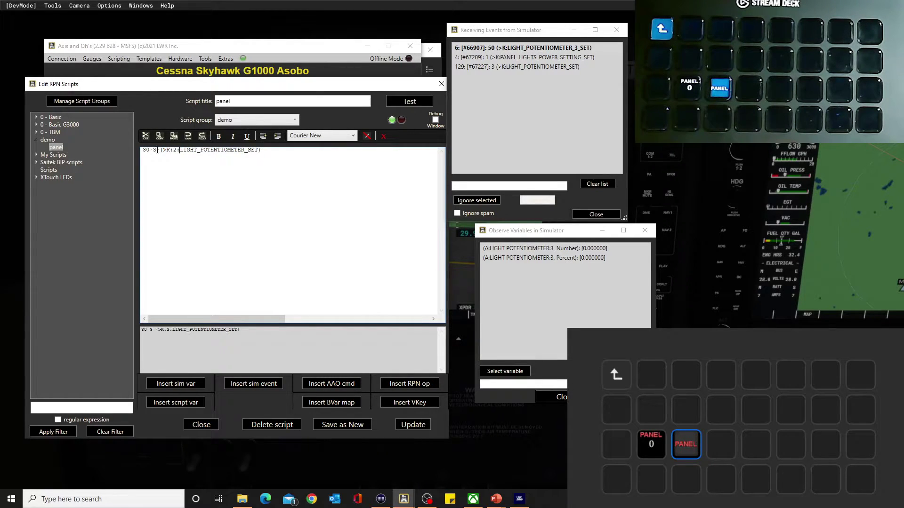
pyautogui.click(417, 427)
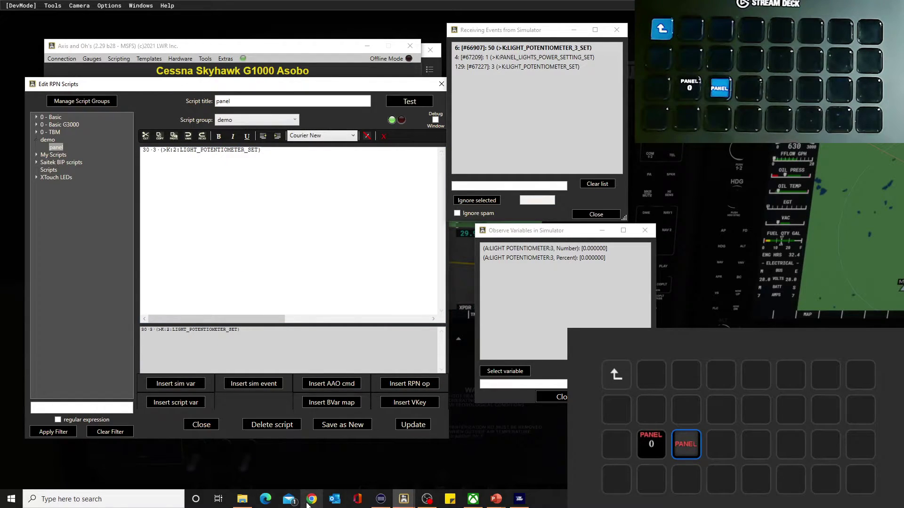
pyautogui.click(381, 498)
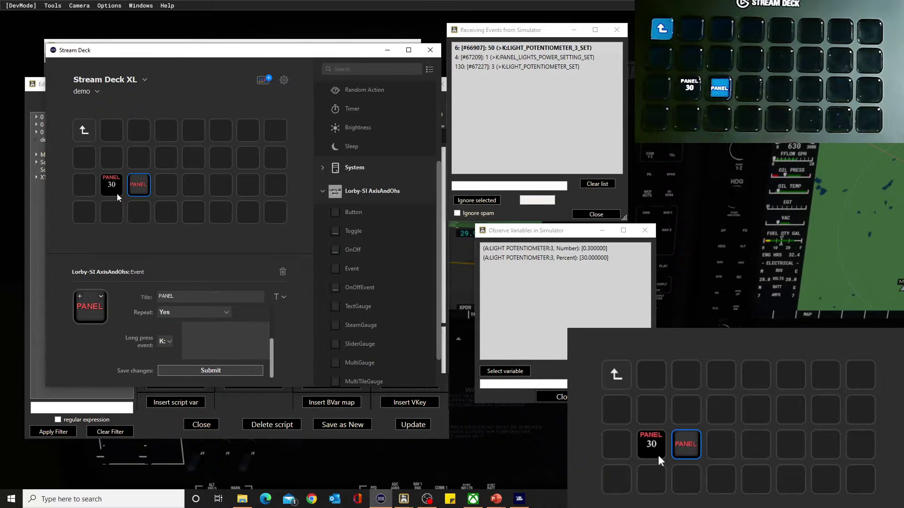
pyautogui.click(264, 410)
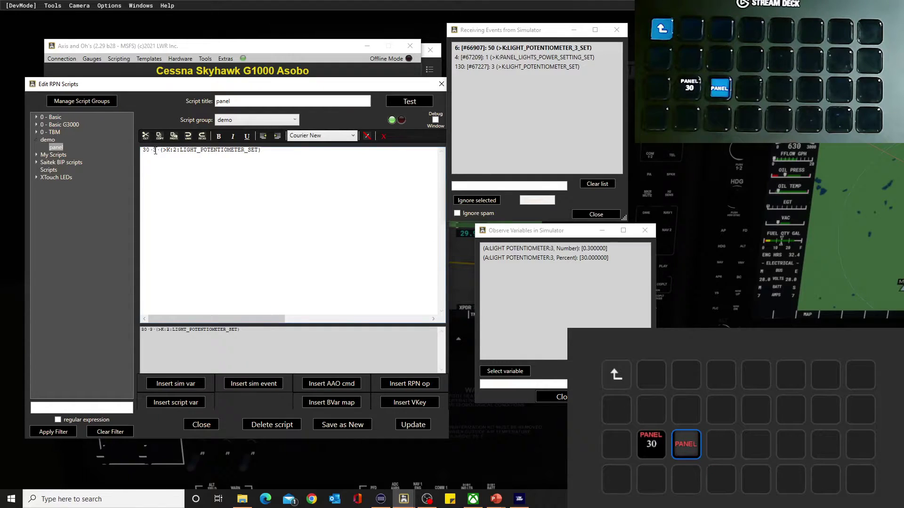
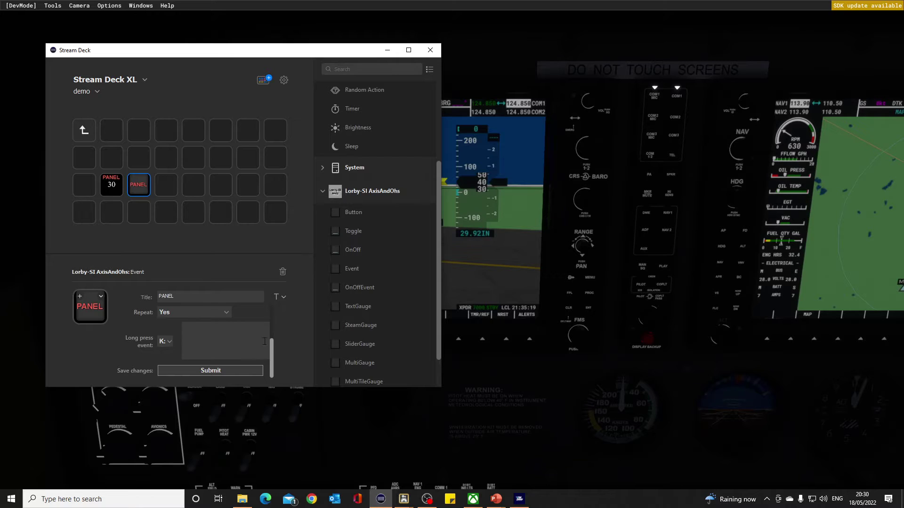
# Switch to the AxisAndOhs RPN script editor and look up LIGHT_POTENTIOMETER_INC in the aircraft electrical events, filtering the event list by POT
pyautogui.click(402, 502)
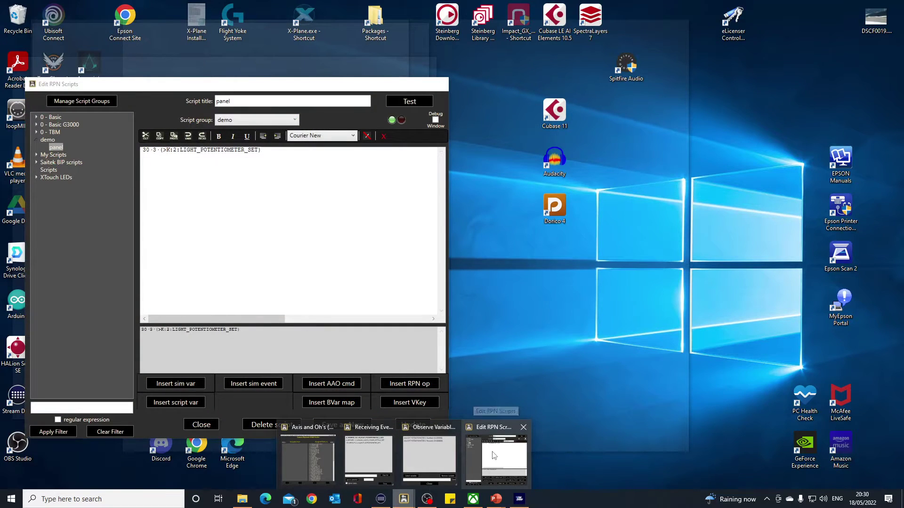
pyautogui.click(489, 455)
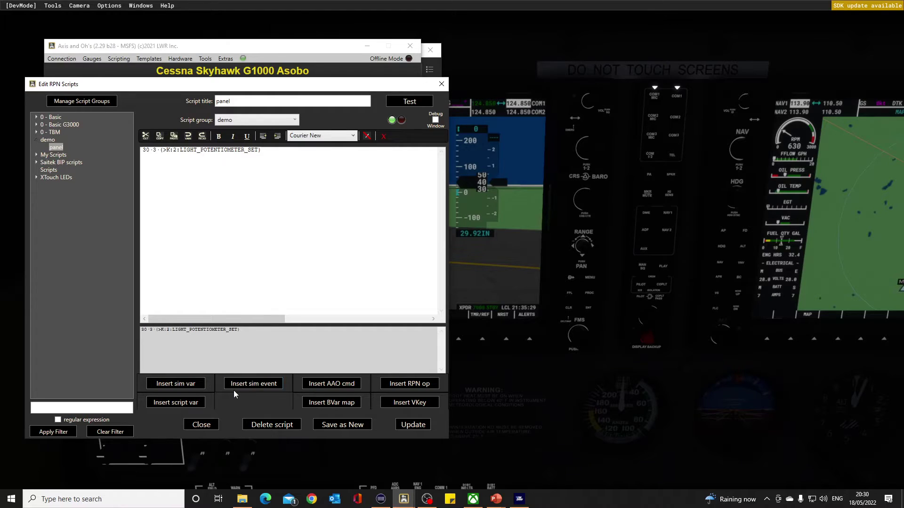
pyautogui.click(243, 388)
pyautogui.click(238, 404)
pyautogui.click(204, 419)
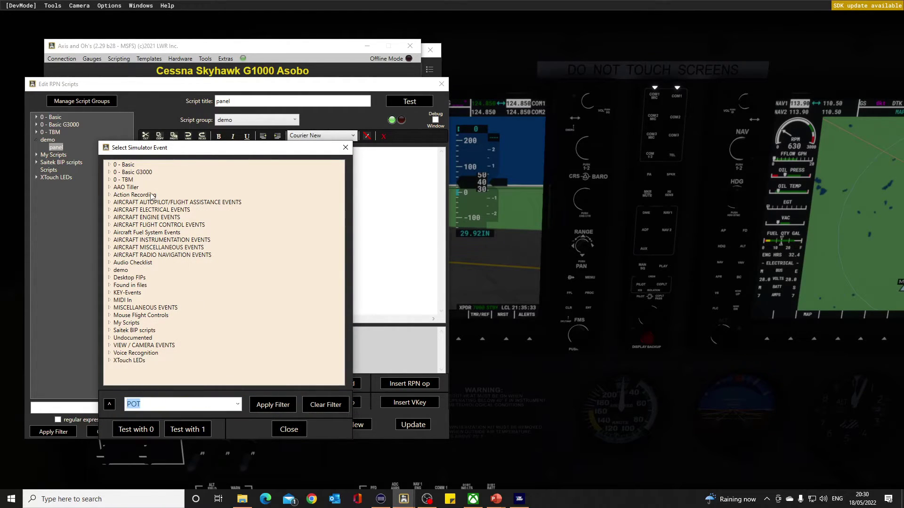
pyautogui.click(272, 404)
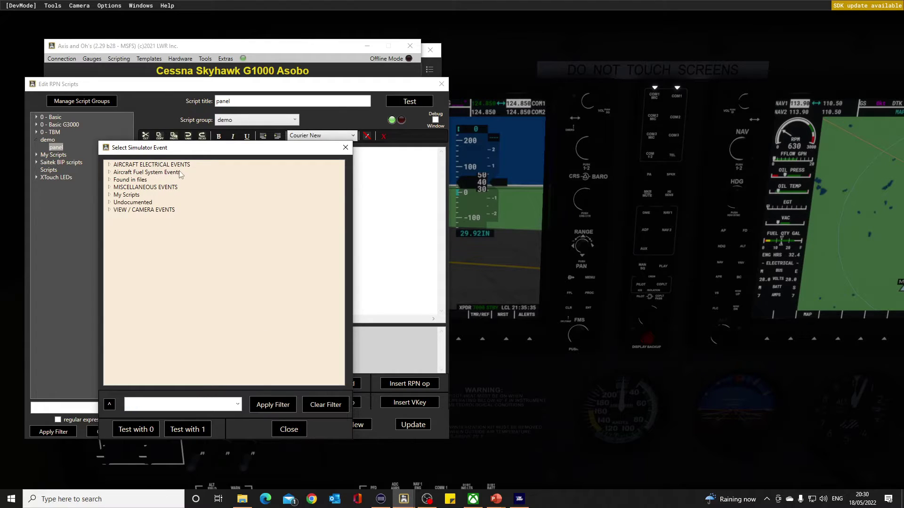
pyautogui.click(109, 165)
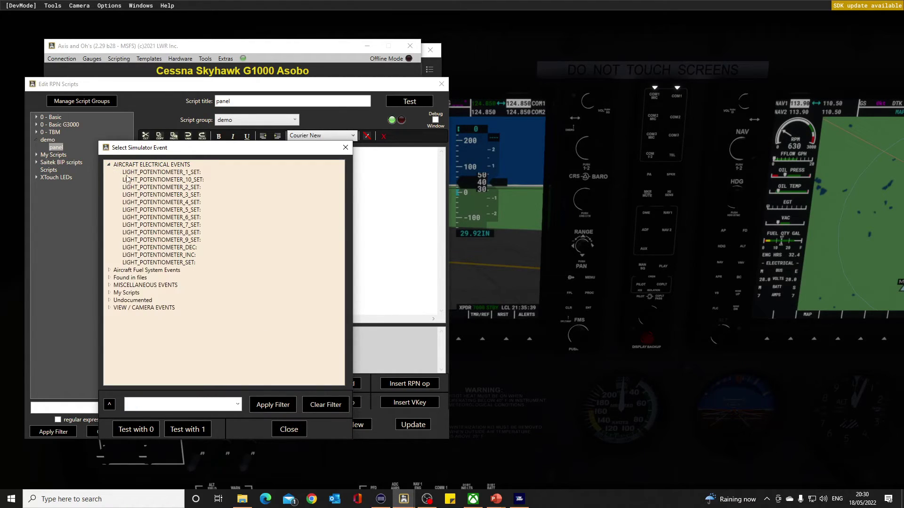
pyautogui.click(170, 255)
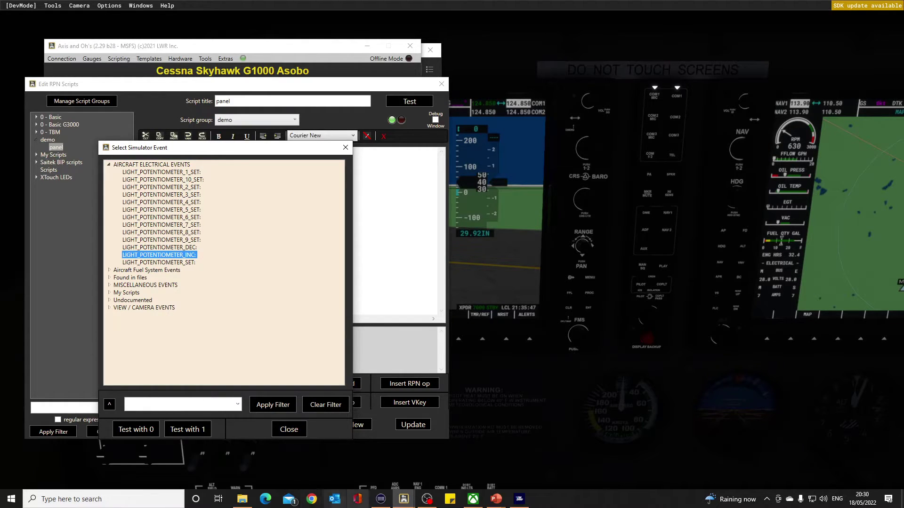
# In Stream Deck, set the PANEL key's write event to LIGHT_POTENTIOMETER_INC with send value 3 and submit the changes
pyautogui.click(381, 500)
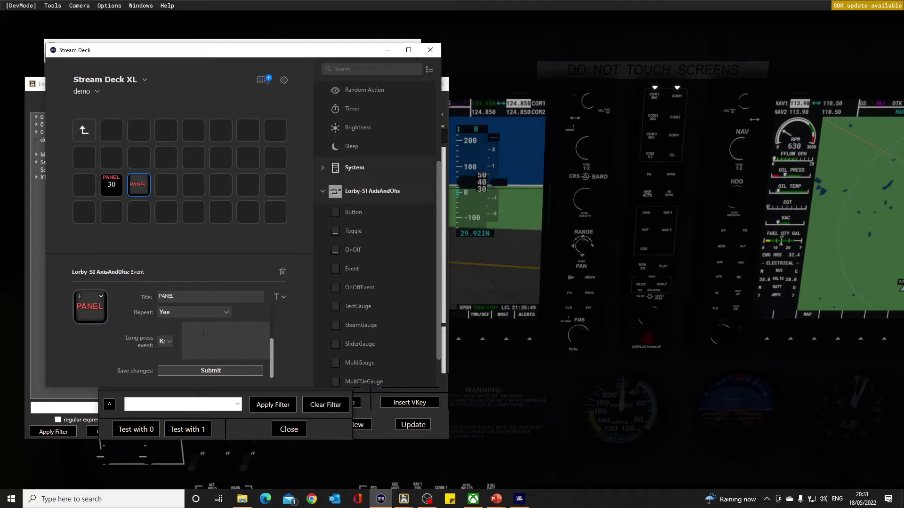
pyautogui.doubleClick(269, 367)
pyautogui.moveTo(272, 346); pyautogui.dragTo(181, 313)
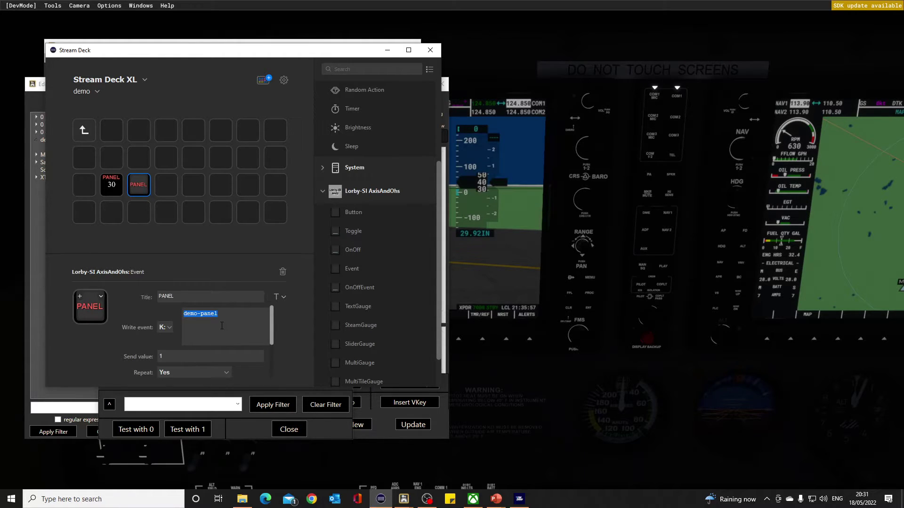
pyautogui.write('LIGHT_POTENTIOMETER_INC')
pyautogui.write('3')
pyautogui.moveTo(272, 328); pyautogui.dragTo(275, 372)
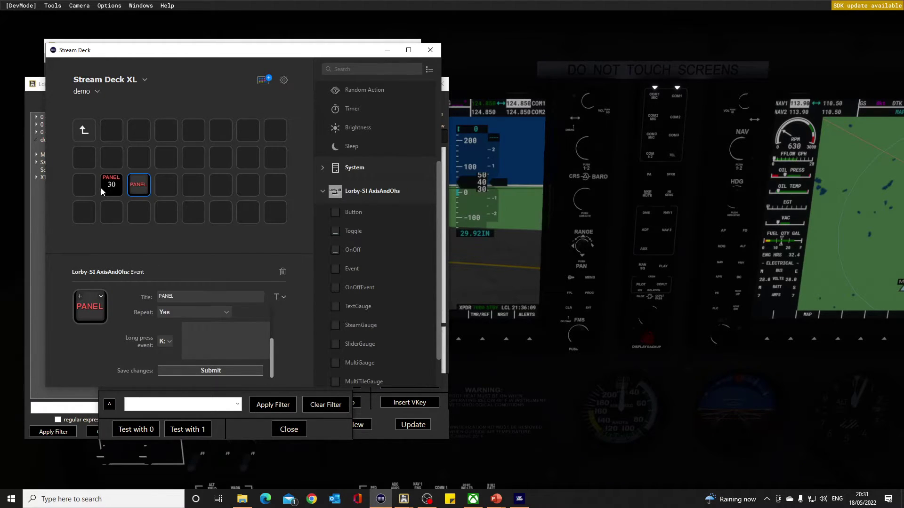
pyautogui.click(203, 375)
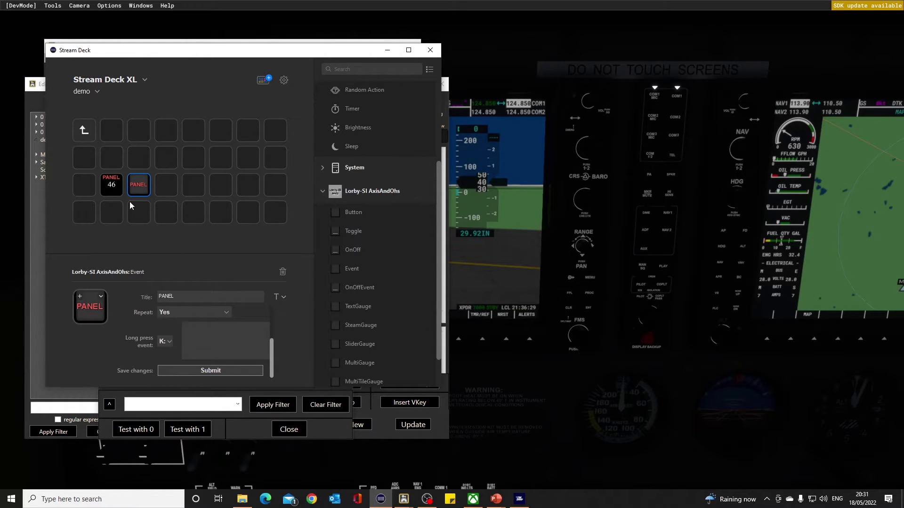
# Return to AxisAndOhs, close the event list and save the panel script as a new script titled panel inc
pyautogui.click(36, 325)
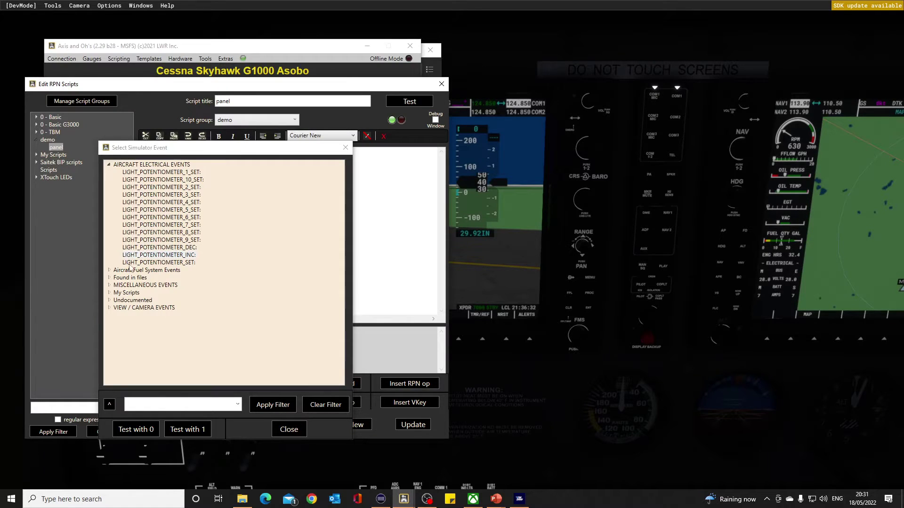
pyautogui.click(345, 148)
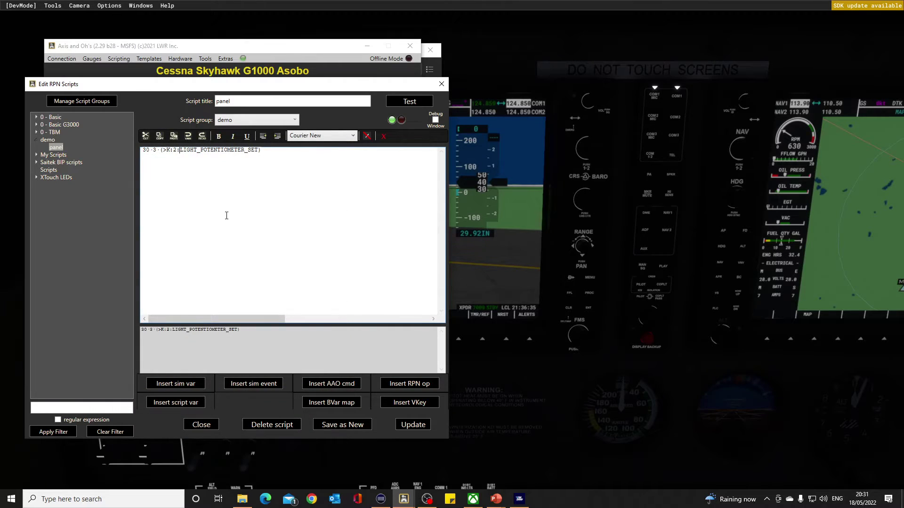
pyautogui.moveTo(230, 85); pyautogui.dragTo(245, 79)
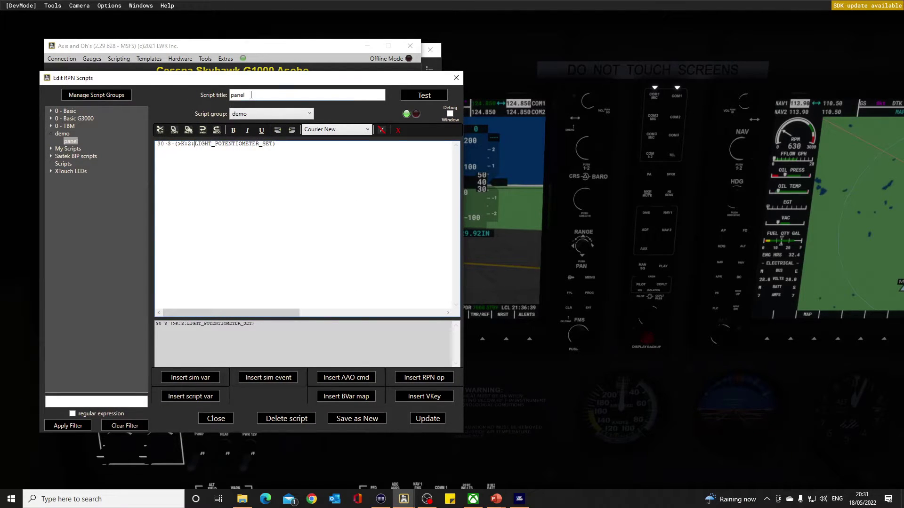
pyautogui.click(248, 95)
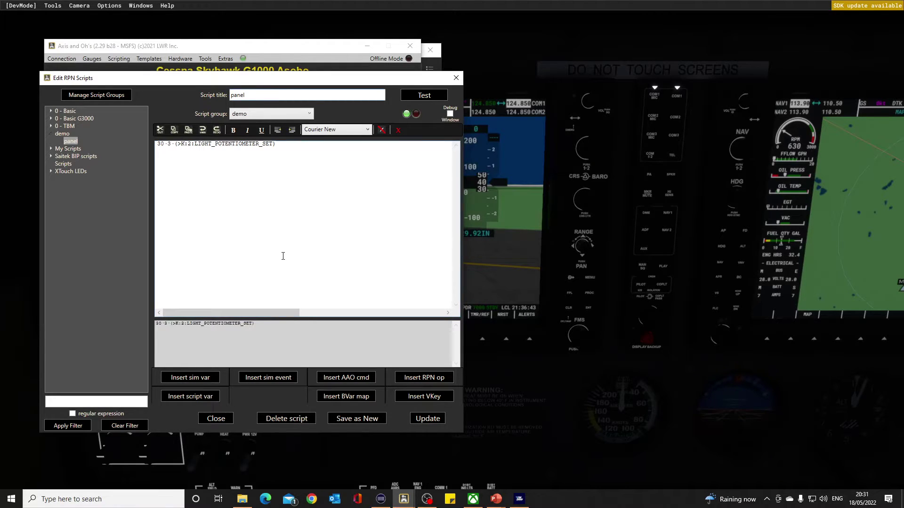
pyautogui.write('inc')
pyautogui.click(357, 420)
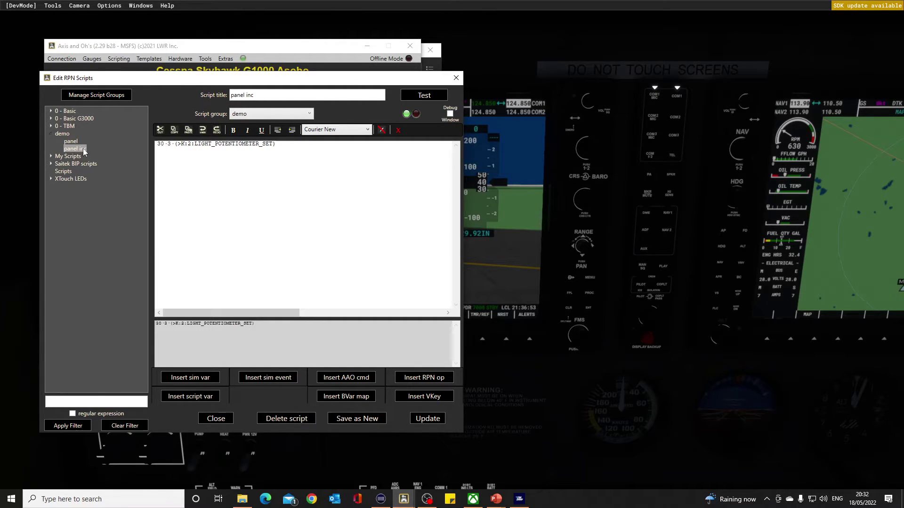
# Replace the panel inc script's code with the LIGHT_POTENTIOMETER_INC event from the aircraft electrical events, filtering by POT
pyautogui.moveTo(282, 144); pyautogui.dragTo(158, 148)
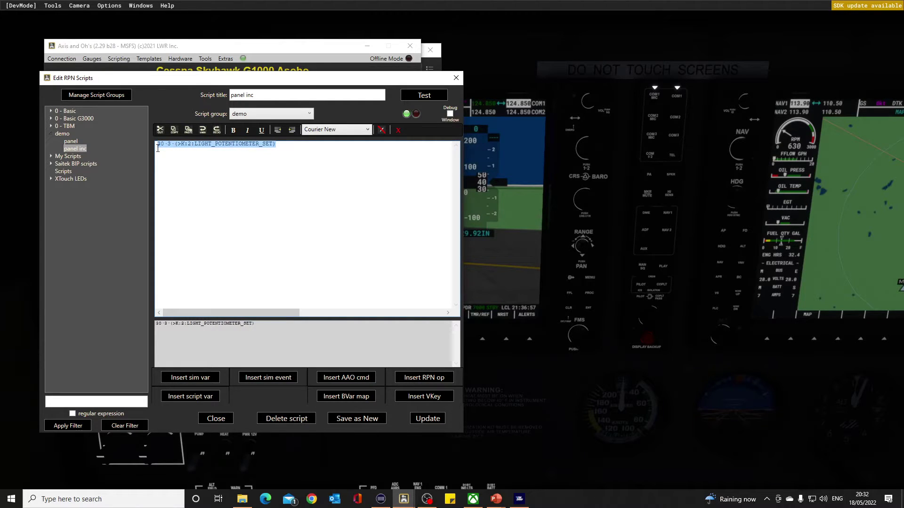
pyautogui.press('Delete')
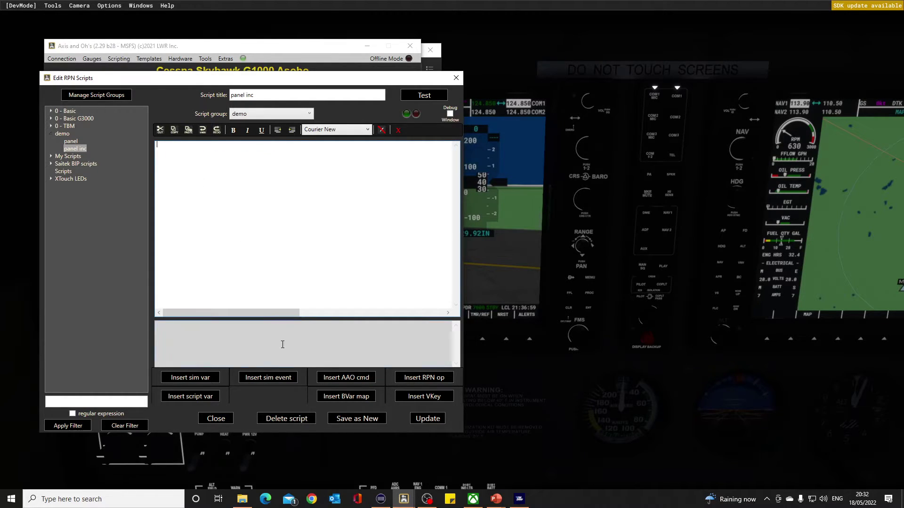
pyautogui.click(268, 378)
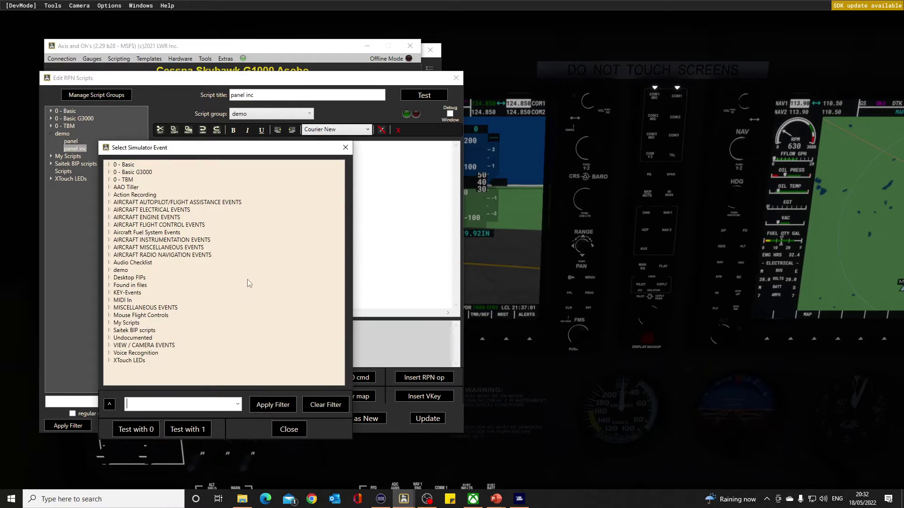
pyautogui.click(240, 406)
pyautogui.write('panel')
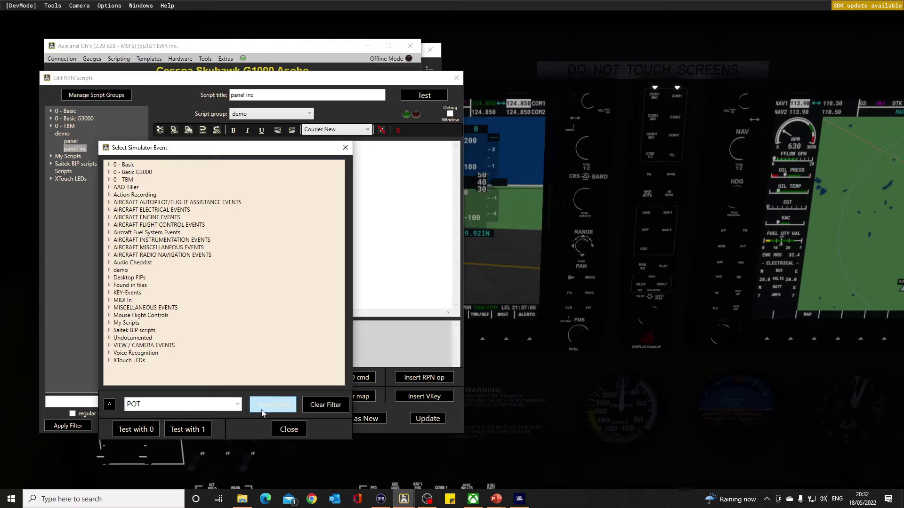
pyautogui.click(272, 405)
pyautogui.click(109, 164)
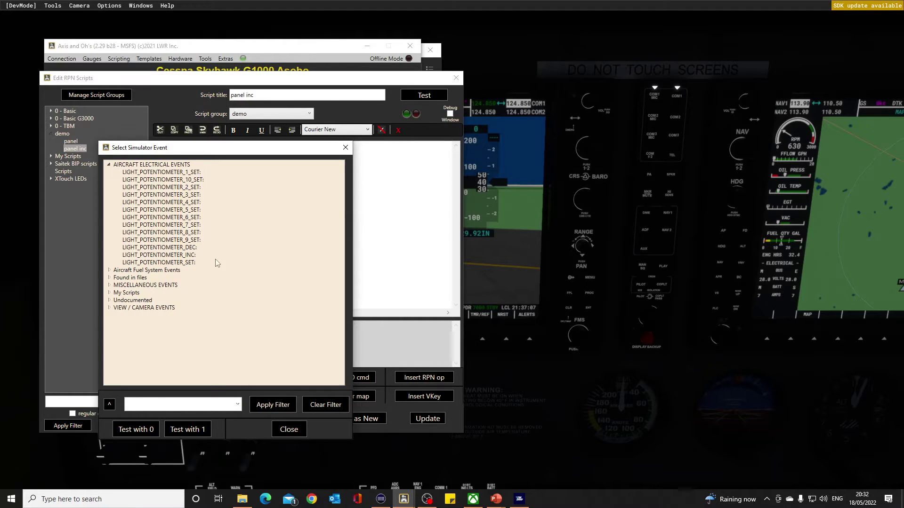
pyautogui.doubleClick(180, 256)
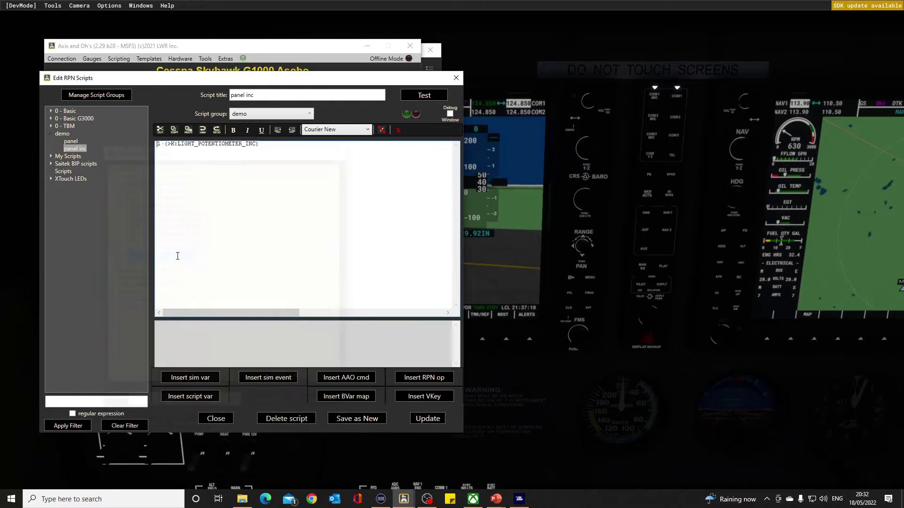
# Change the parameter before the panel inc script's event to 3 and update the script
pyautogui.click(157, 144)
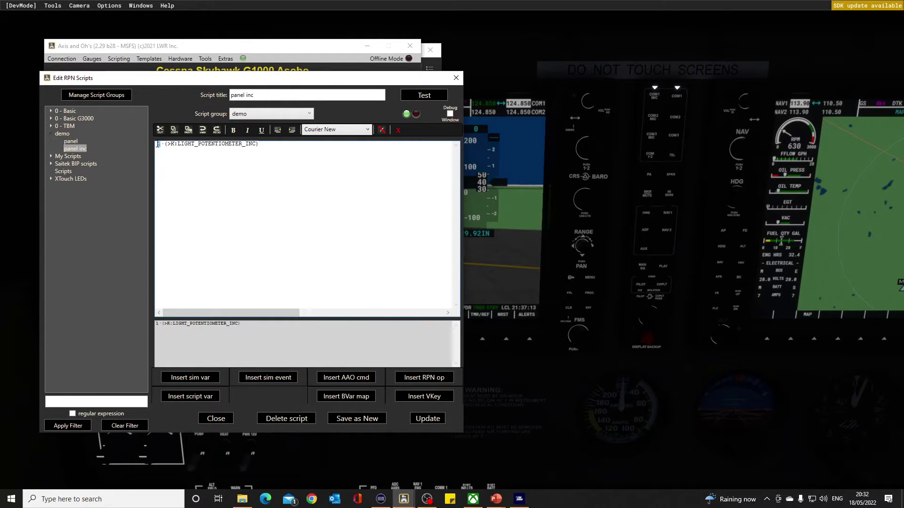
pyautogui.write('3')
pyautogui.click(425, 420)
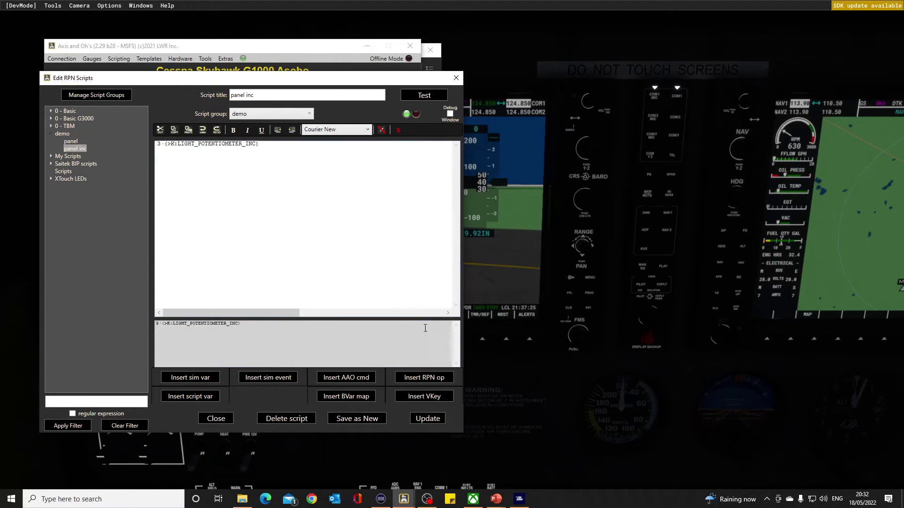
# In Stream Deck, set the PANEL key's write event to the script demo-panel inc and submit the changes
pyautogui.click(382, 500)
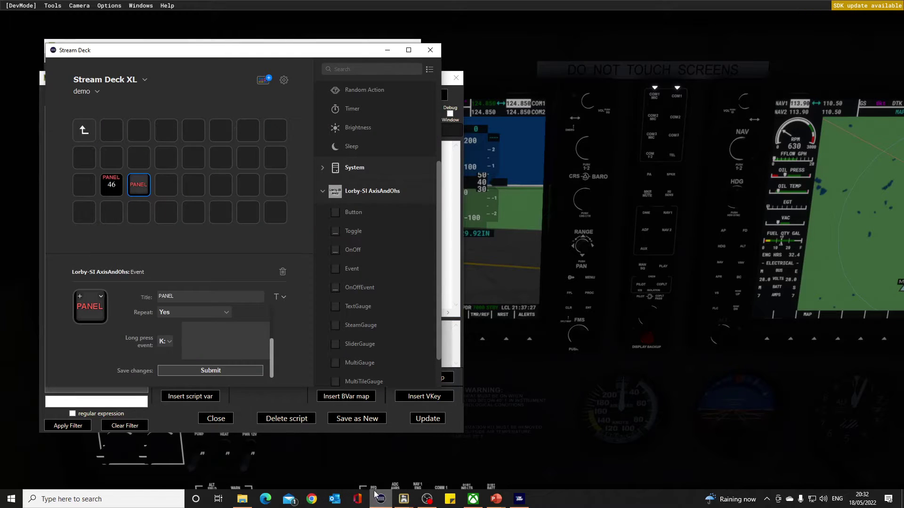
pyautogui.moveTo(272, 355); pyautogui.dragTo(182, 313)
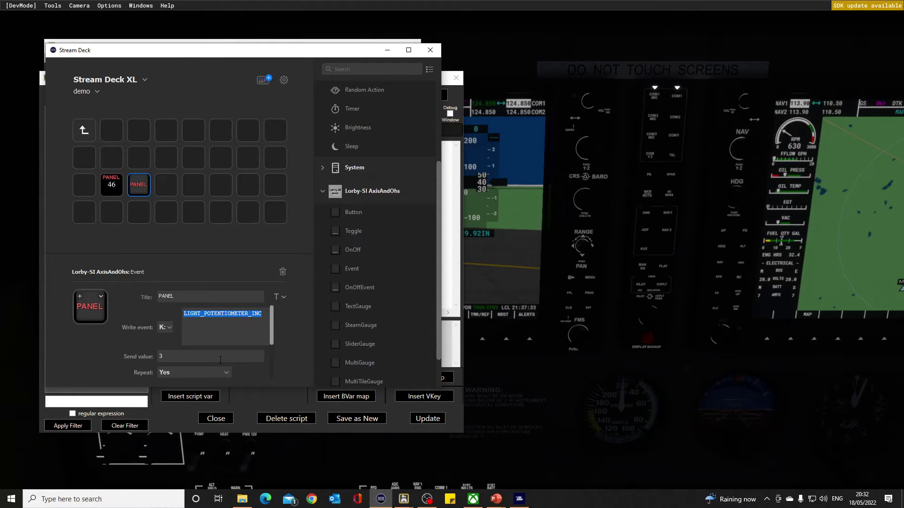
pyautogui.write('demo')
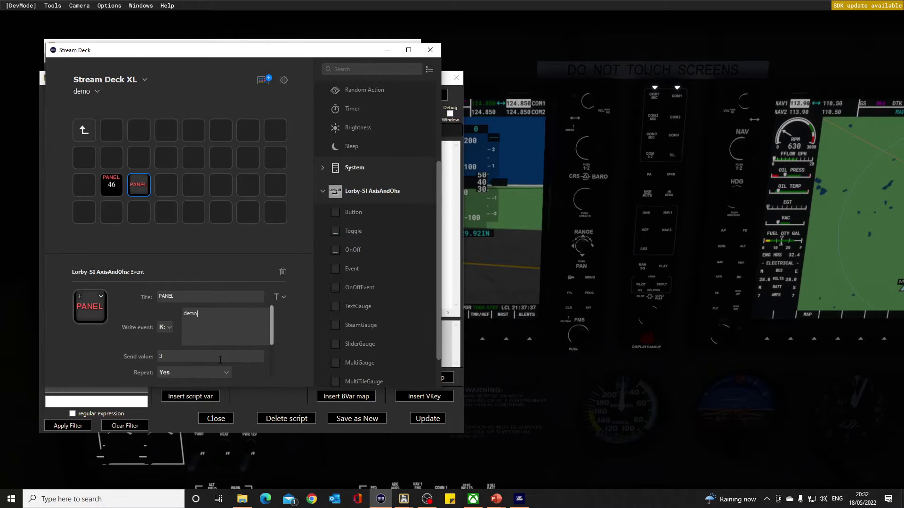
pyautogui.write('-panel inc')
pyautogui.moveTo(272, 336); pyautogui.dragTo(275, 374)
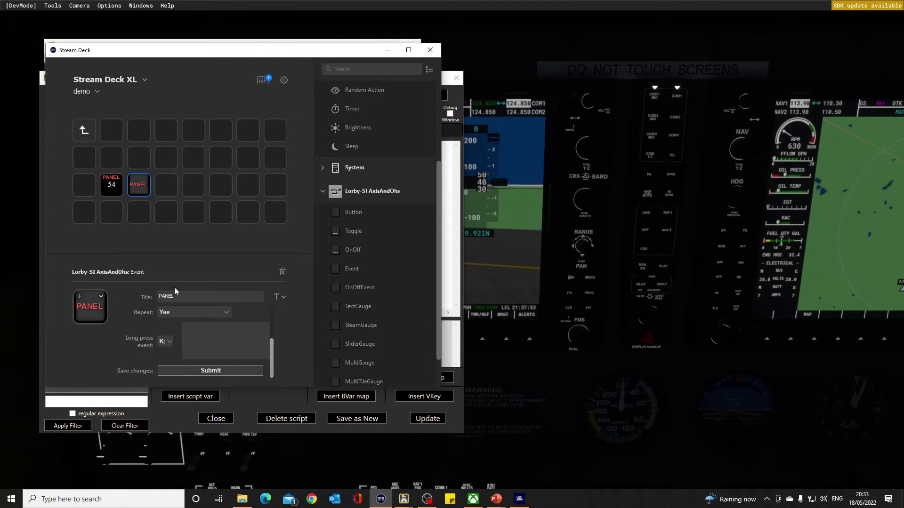
# Turn the cockpit's SW/CB panels dimming knob down and back up in the simulator, and return to Stream Deck
pyautogui.click(108, 467)
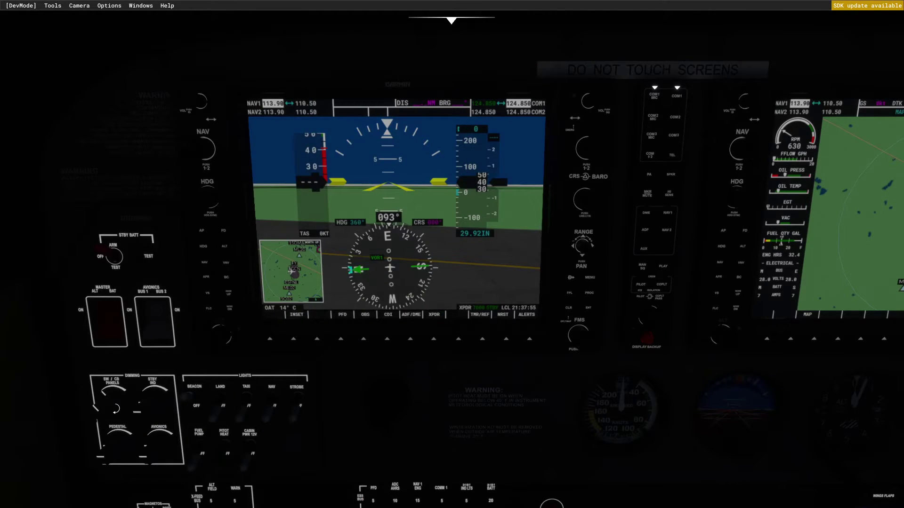
pyautogui.scroll(-6, 116, 407)
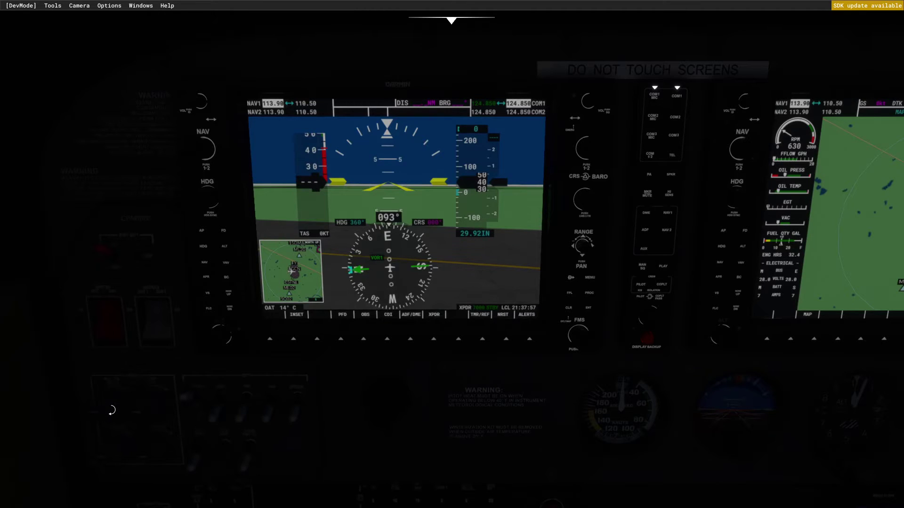
pyautogui.scroll(5, 104, 410)
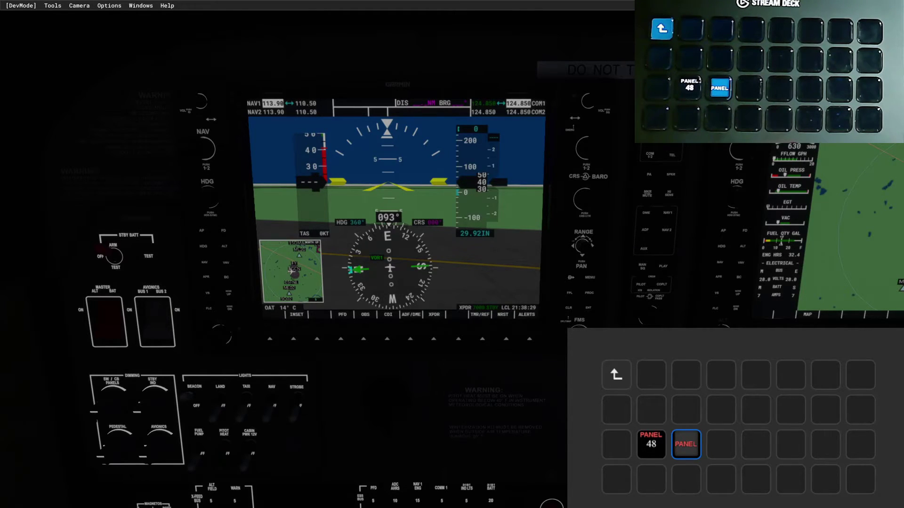
pyautogui.hotkey('alt', 'Tab')
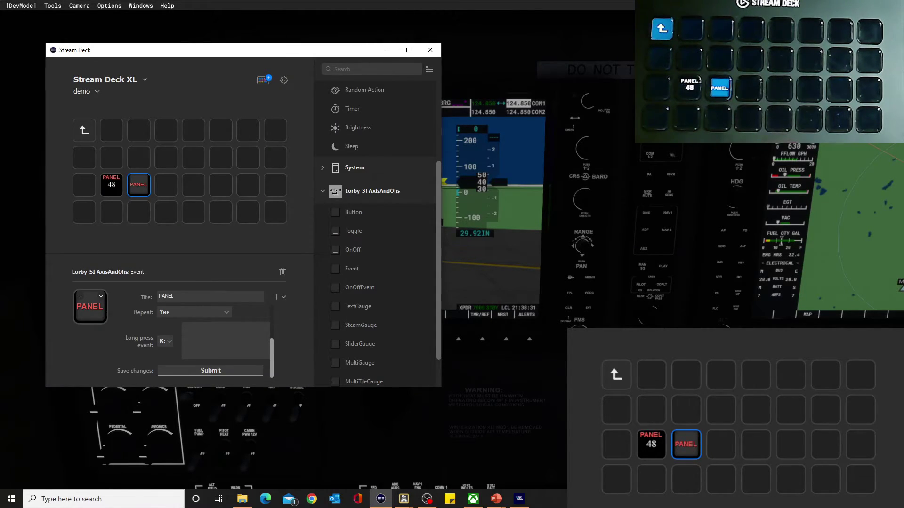
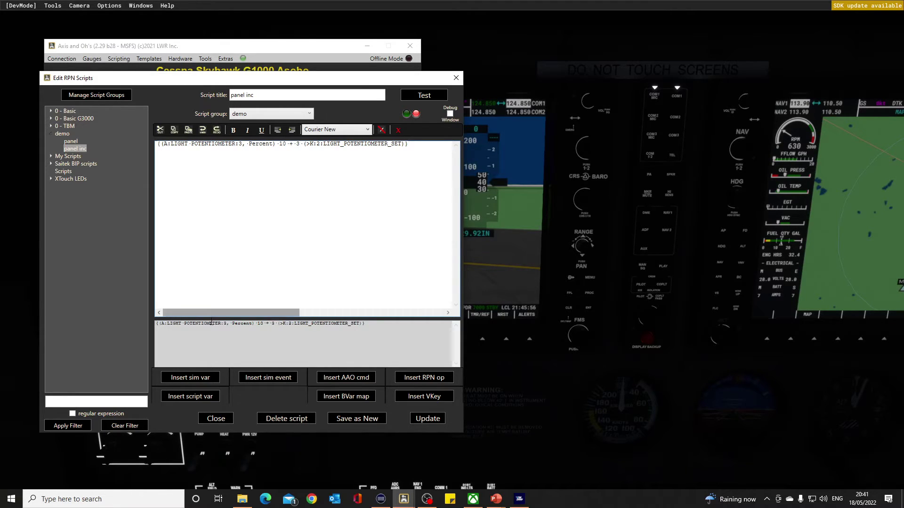
# Insert the LIGHT POTENTIOMETER variable from the aircraft system variables before the panel inc script's existing code, filtering the variable list
pyautogui.click(210, 379)
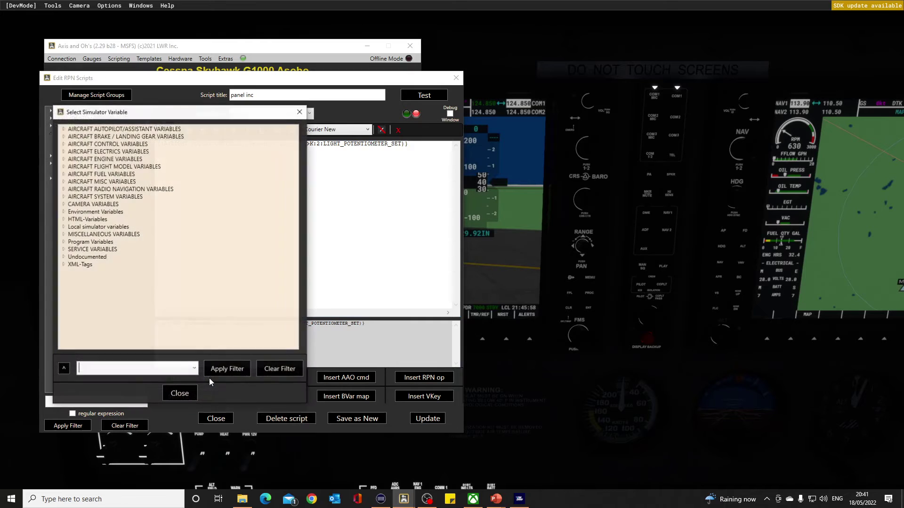
pyautogui.click(194, 369)
pyautogui.click(177, 380)
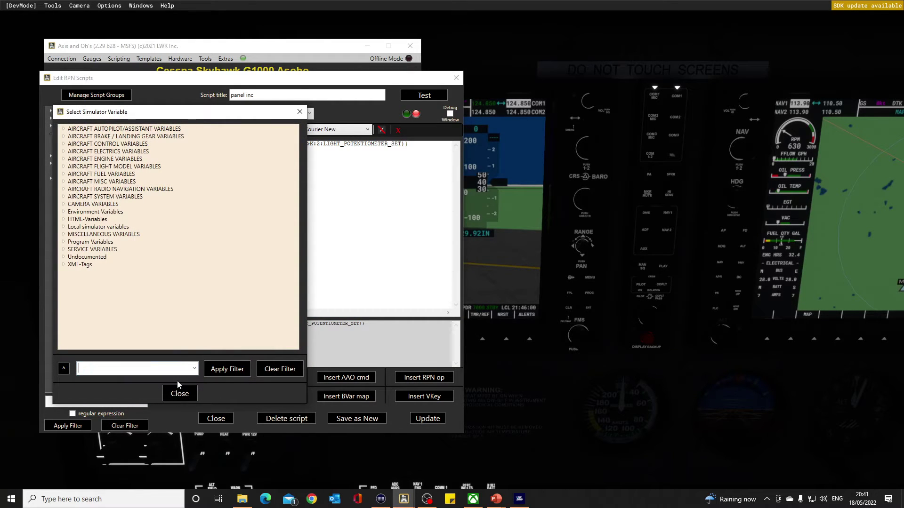
pyautogui.click(219, 371)
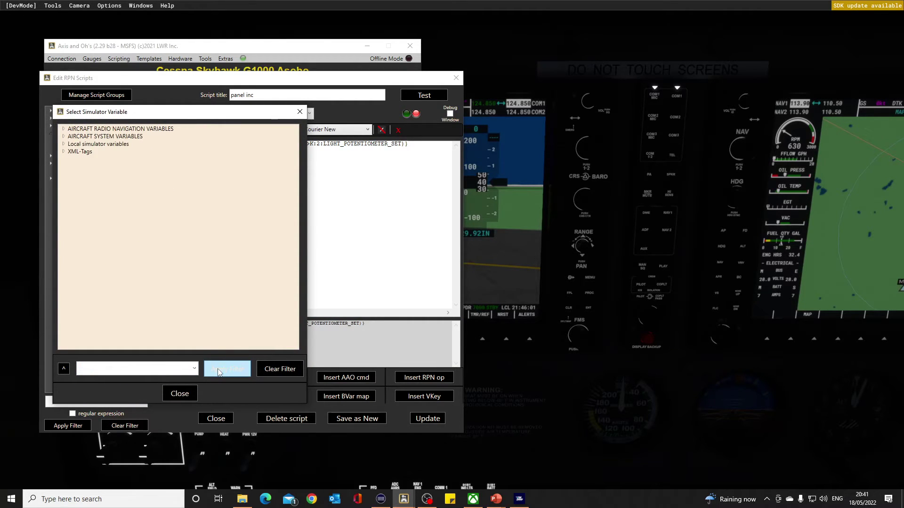
pyautogui.click(63, 136)
pyautogui.doubleClick(113, 144)
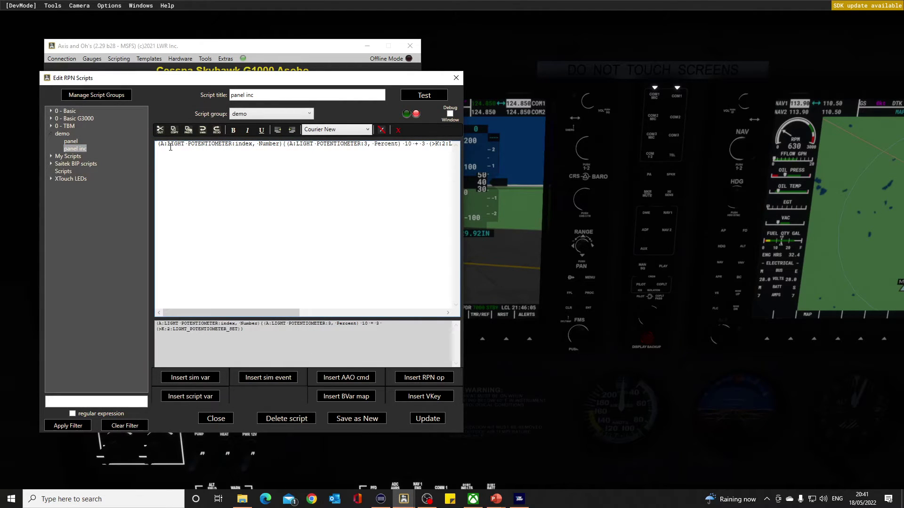
# Set the inserted LIGHT POTENTIOMETER variable's index to 3 and its unit to Percent
pyautogui.doubleClick(247, 144)
pyautogui.write('3')
pyautogui.doubleClick(254, 144)
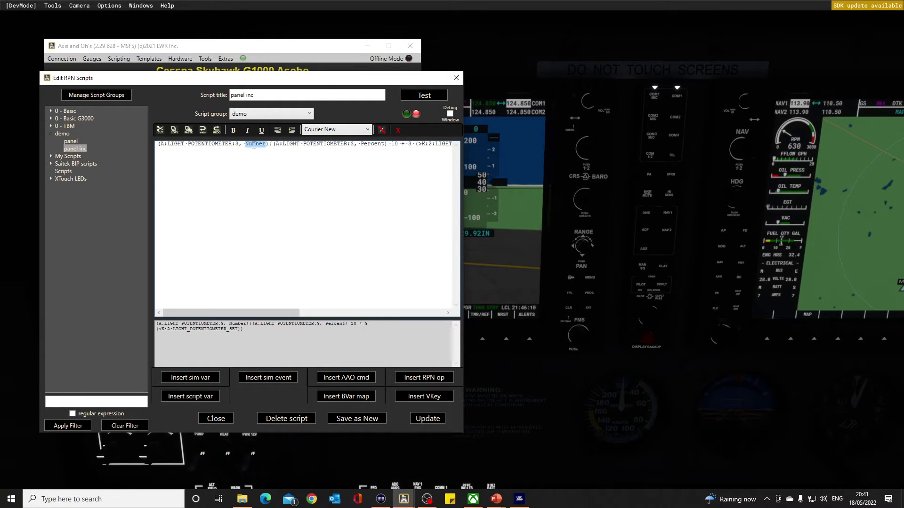
pyautogui.write('Perc')
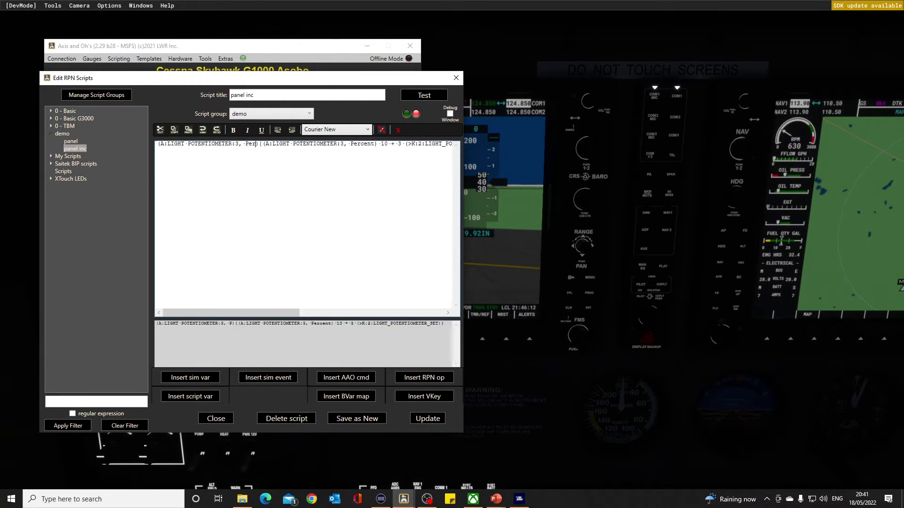
pyautogui.write('ent')
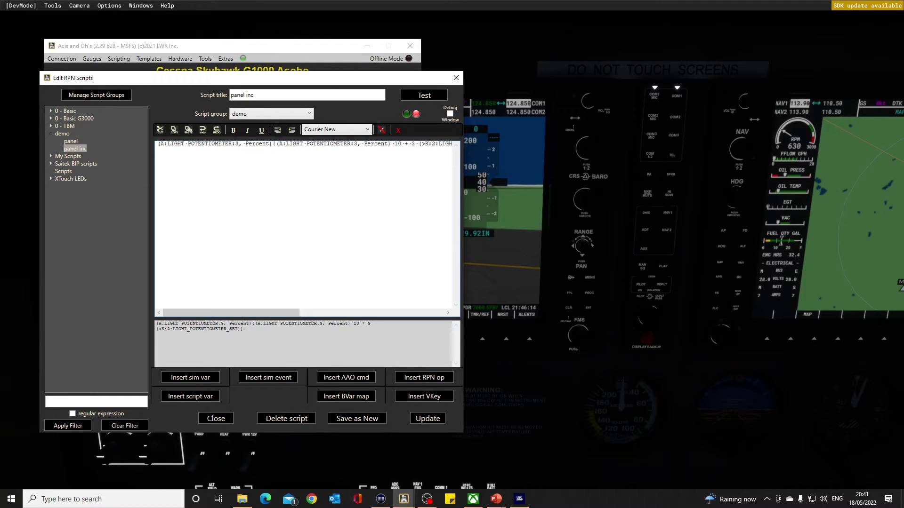
# Add the condition 90 <= if directly before the panel inc script's bracketed code and update the script
pyautogui.press('Right')
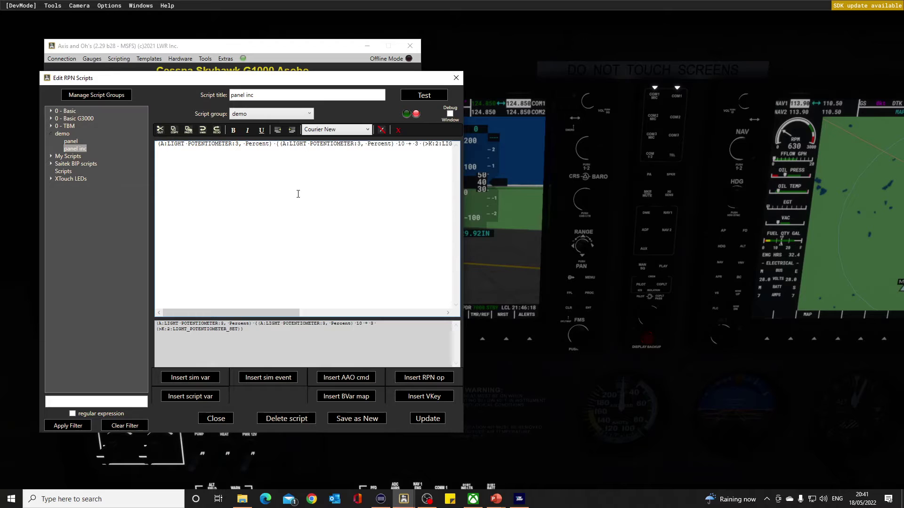
pyautogui.write('90 ')
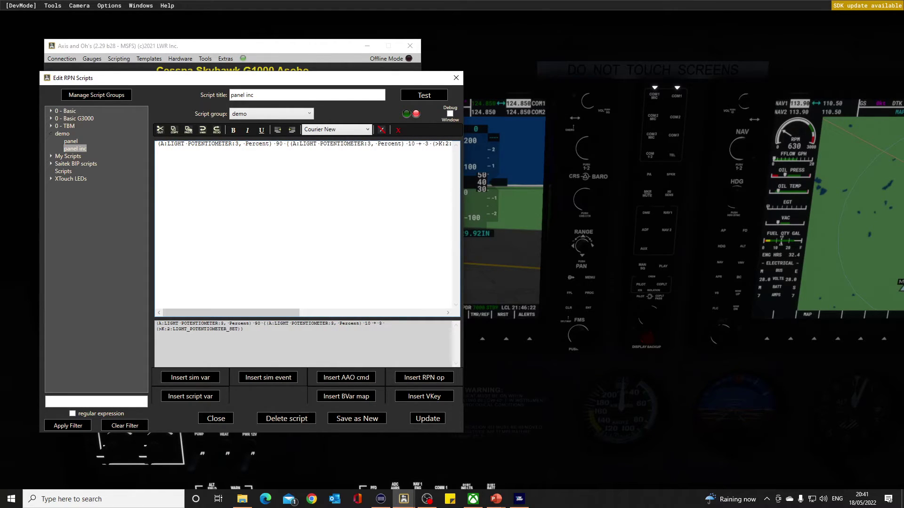
pyautogui.write('<=')
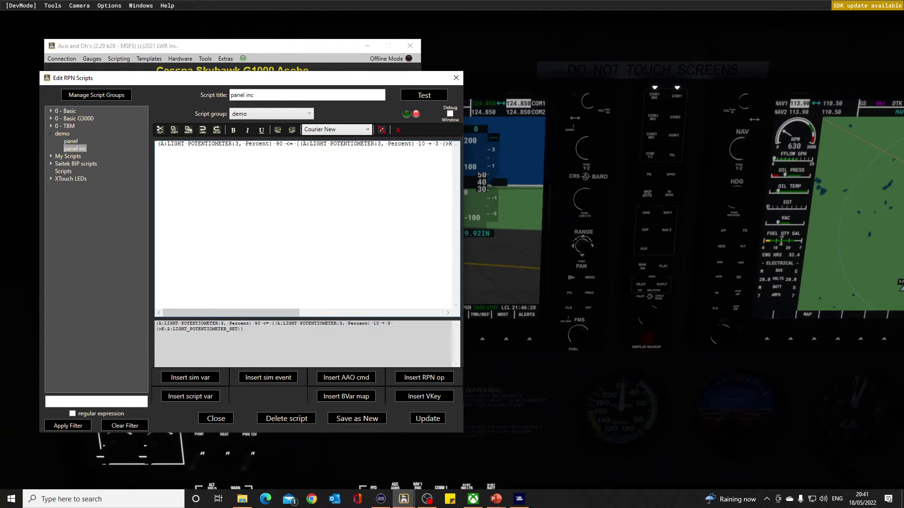
pyautogui.write(' if')
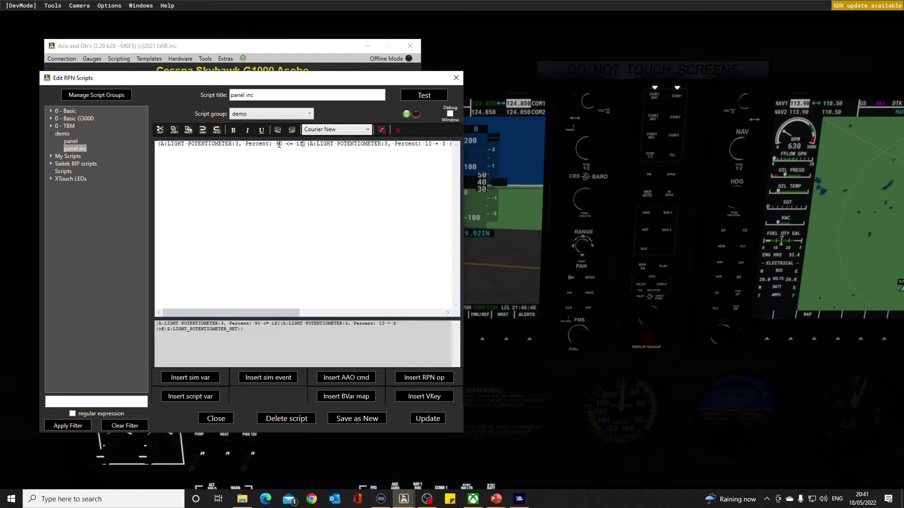
pyautogui.click(304, 144)
pyautogui.click(426, 422)
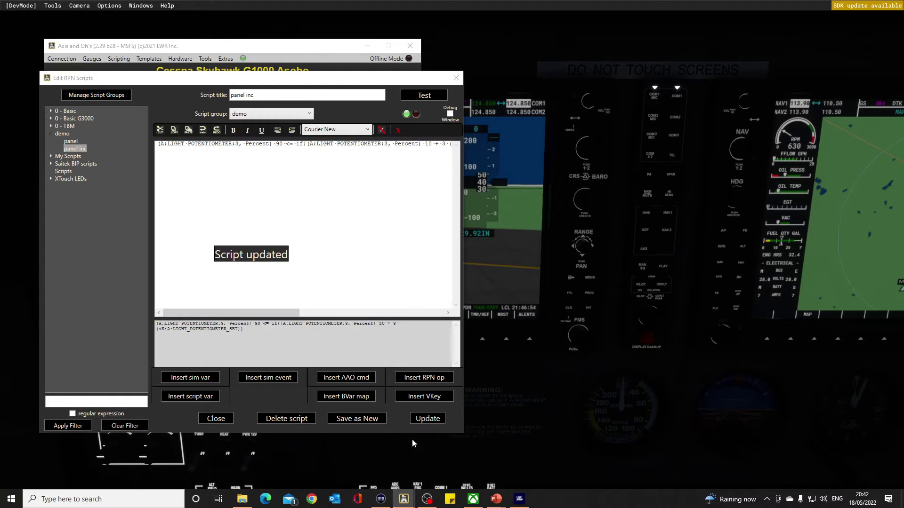
# In the simulator, turn the SW/CB panels dimming knob down to 0, and switch back to Stream Deck
pyautogui.click(381, 500)
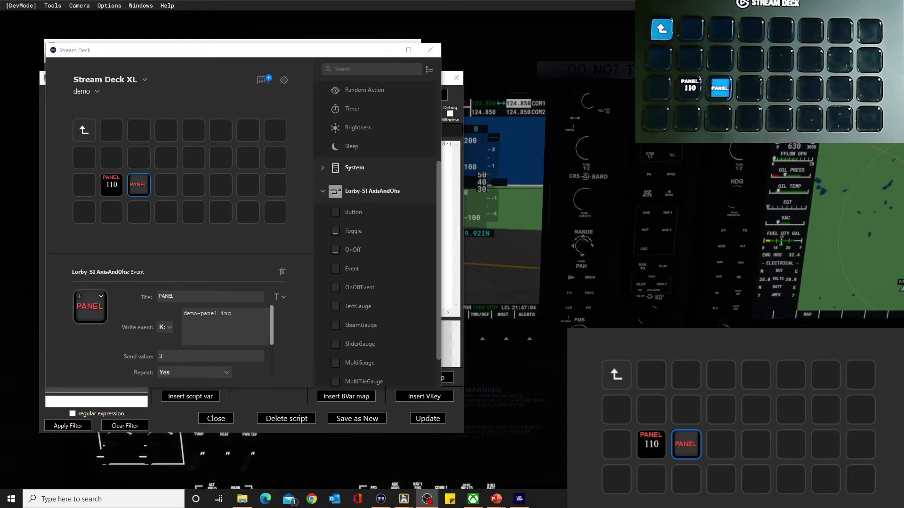
pyautogui.hotkey('alt', 'Tab')
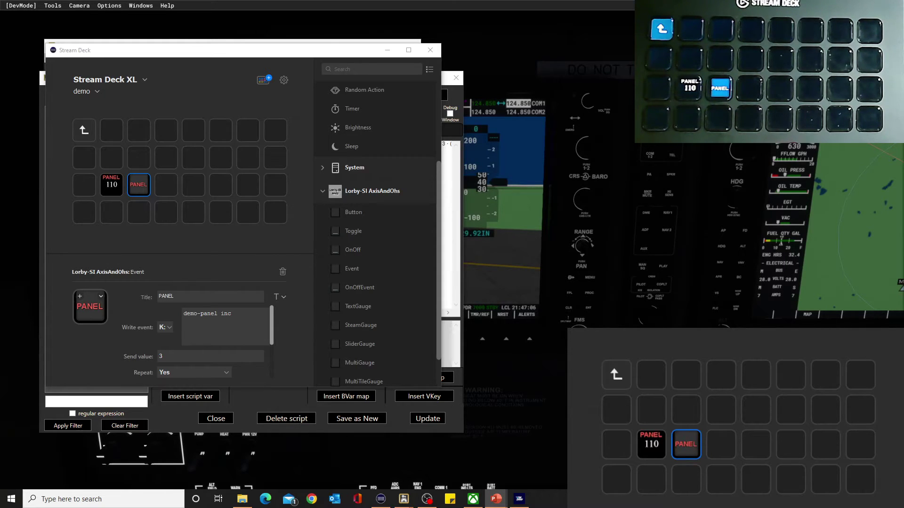
pyautogui.hotkey('alt', 'Tab')
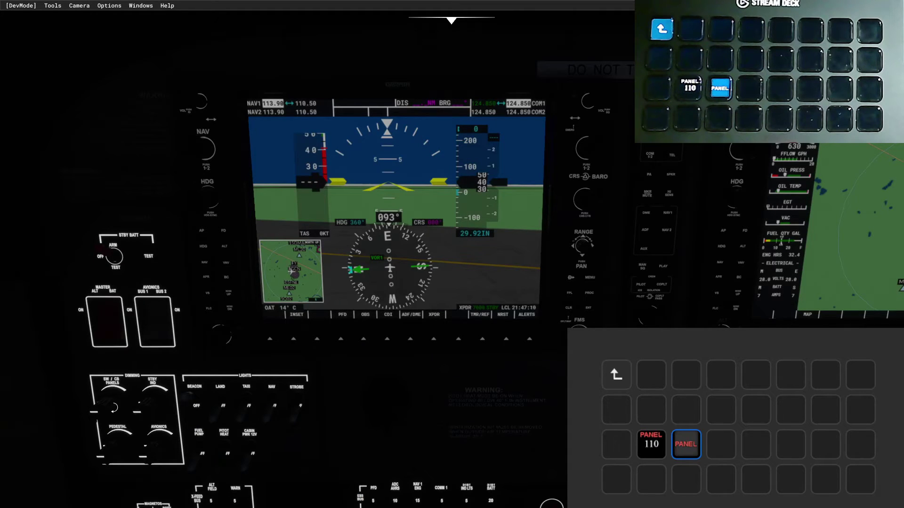
pyautogui.scroll(-10, 113, 408)
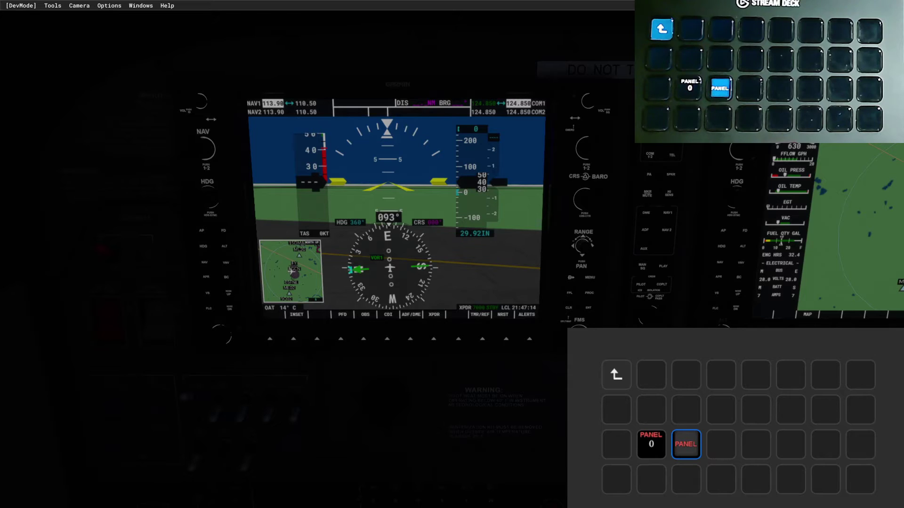
pyautogui.hotkey('alt', 'Tab')
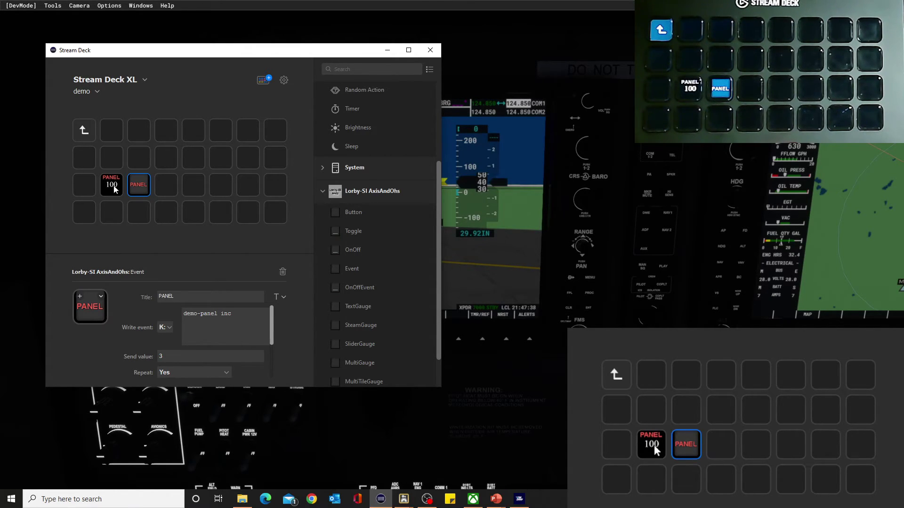
# Copy the PANEL event key into the empty slot on the other side of the PANEL gauge key
pyautogui.rightClick(140, 189)
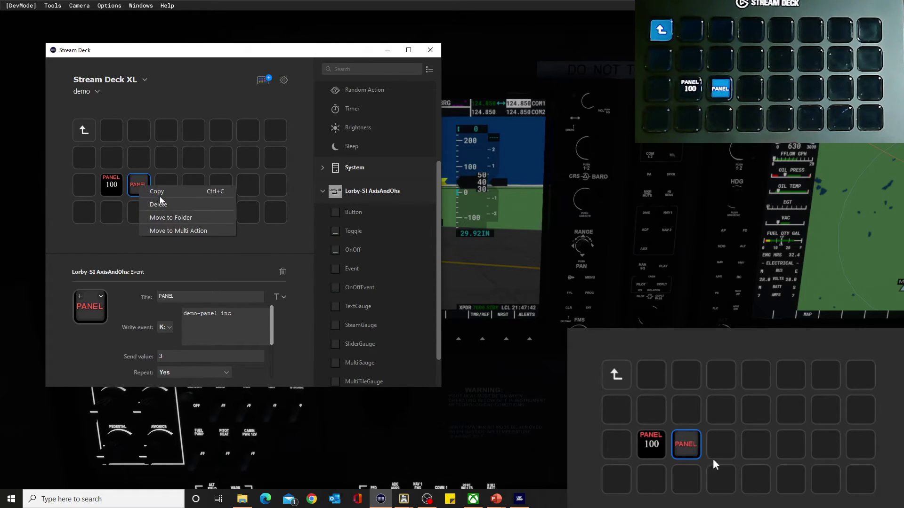
pyautogui.click(160, 192)
pyautogui.rightClick(89, 184)
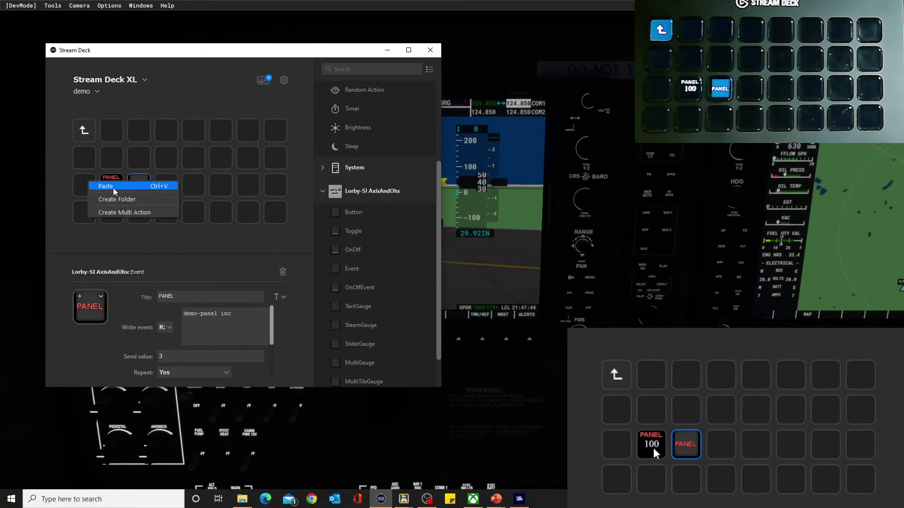
pyautogui.click(116, 186)
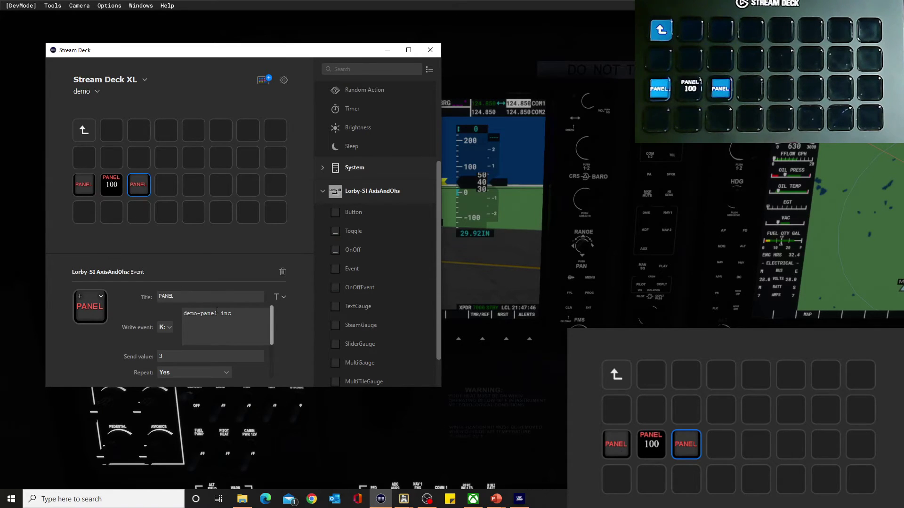
# Set the copied PANEL key's write event to demo-panel dec and submit the changes
pyautogui.moveTo(232, 315); pyautogui.dragTo(225, 313)
pyautogui.write('de')
pyautogui.moveTo(272, 334); pyautogui.dragTo(276, 369)
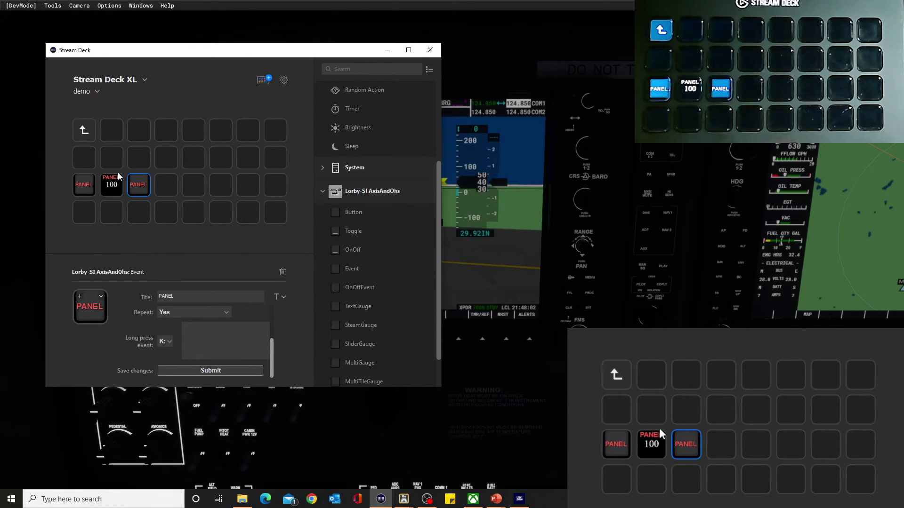
pyautogui.click(687, 444)
# Apply the circled plus icon from the Stream Deck Icon Library to the copied PANEL key and replace it with the circled minus icon
pyautogui.click(101, 296)
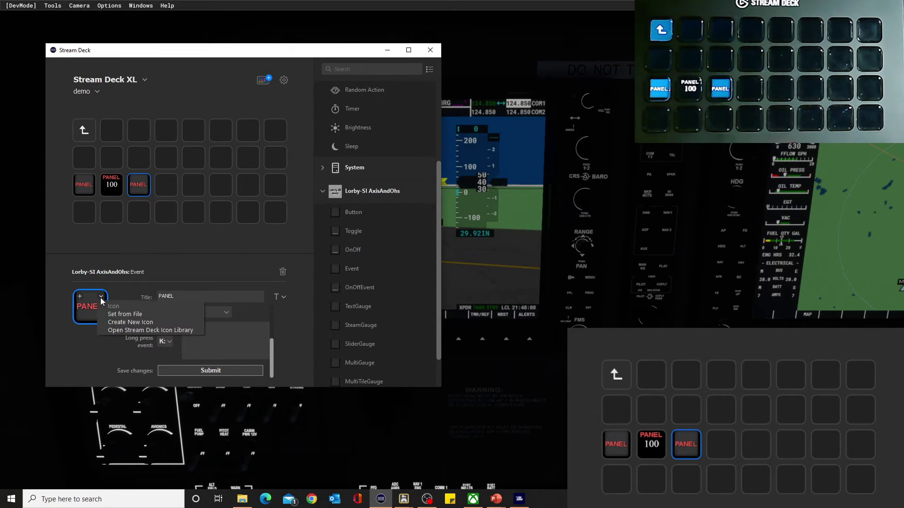
pyautogui.click(127, 331)
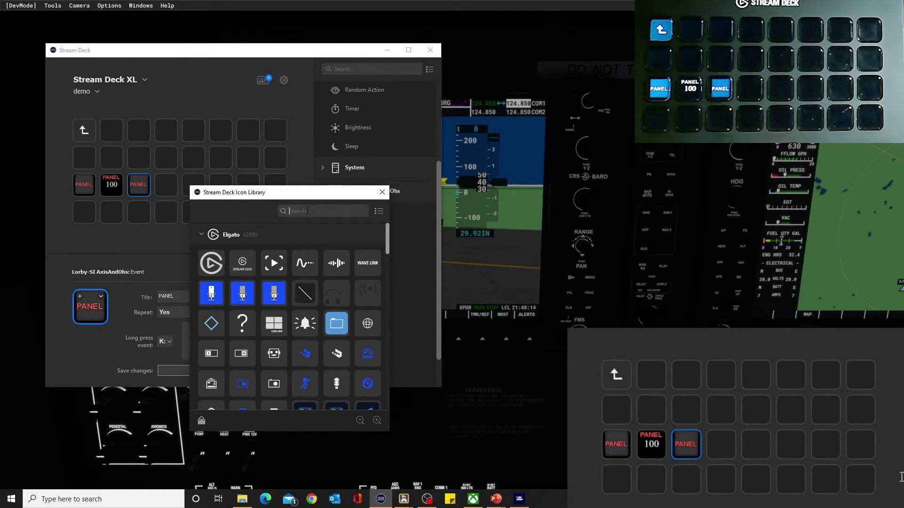
pyautogui.click(307, 210)
pyautogui.write('plus')
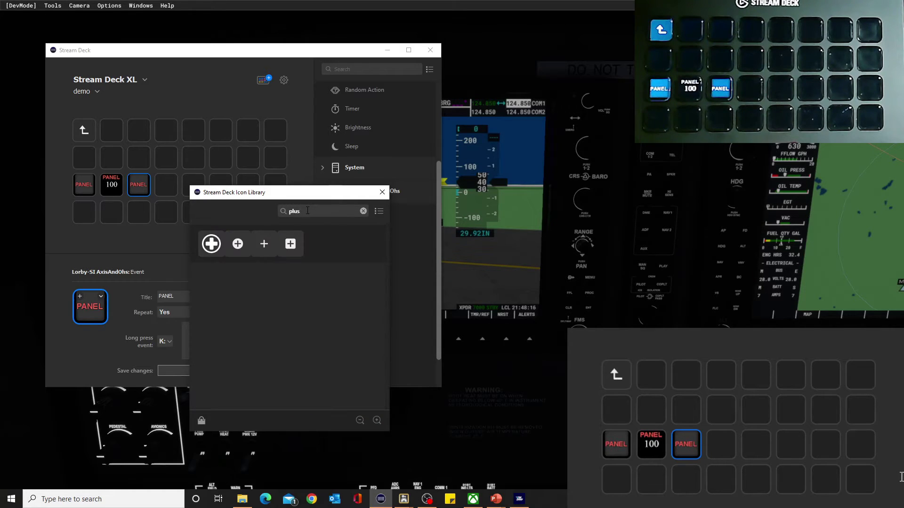
pyautogui.click(212, 252)
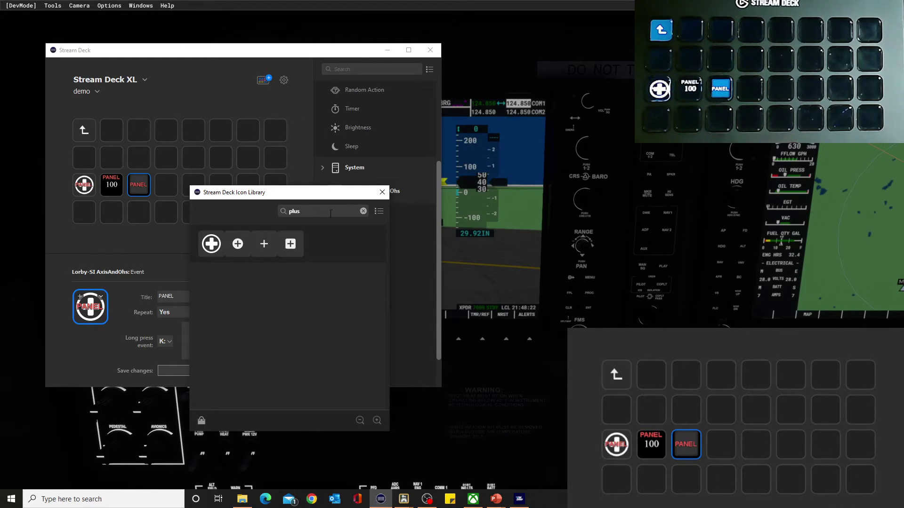
pyautogui.moveTo(330, 213); pyautogui.dragTo(274, 212)
pyautogui.write('minus')
pyautogui.moveTo(211, 243); pyautogui.dragTo(90, 306)
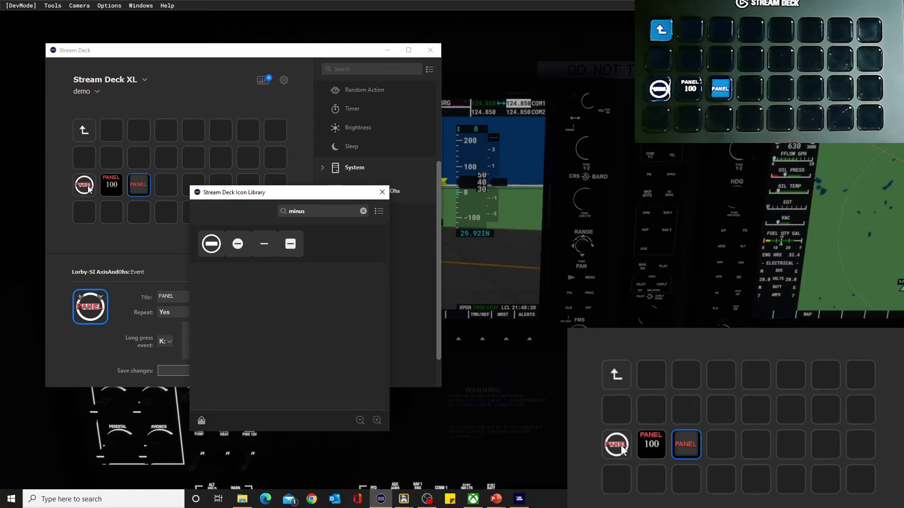
# Give the original PANEL event key (demo-panel inc) the circled plus icon, searching for plus, and close the icon library
pyautogui.click(138, 188)
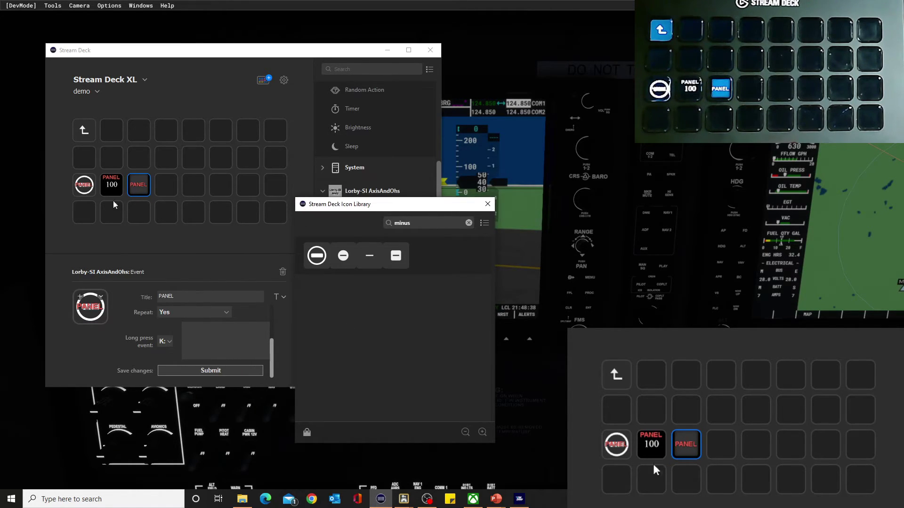
pyautogui.click(91, 191)
pyautogui.click(145, 188)
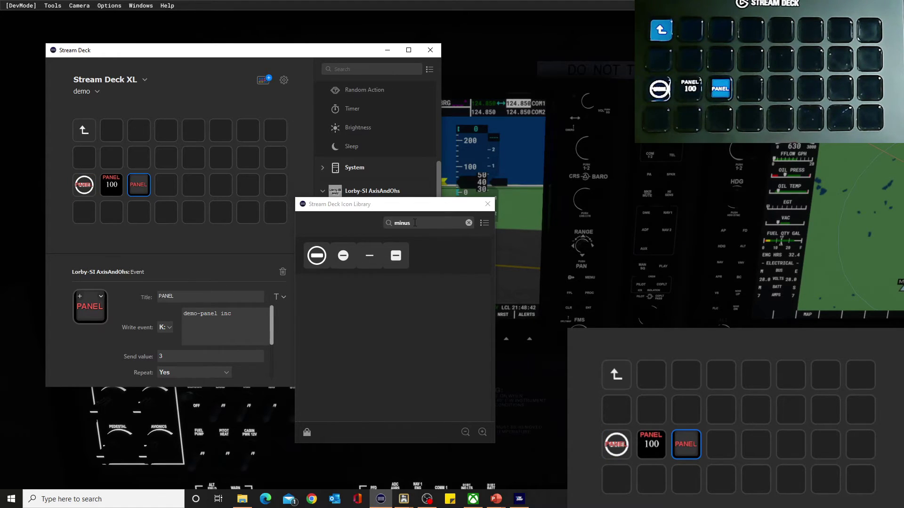
pyautogui.moveTo(415, 223); pyautogui.dragTo(386, 224)
pyautogui.write('p')
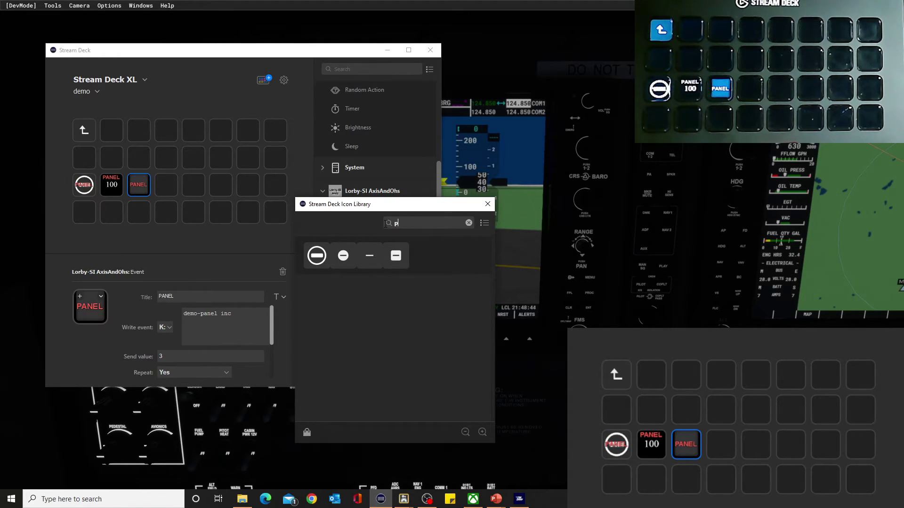
pyautogui.write('lus')
pyautogui.click(316, 255)
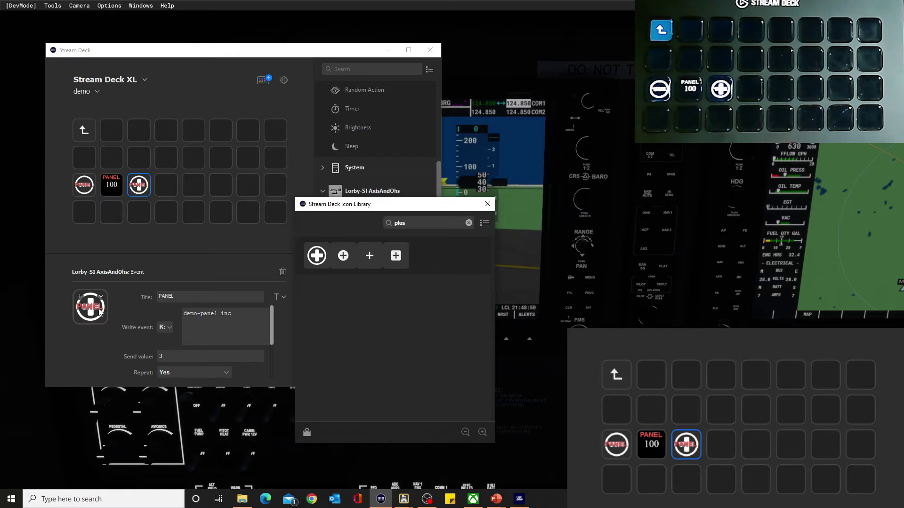
pyautogui.click(492, 204)
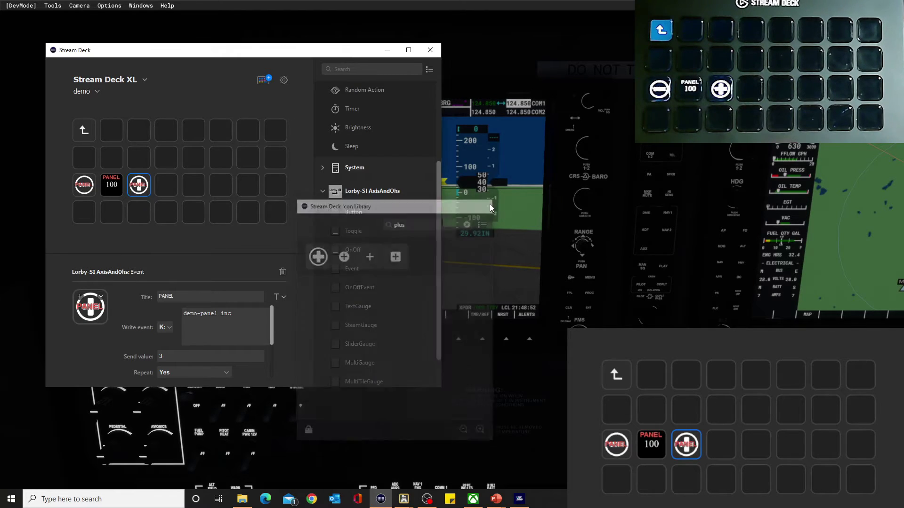
# Save the panel inc RPN script as a new script titled panel dec in the demo group and change its + operator to -
pyautogui.click(84, 190)
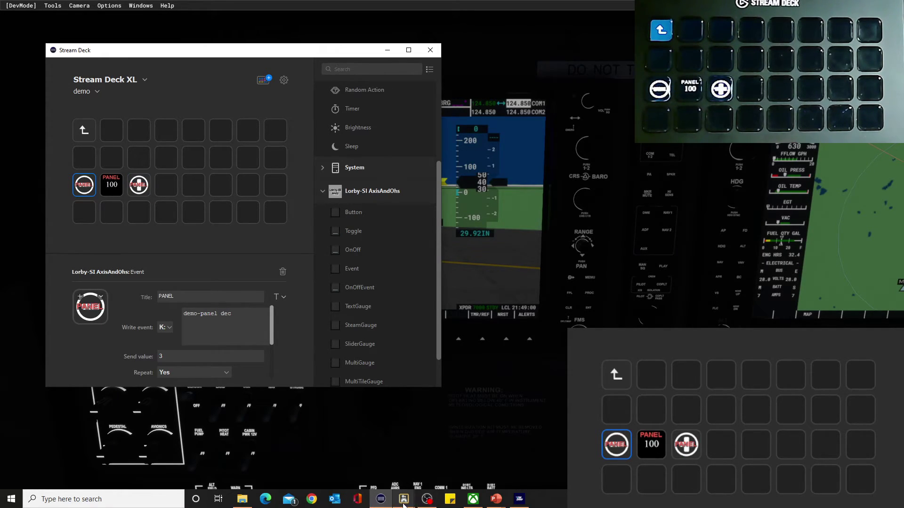
pyautogui.moveTo(404, 503)
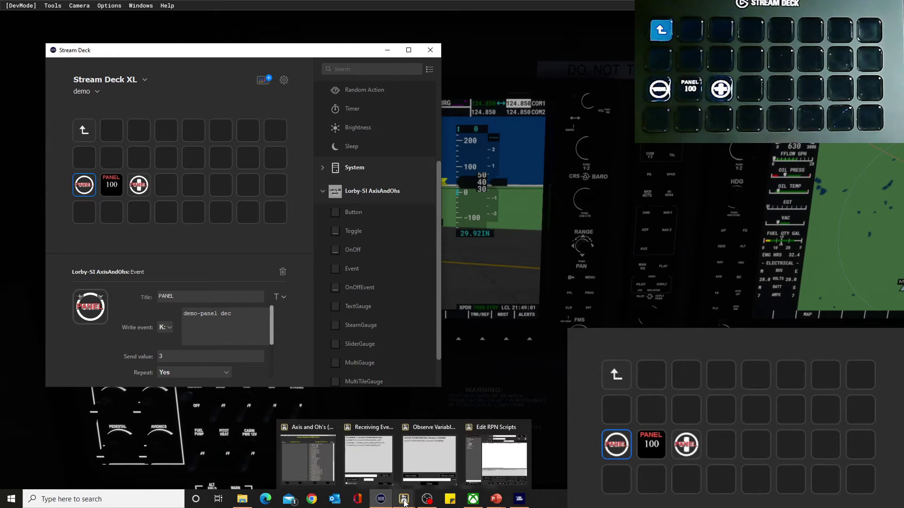
pyautogui.click(496, 455)
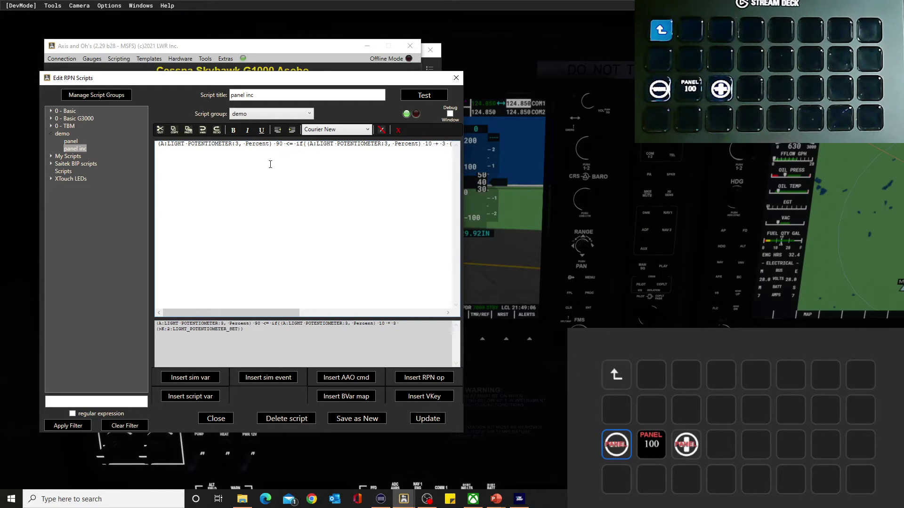
pyautogui.moveTo(250, 93); pyautogui.dragTo(247, 94)
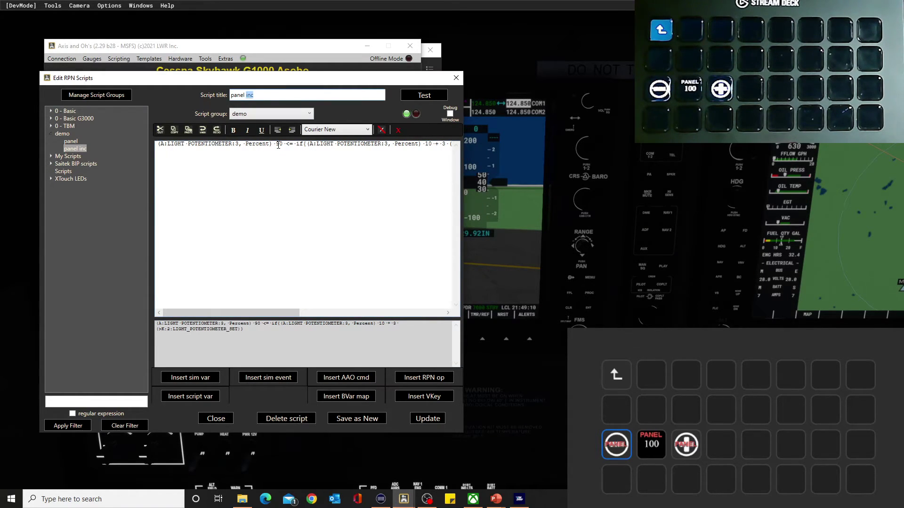
pyautogui.write('de')
pyautogui.click(370, 419)
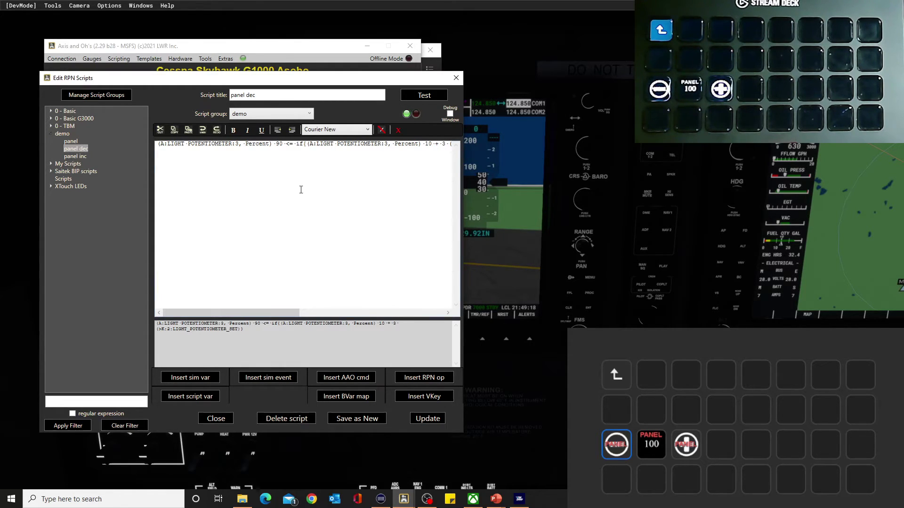
pyautogui.moveTo(289, 312); pyautogui.dragTo(337, 312)
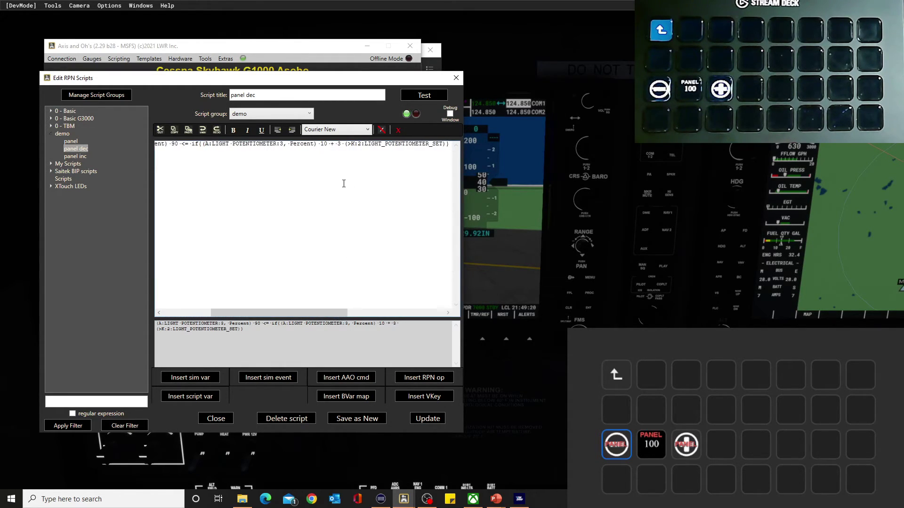
pyautogui.doubleClick(331, 143)
pyautogui.hotkey('alt', 'Tab')
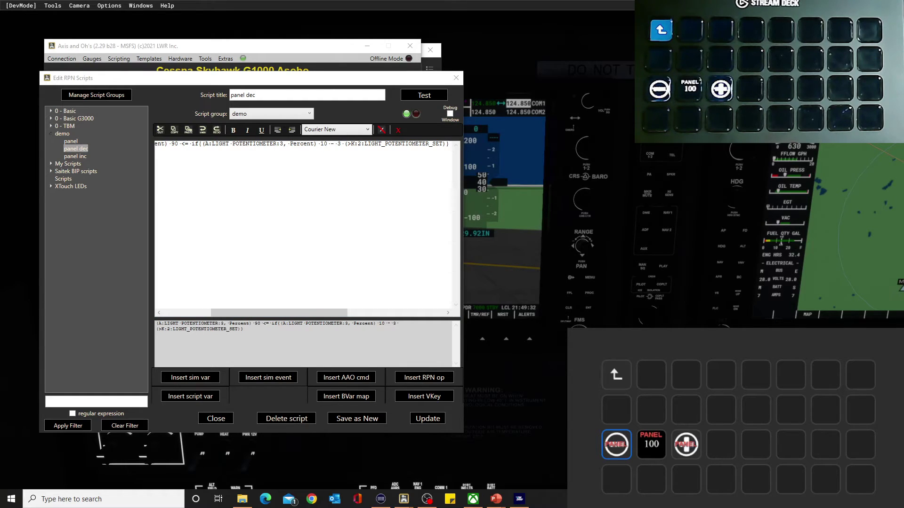
pyautogui.hotkey('alt', 'Tab')
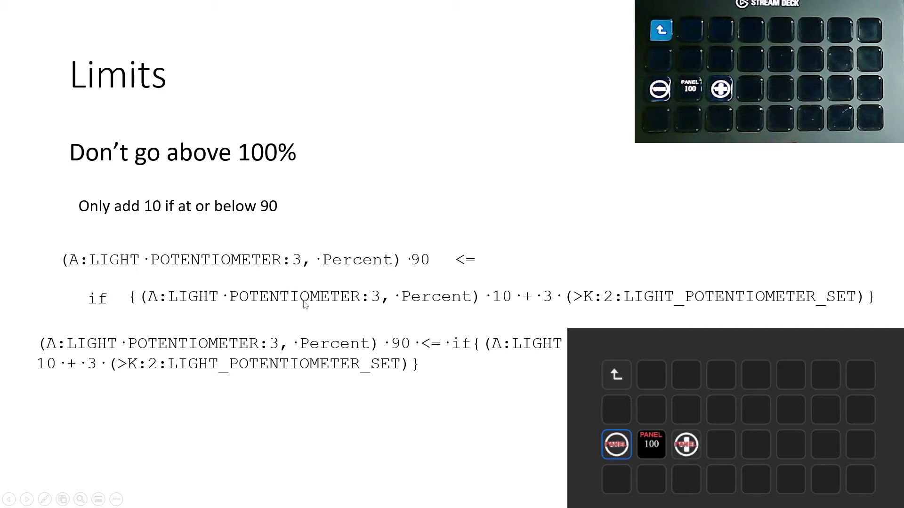
pyautogui.click(367, 242)
pyautogui.click(367, 243)
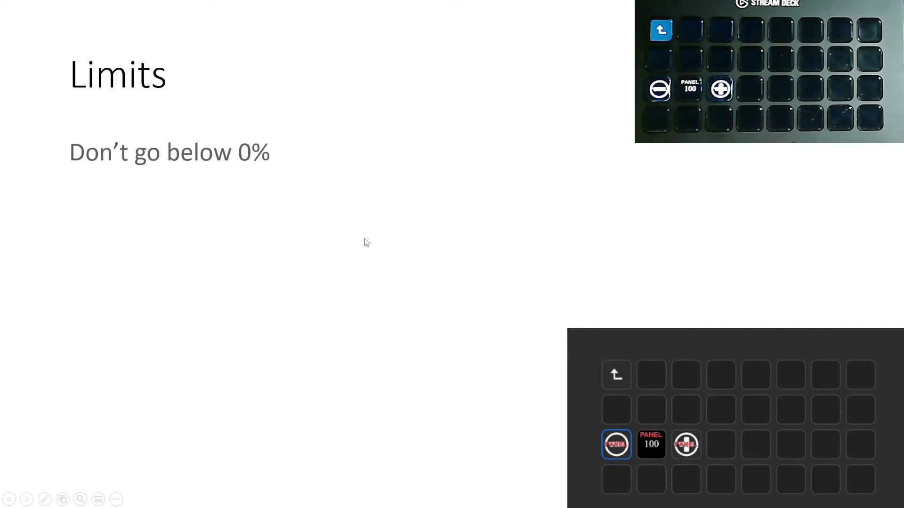
pyautogui.click(262, 175)
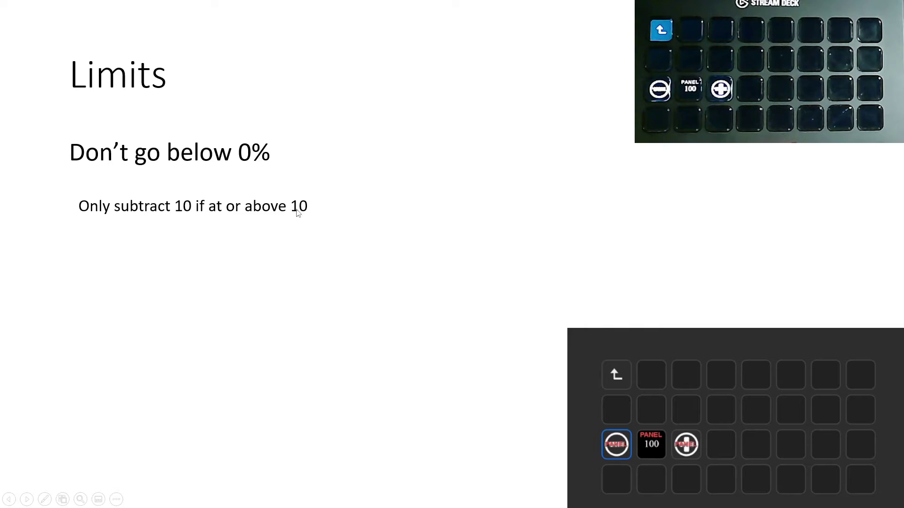
pyautogui.click(300, 252)
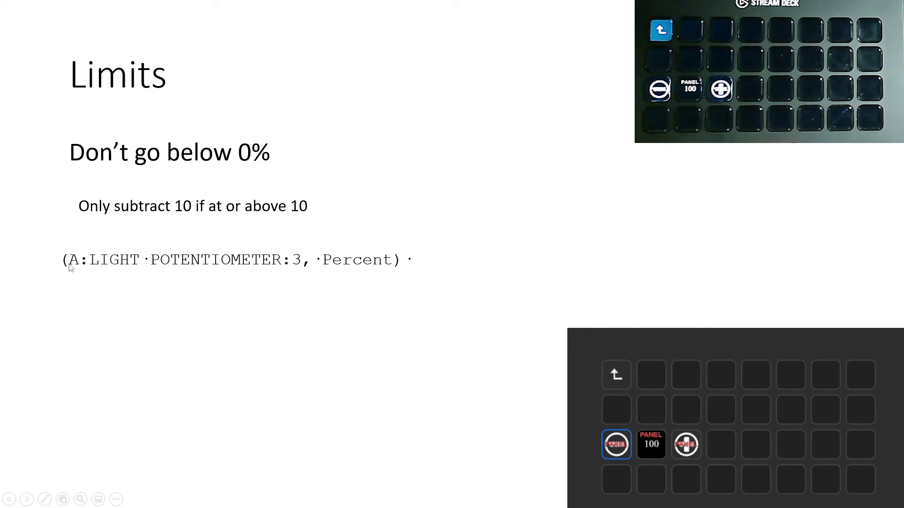
pyautogui.click(385, 295)
pyautogui.click(432, 273)
pyautogui.click(473, 311)
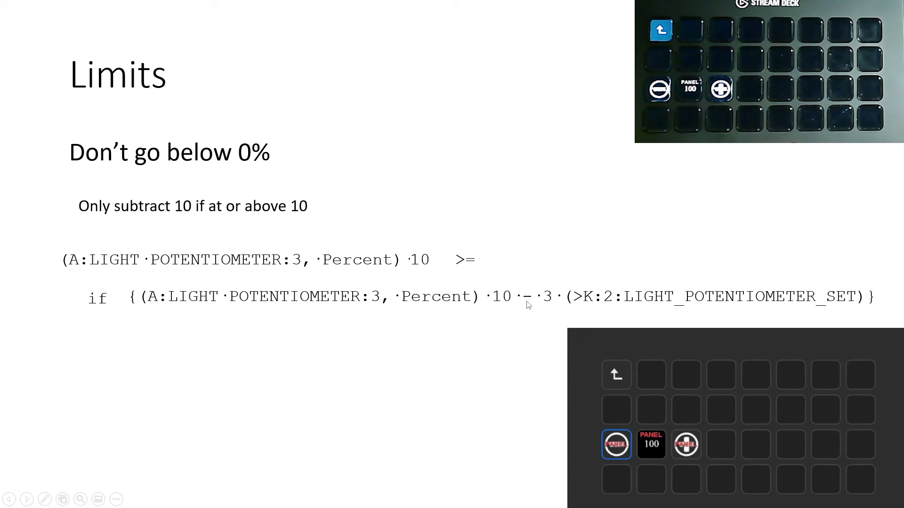
pyautogui.click(530, 345)
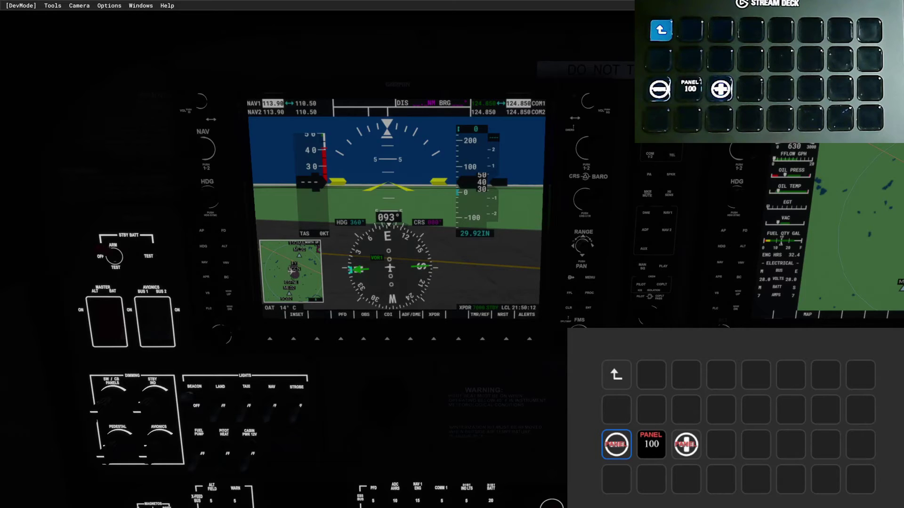
# Change the panel dec script's condition to 10 >= and update the script
pyautogui.hotkey('alt', 'Tab')
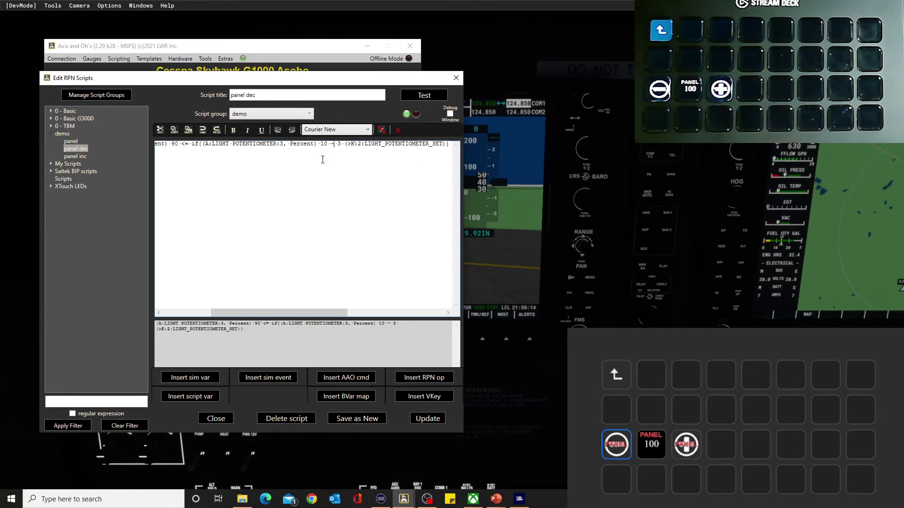
pyautogui.moveTo(329, 313); pyautogui.dragTo(232, 310)
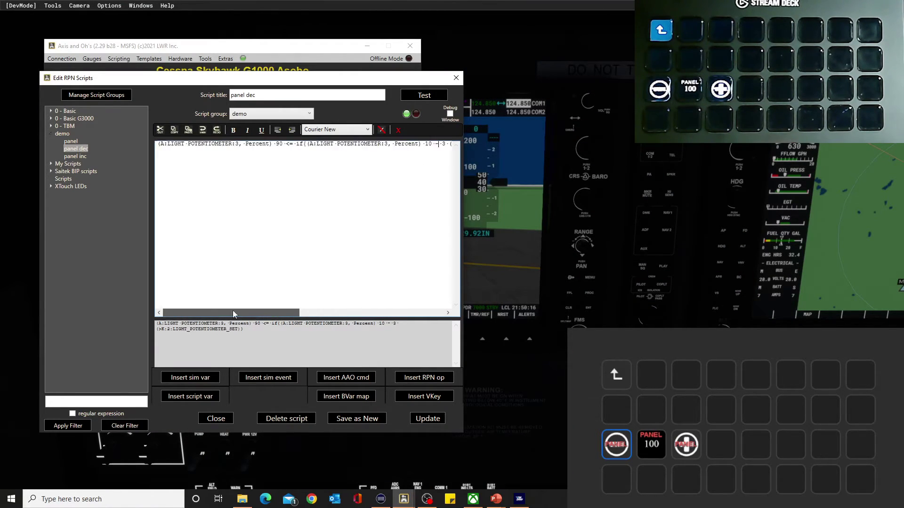
pyautogui.click(283, 144)
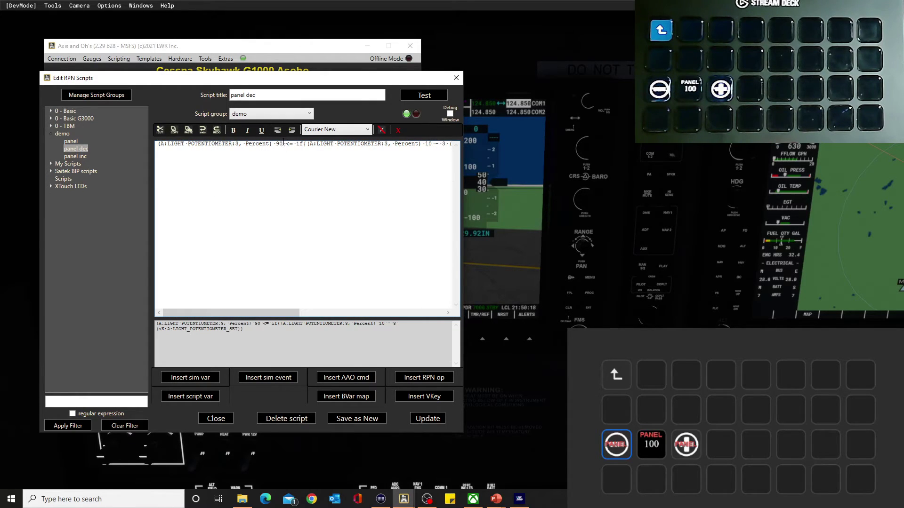
pyautogui.moveTo(283, 143); pyautogui.dragTo(276, 143)
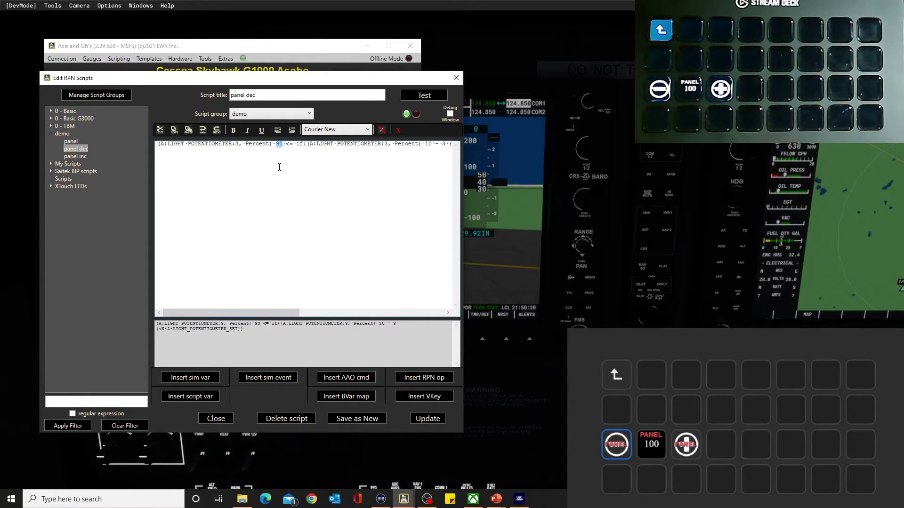
pyautogui.write('10')
pyautogui.click(291, 147)
pyautogui.press('BackSpace')
pyautogui.write('>')
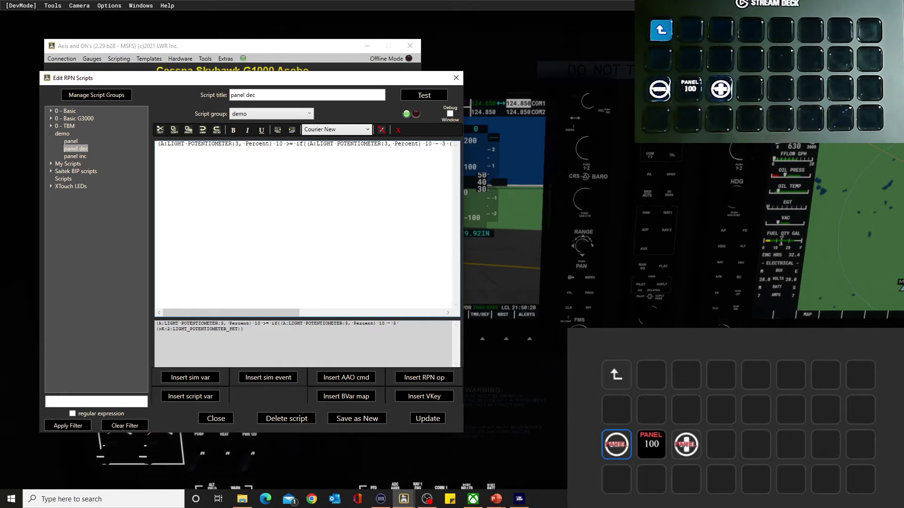
pyautogui.click(441, 418)
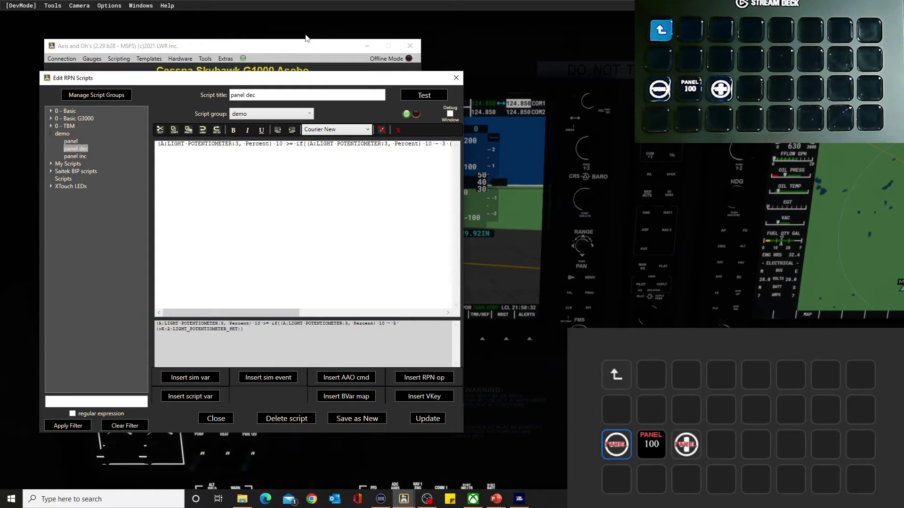
# Move the RPN script editor aside and replace the PANEL gauge key between the minus and plus keys with a SteamGauge action
pyautogui.click(301, 49)
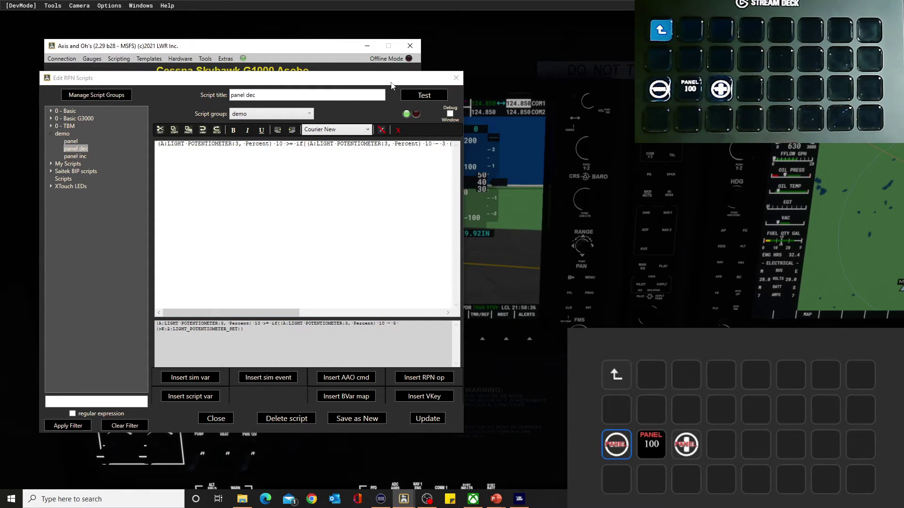
pyautogui.moveTo(391, 85); pyautogui.dragTo(657, 146)
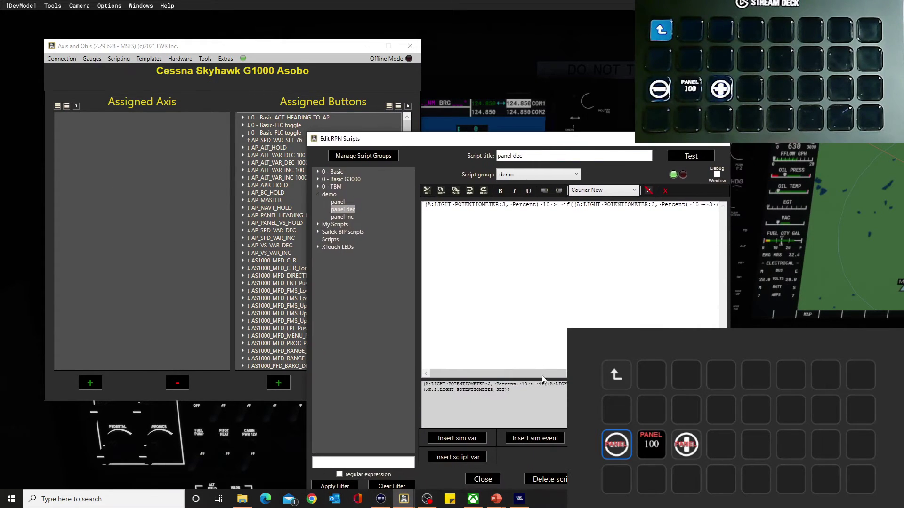
pyautogui.click(381, 499)
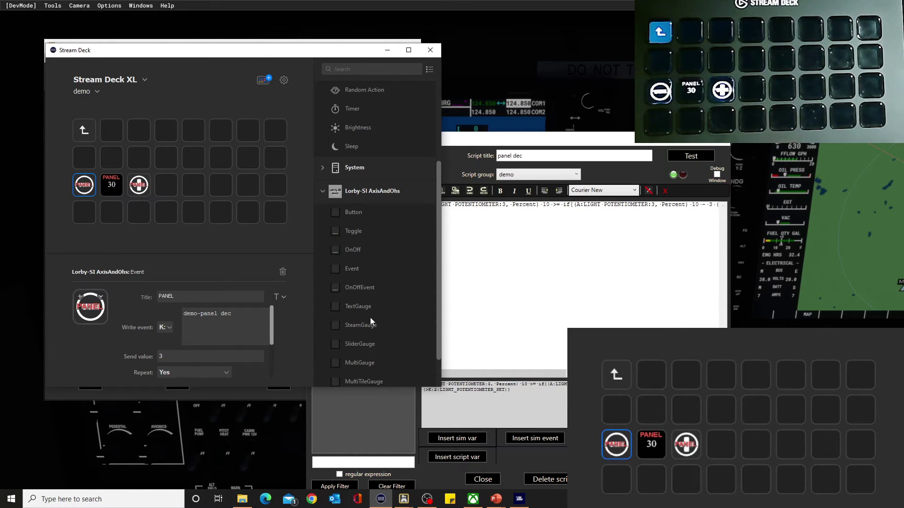
pyautogui.moveTo(337, 328); pyautogui.dragTo(113, 185)
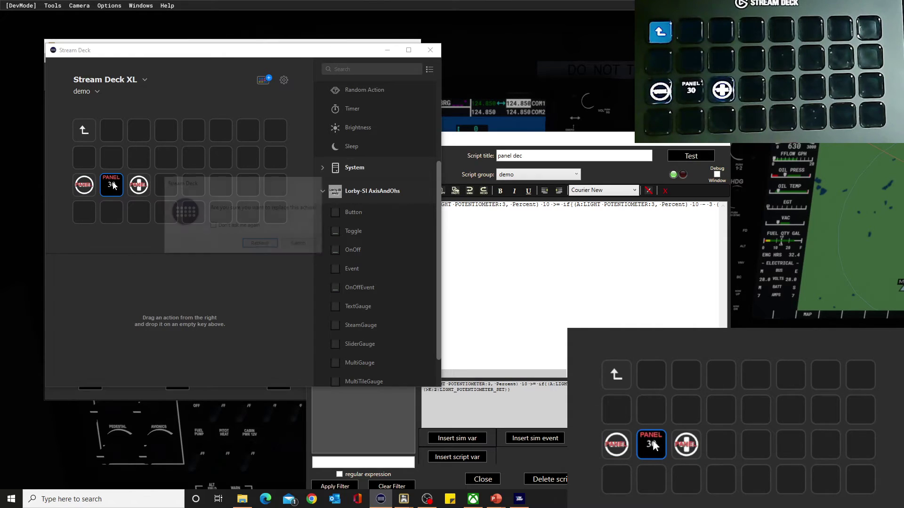
pyautogui.click(265, 245)
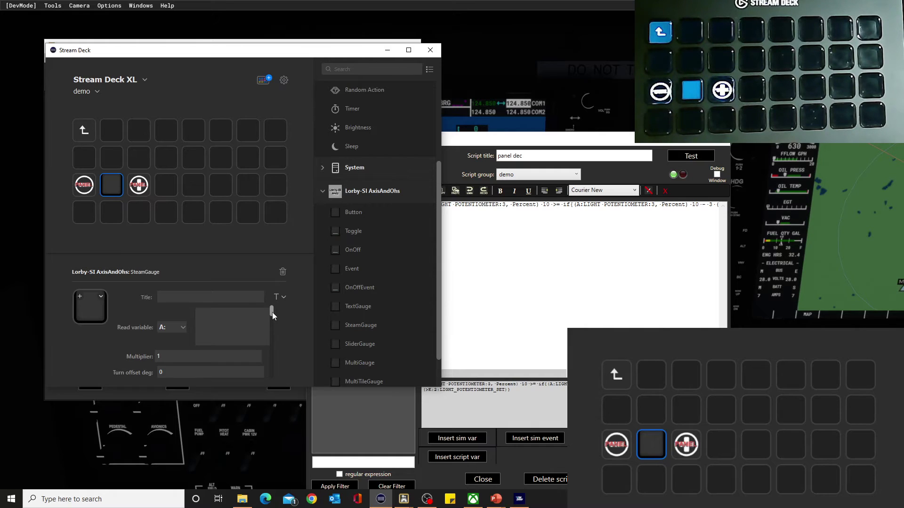
pyautogui.scroll(-1, 273, 316)
pyautogui.scroll(1, 273, 316)
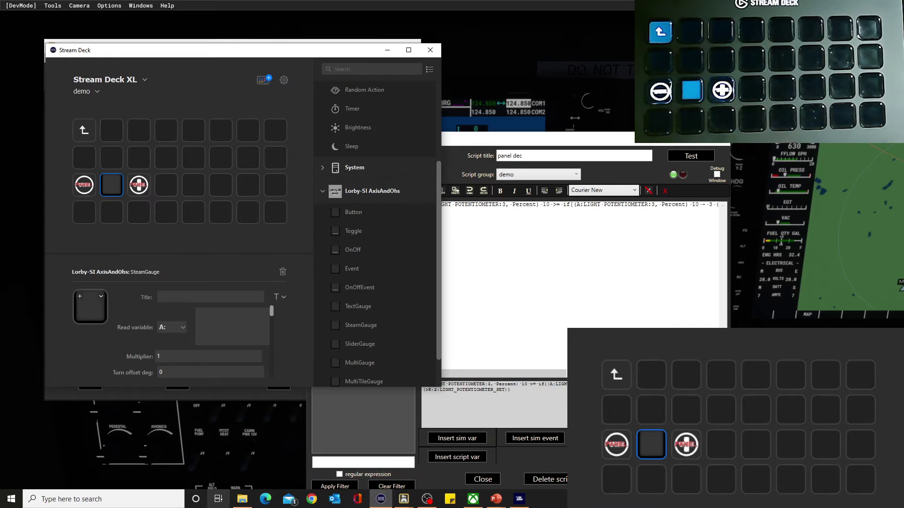
# Upload knob2.png from the 17 lights folder as the SteamGauge's turning image and submit the changes
pyautogui.click(247, 501)
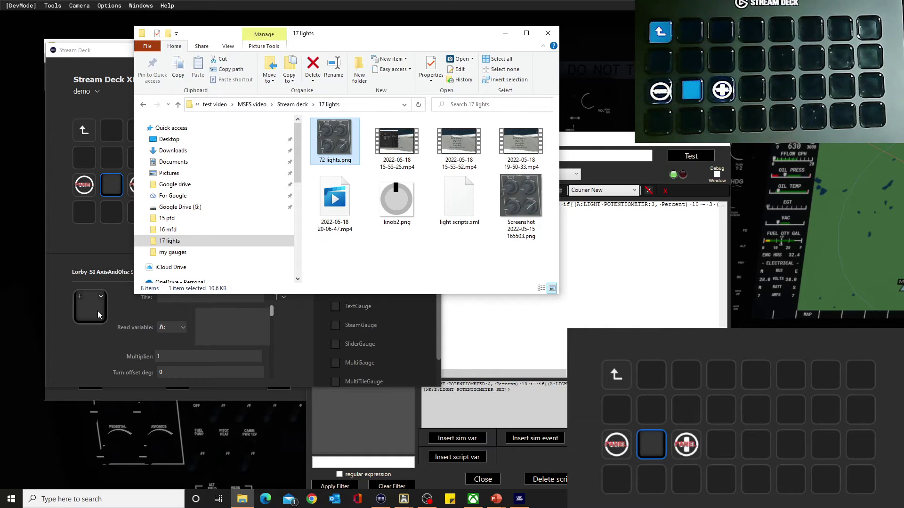
pyautogui.moveTo(395, 41); pyautogui.dragTo(680, 46)
pyautogui.moveTo(271, 312); pyautogui.dragTo(274, 356)
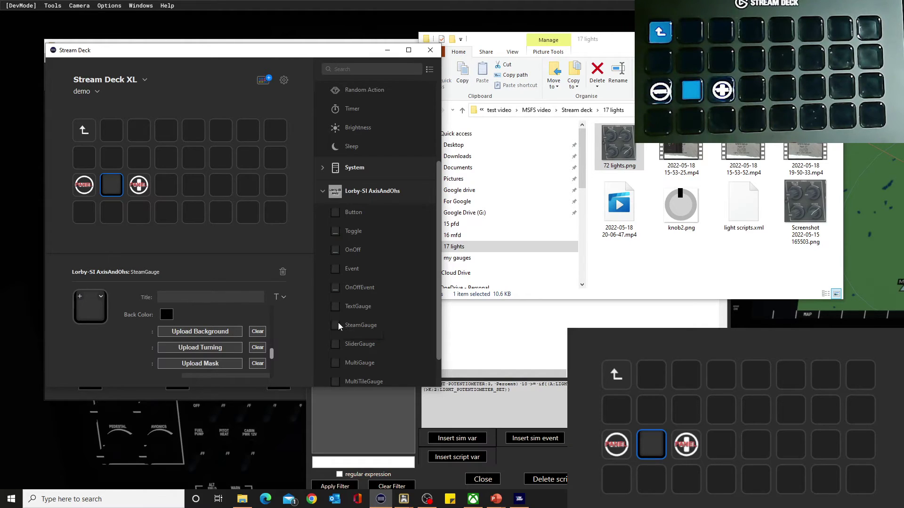
pyautogui.click(211, 349)
pyautogui.click(404, 141)
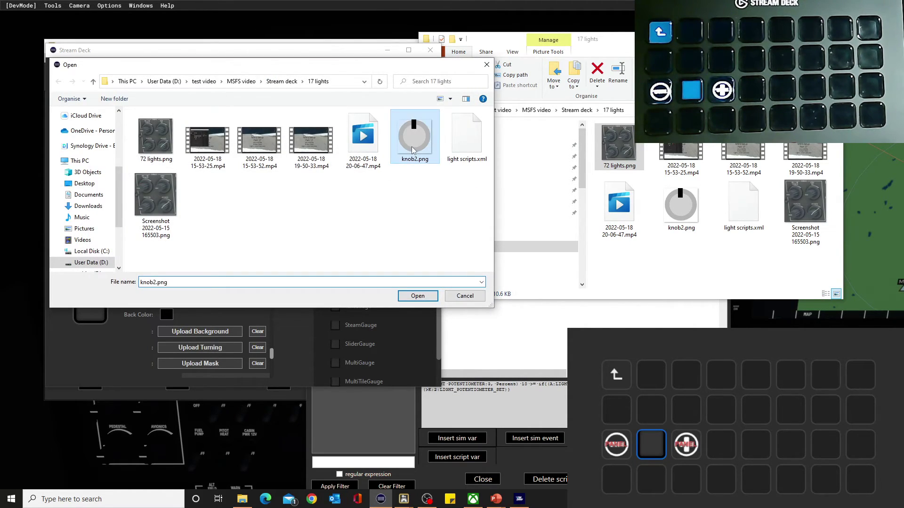
pyautogui.click(422, 296)
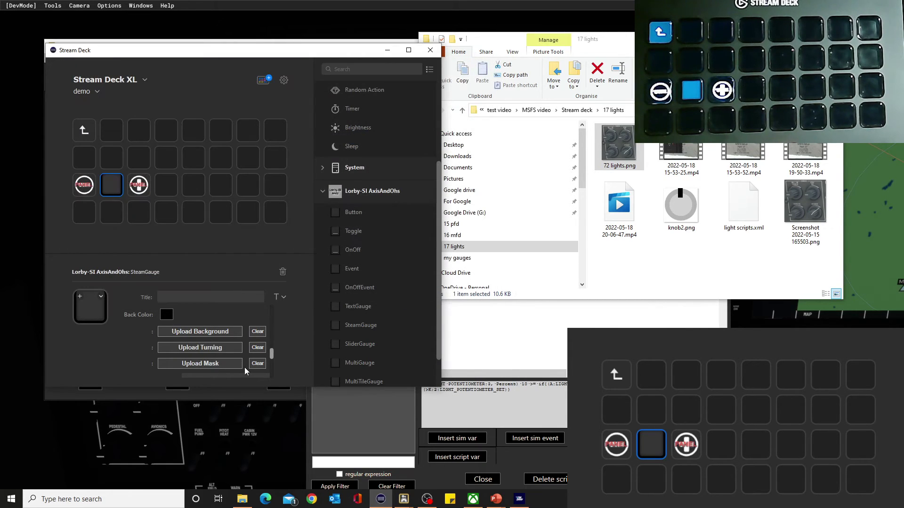
pyautogui.moveTo(272, 353); pyautogui.dragTo(272, 378)
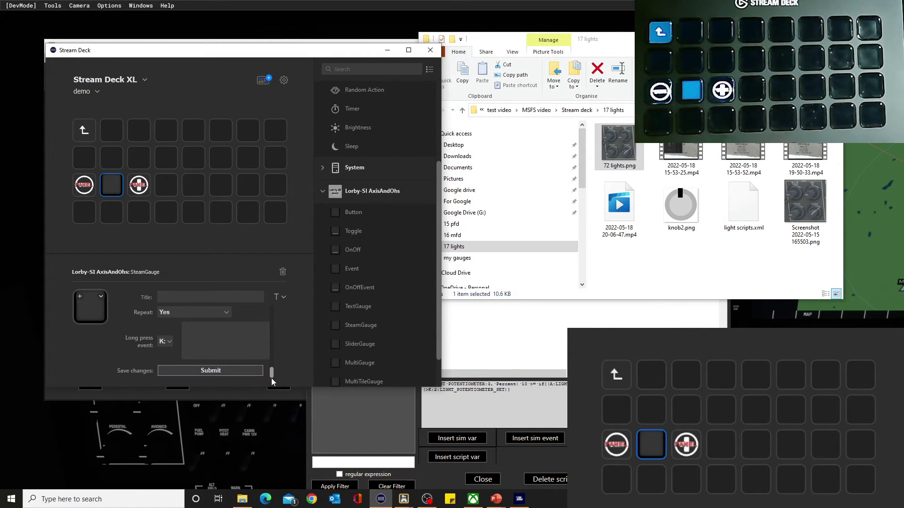
pyautogui.click(244, 371)
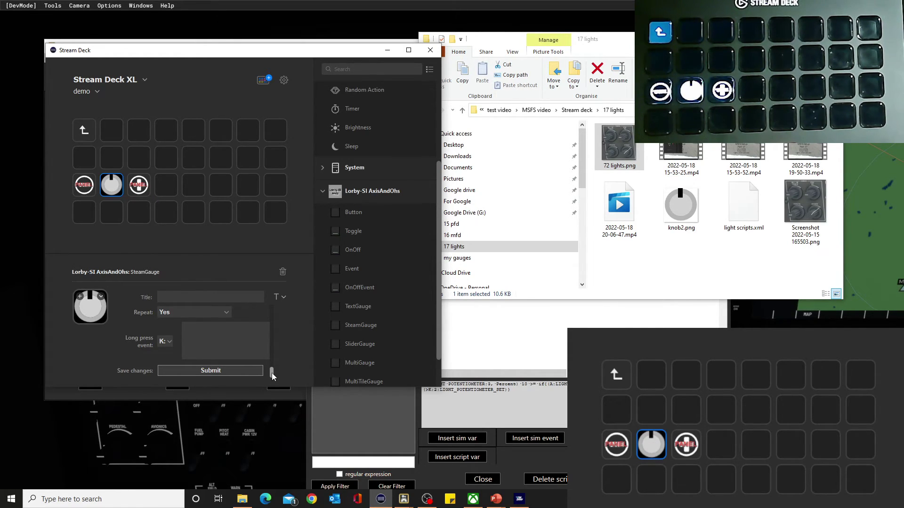
# Filter the simulator variables in AxisAndOhs by pot and copy A:LIGHT POTENTIOMETER from the aircraft system variables
pyautogui.moveTo(272, 377); pyautogui.dragTo(274, 312)
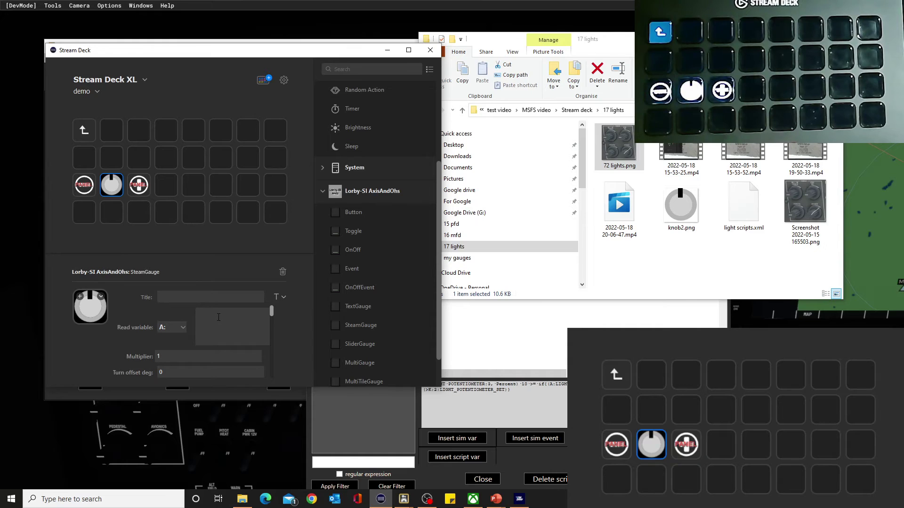
pyautogui.click(458, 438)
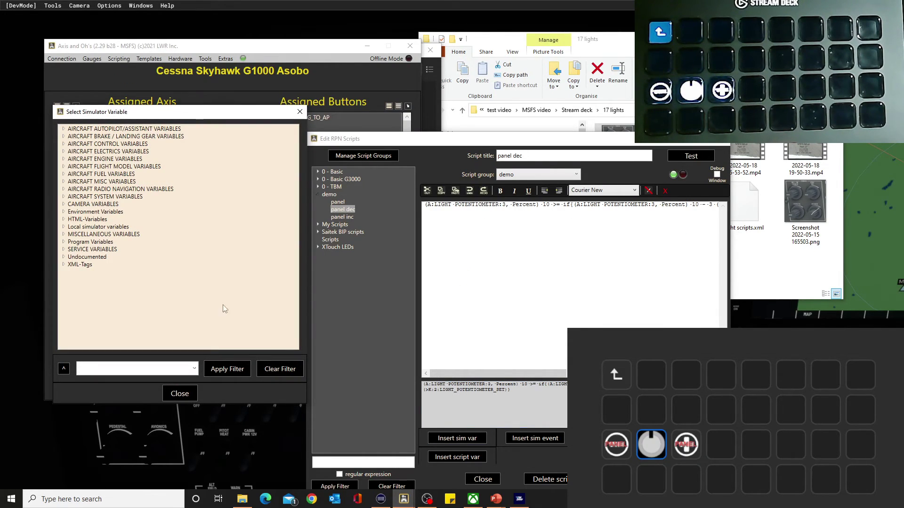
pyautogui.click(180, 382)
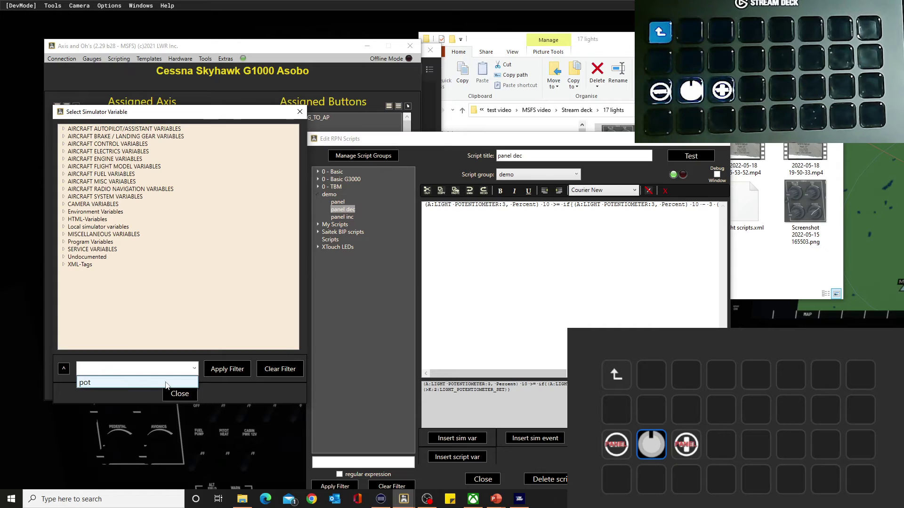
pyautogui.click(226, 369)
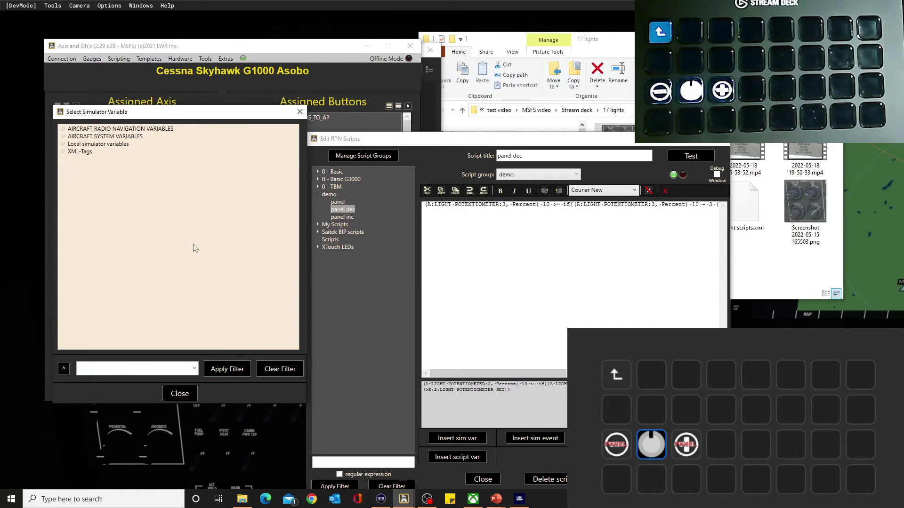
pyautogui.click(63, 136)
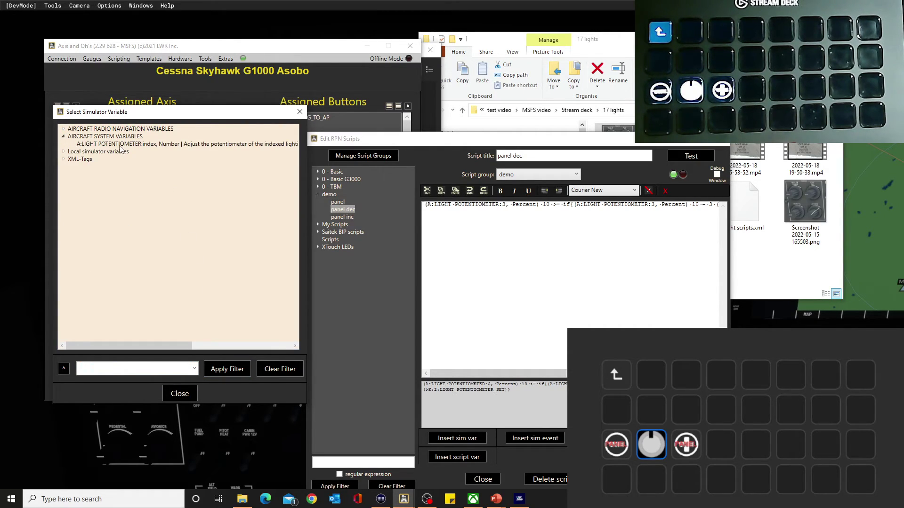
pyautogui.click(121, 144)
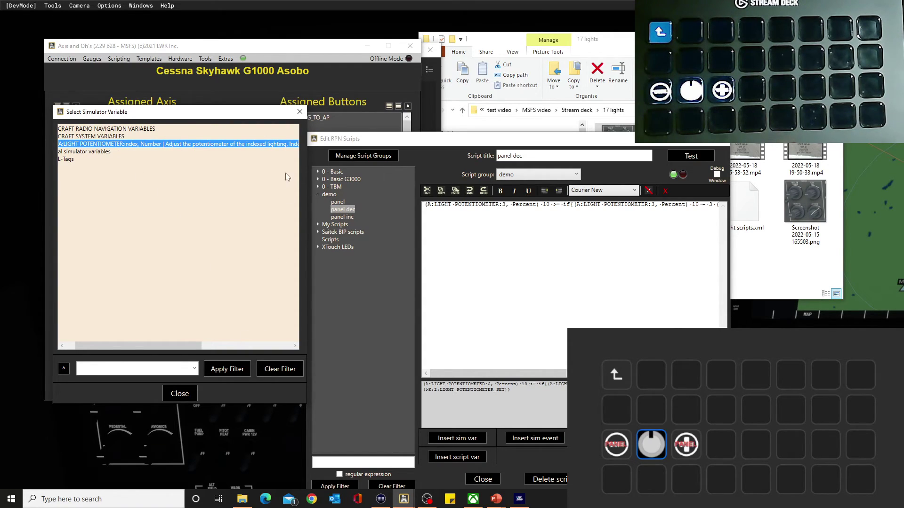
pyautogui.click(300, 113)
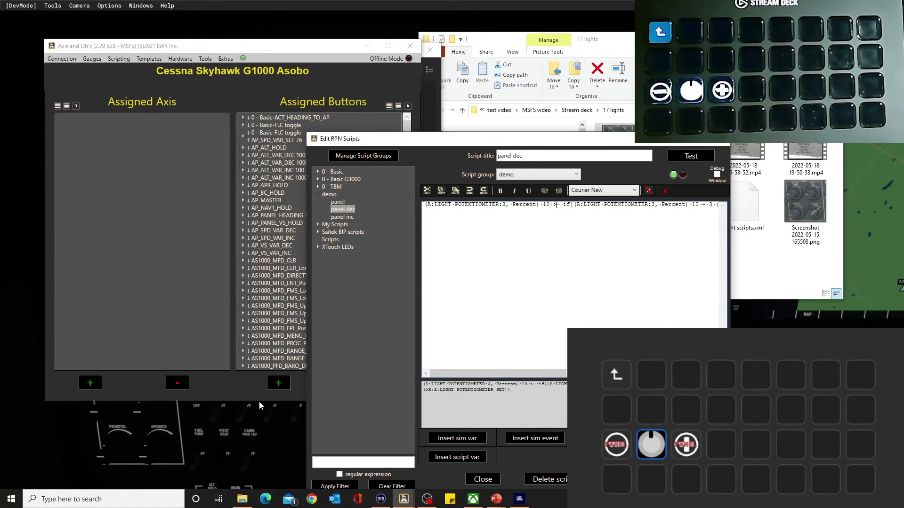
# Switch to Stream Deck, paste the variable as the SteamGauge's read variable and edit it to LIGHT POTENTIOMETER:3, percent
pyautogui.click(381, 498)
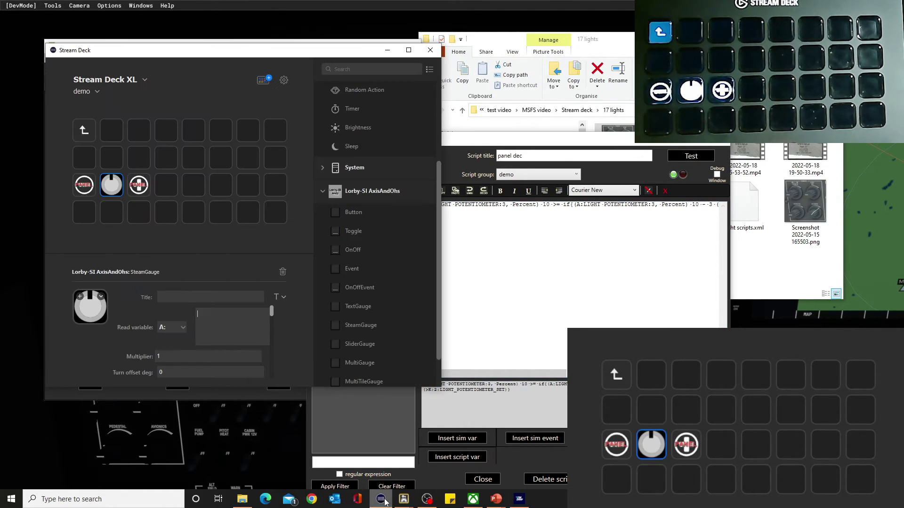
pyautogui.click(206, 320)
pyautogui.write('LIGHT POTENTIOMETER:3, Number')
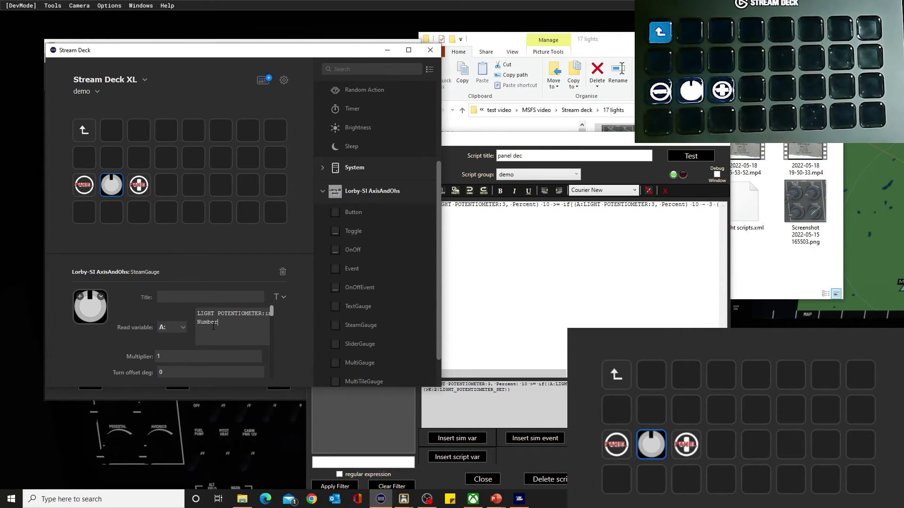
pyautogui.moveTo(217, 323); pyautogui.dragTo(195, 325)
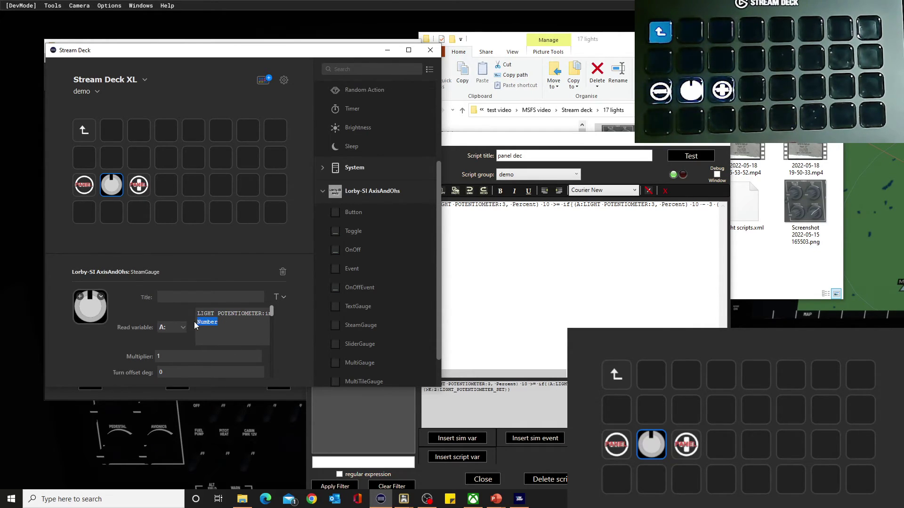
pyautogui.press('BackSpace')
pyautogui.press('BackSpace')
pyautogui.write('e')
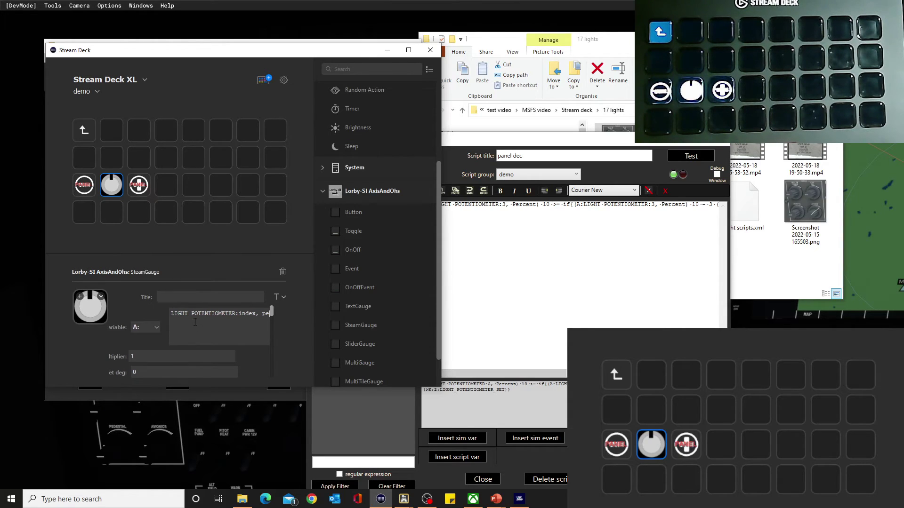
pyautogui.write('rc')
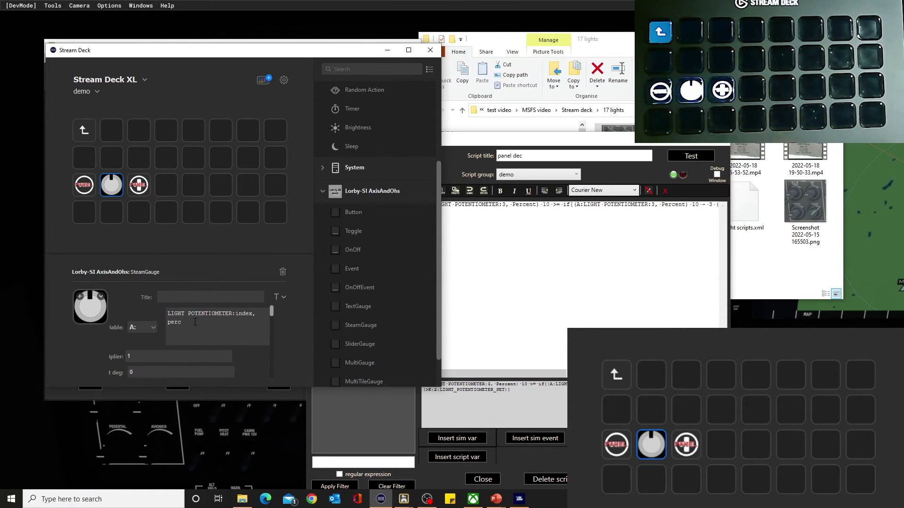
pyautogui.write('ent')
pyautogui.moveTo(235, 314); pyautogui.dragTo(252, 316)
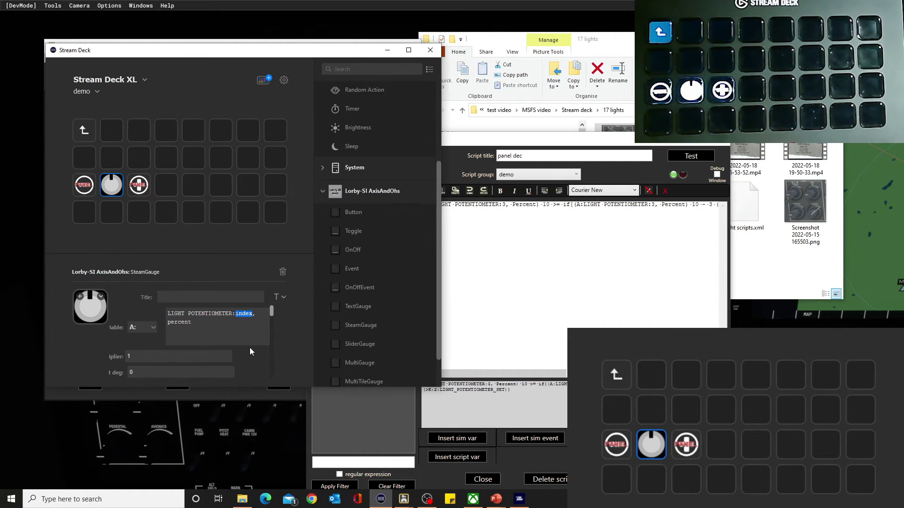
pyautogui.write('3')
# Copy the SteamGauge's complete read variable text and submit the gauge's changes
pyautogui.moveTo(166, 313); pyautogui.dragTo(272, 320)
pyautogui.hotkey('ctrl', 'c')
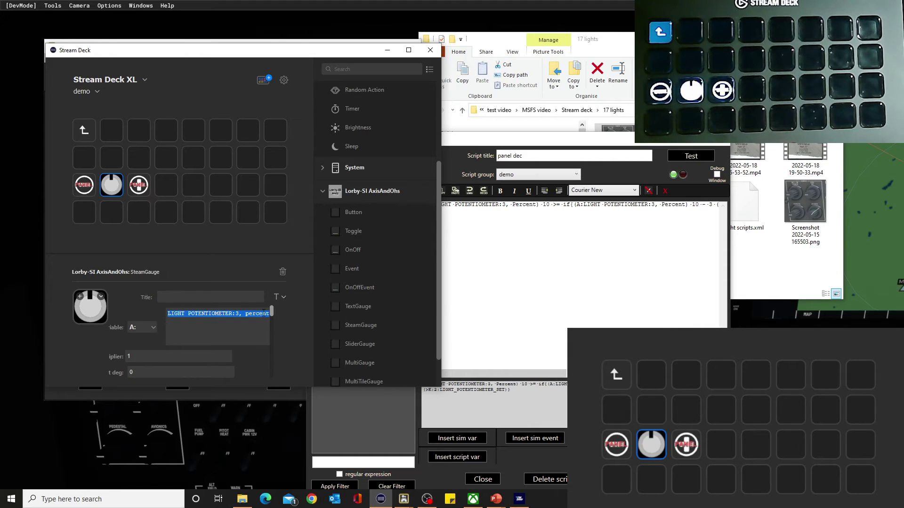
pyautogui.moveTo(273, 312); pyautogui.dragTo(272, 374)
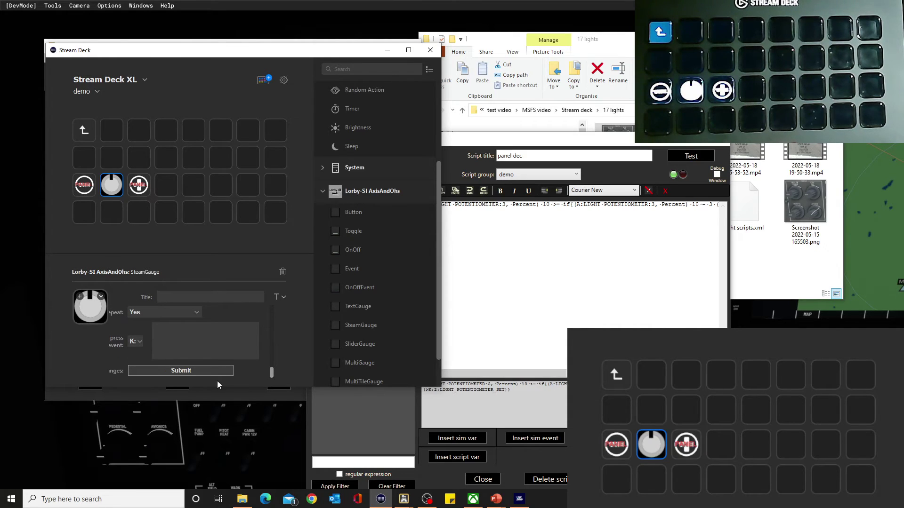
pyautogui.click(205, 371)
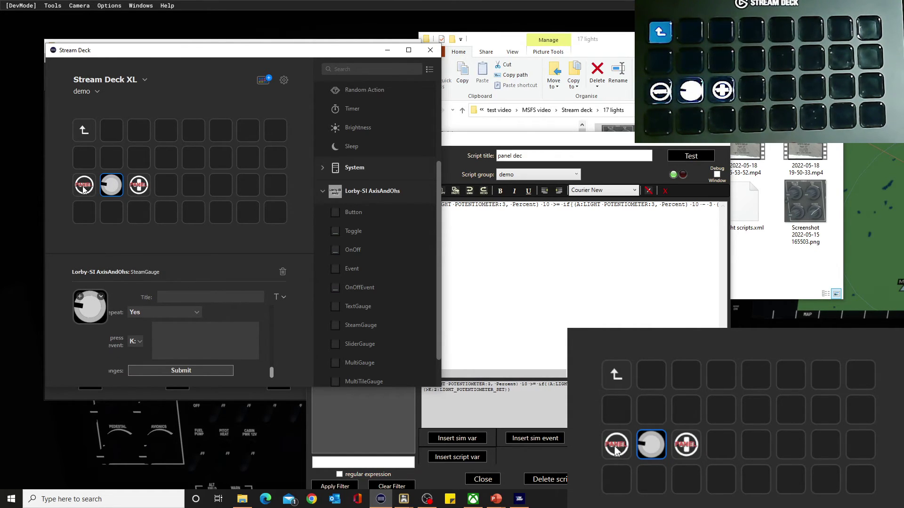
# Paste the copied read variable into the SteamGauge's text variable and submit the changes
pyautogui.click(109, 188)
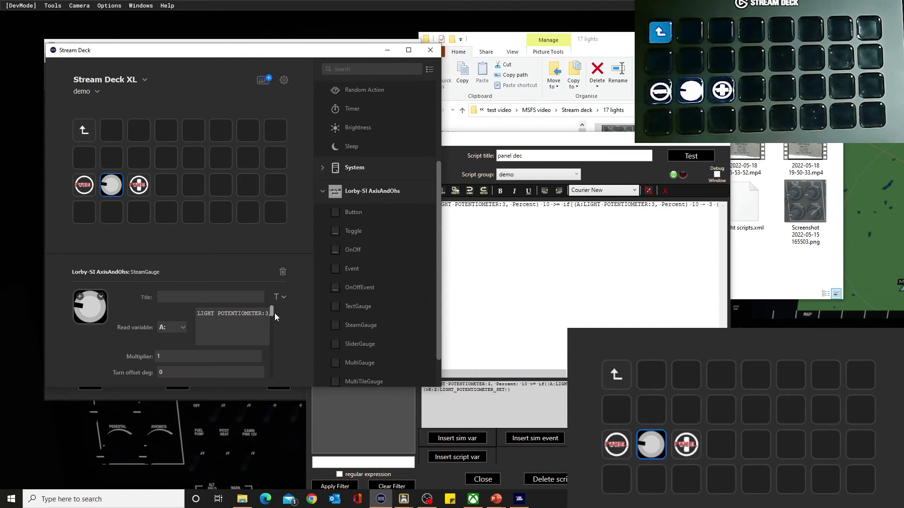
pyautogui.moveTo(272, 312); pyautogui.dragTo(276, 325)
pyautogui.click(209, 323)
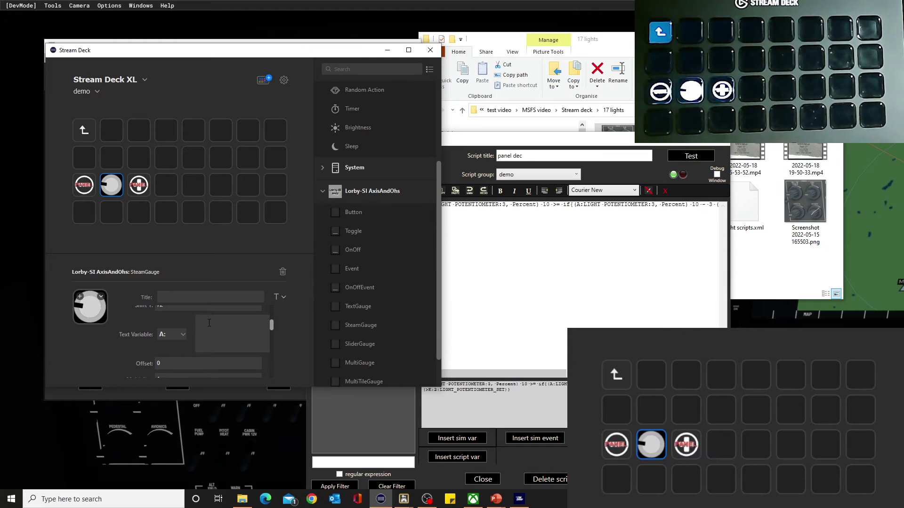
pyautogui.hotkey('ctrl', 'v')
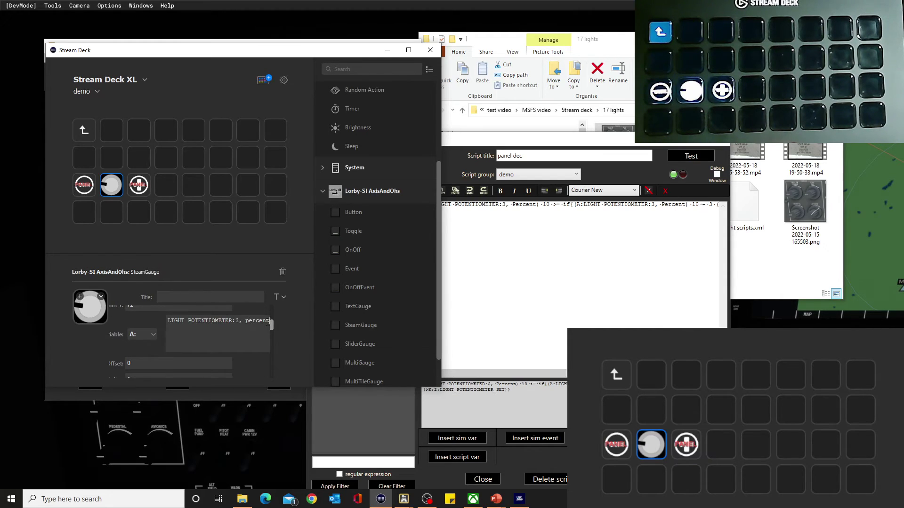
pyautogui.moveTo(271, 325); pyautogui.dragTo(275, 378)
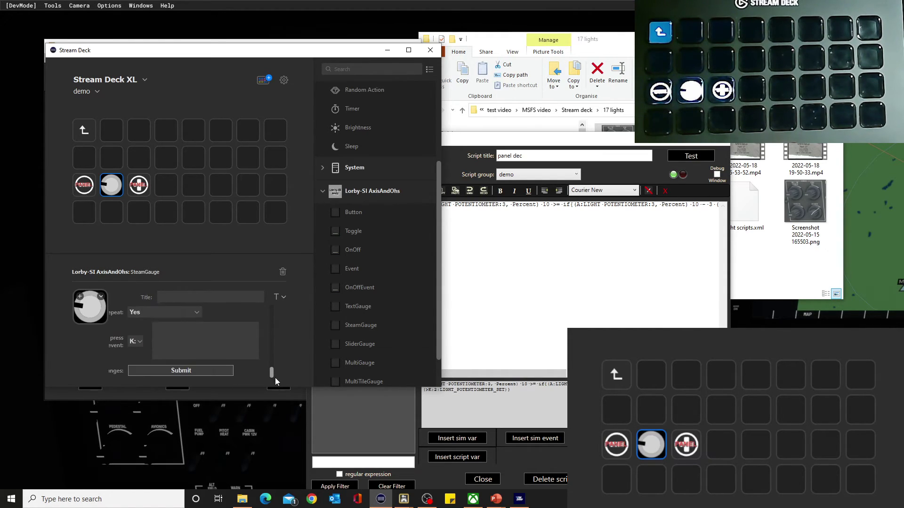
pyautogui.click(200, 369)
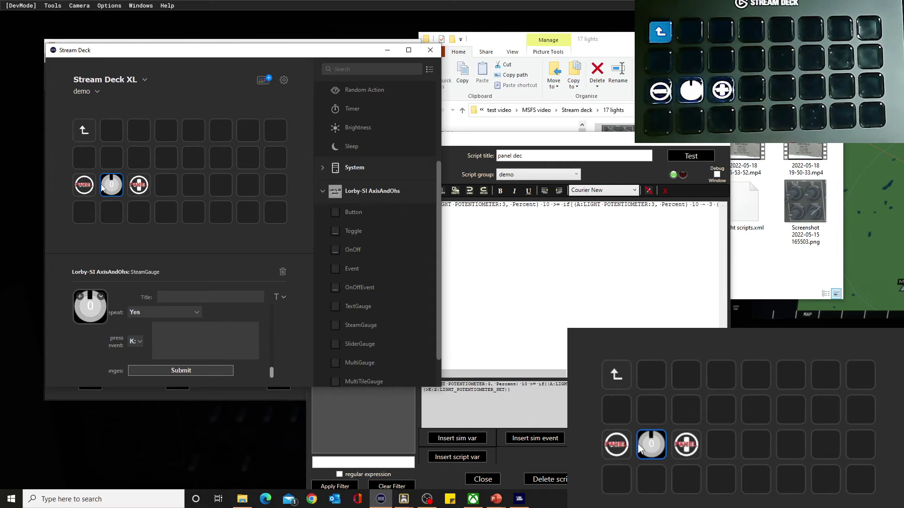
# Compare the cockpit's dimming knobs in the simulator with the SteamGauge key, and return to the gauge's settings in Stream Deck
pyautogui.click(139, 450)
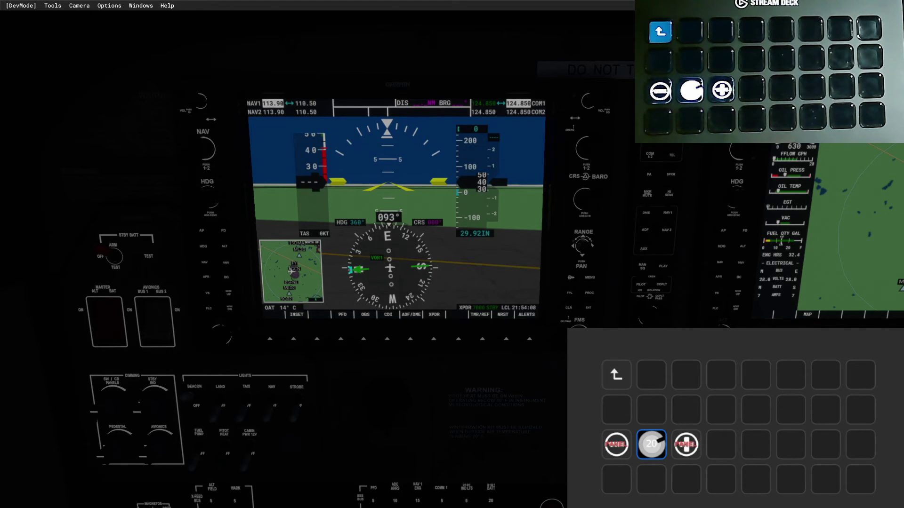
pyautogui.hotkey('alt', 'Tab')
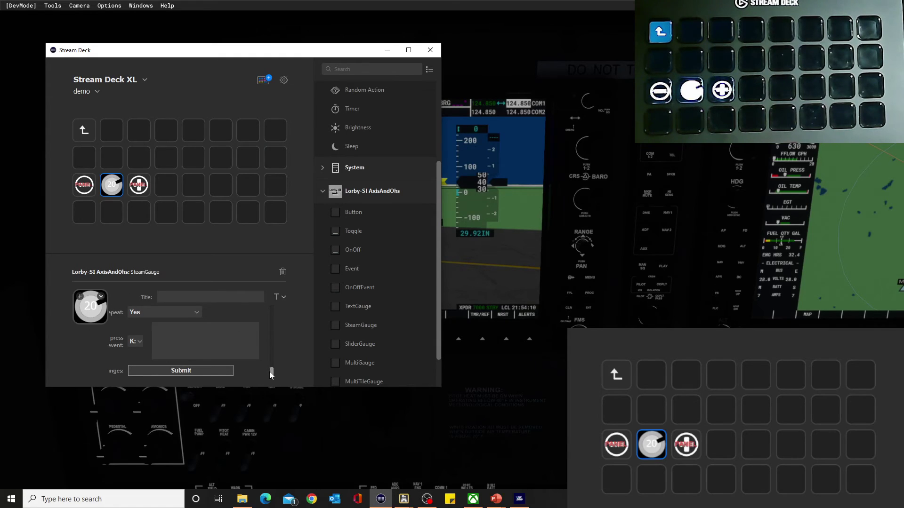
pyautogui.moveTo(271, 372); pyautogui.dragTo(261, 300)
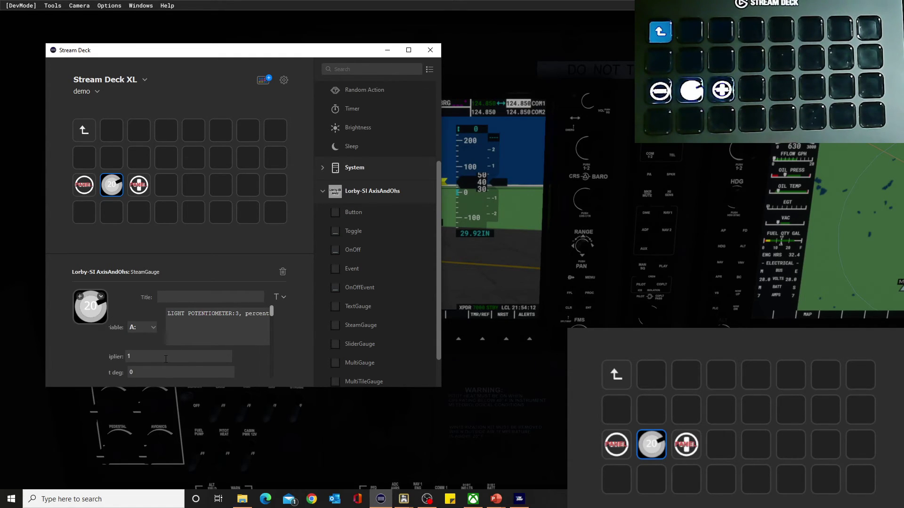
pyautogui.click(87, 184)
pyautogui.click(109, 185)
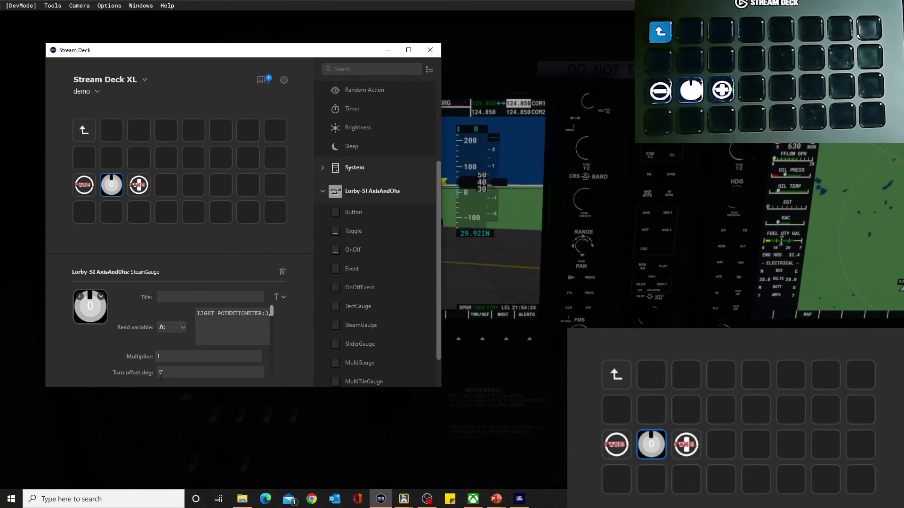
# Set the SteamGauge's turn offset to 90 degrees and submit the changes
pyautogui.scroll(-3, 166, 373)
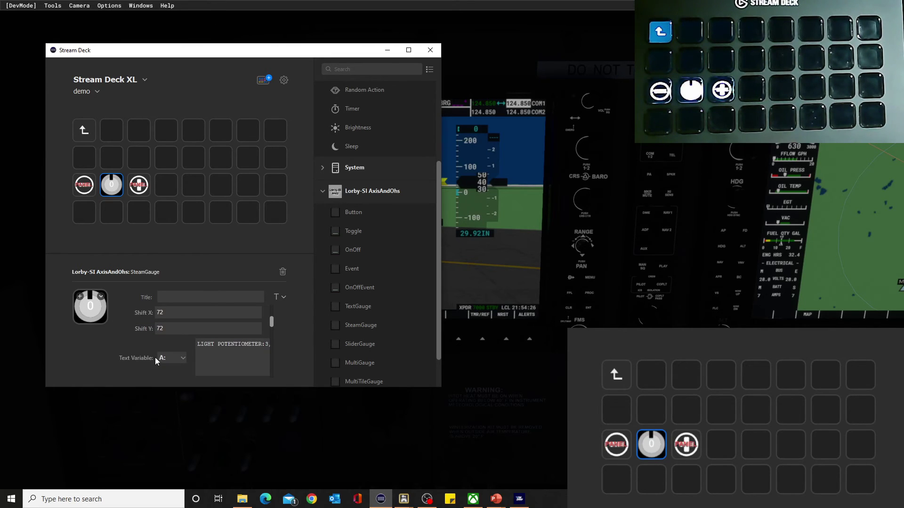
pyautogui.scroll(3, 270, 323)
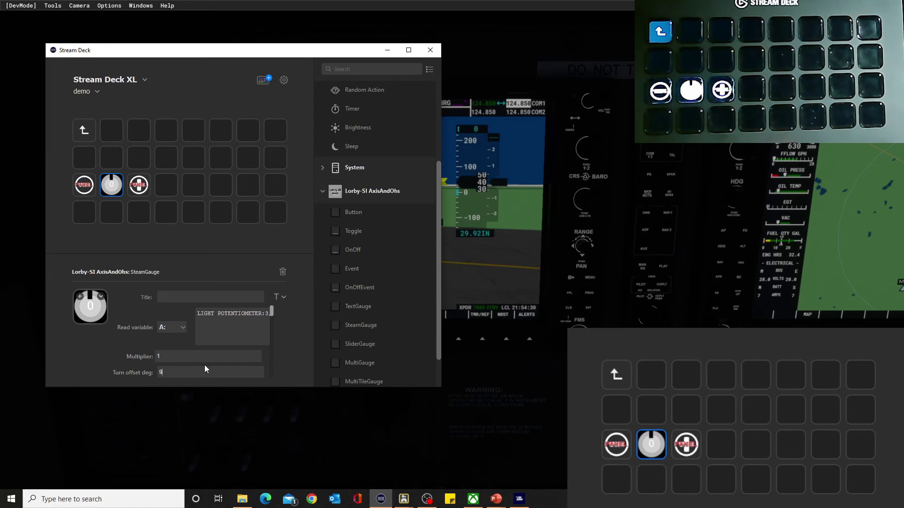
pyautogui.write('0')
pyautogui.moveTo(272, 311); pyautogui.dragTo(274, 382)
pyautogui.click(242, 374)
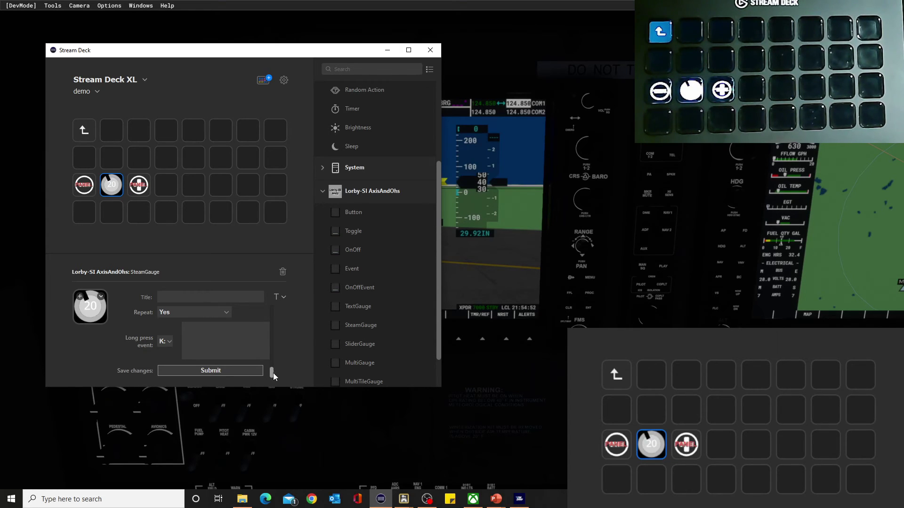
# Consult the Multiplier slide in the presentation, return to Stream Deck, and set and submit a SteamGauge multiplier of 0.021
pyautogui.moveTo(272, 372); pyautogui.dragTo(273, 304)
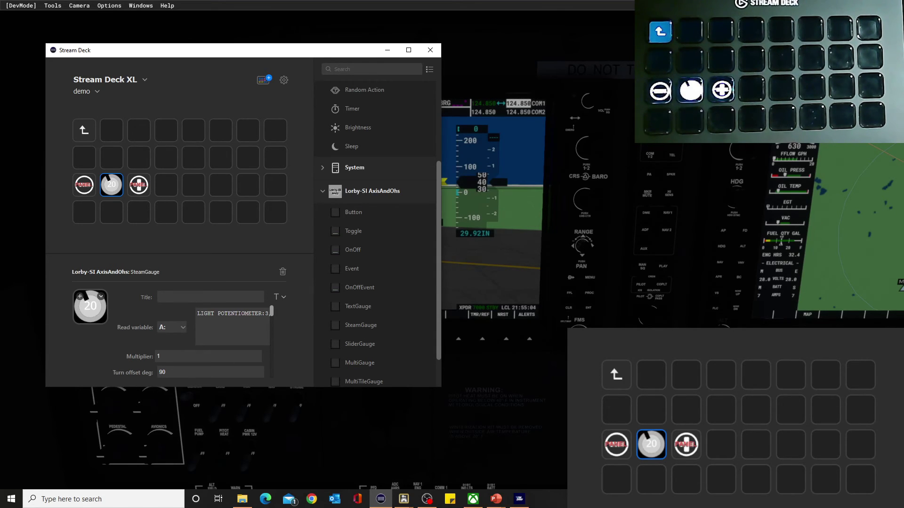
pyautogui.hotkey('alt', 'Tab')
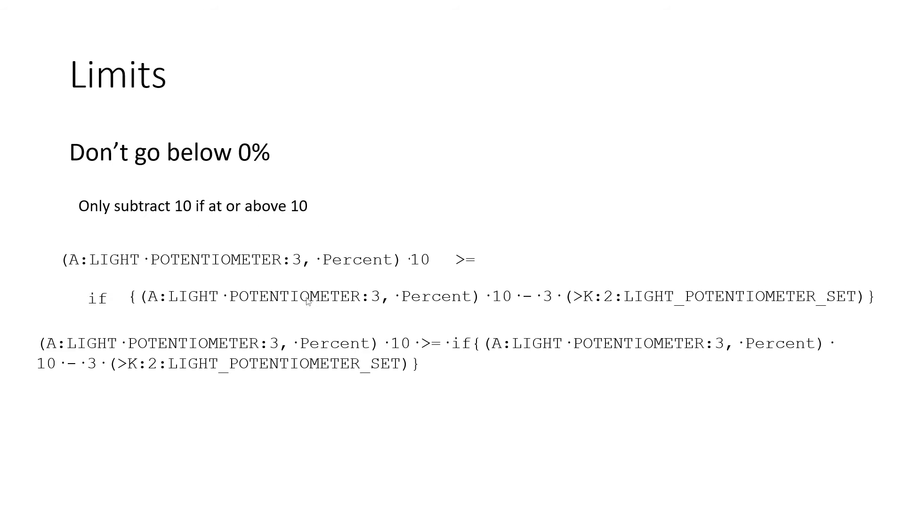
pyautogui.click(302, 161)
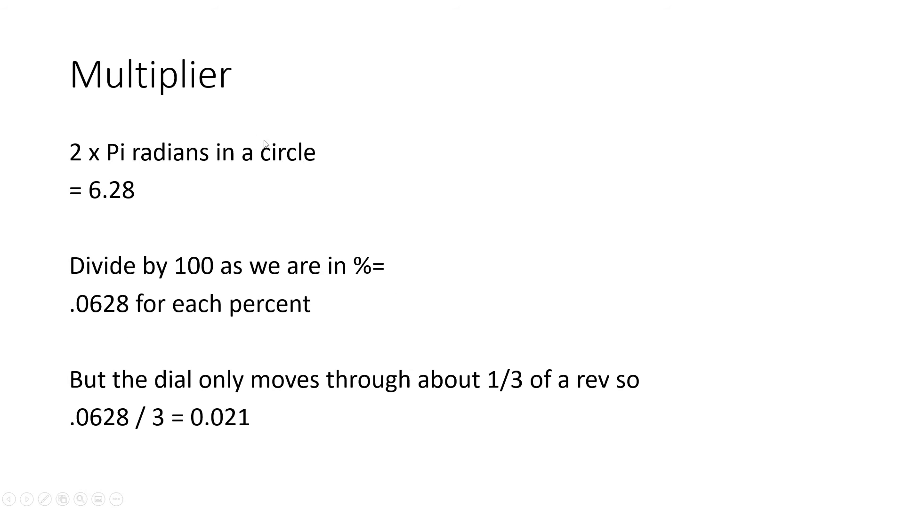
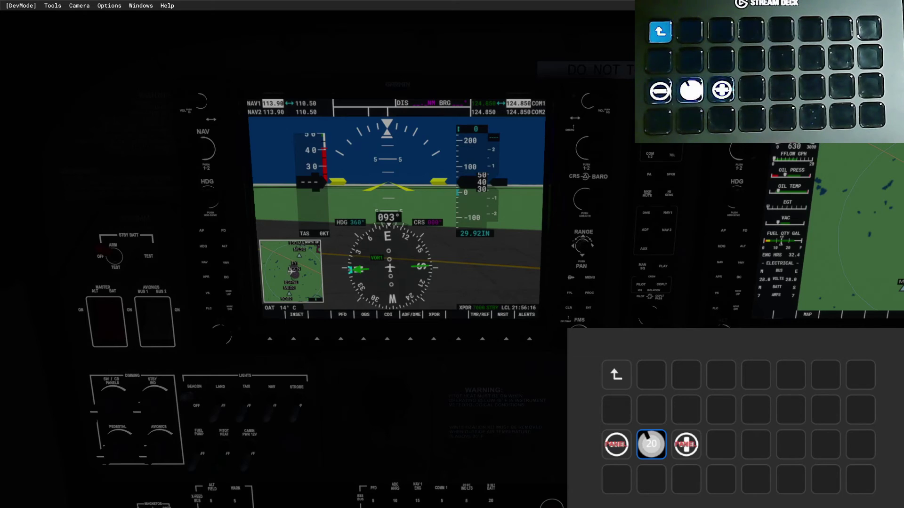
pyautogui.hotkey('alt', 'Tab')
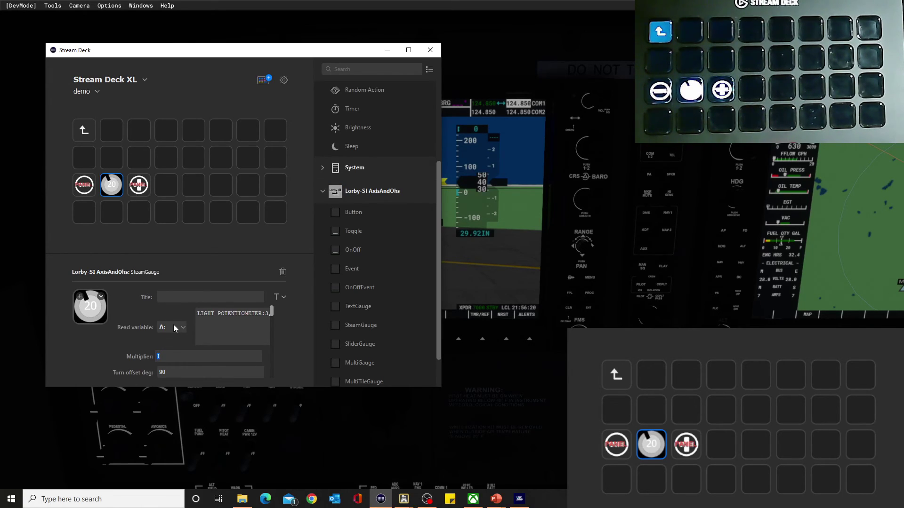
pyautogui.write('0.021')
pyautogui.moveTo(272, 311); pyautogui.dragTo(270, 377)
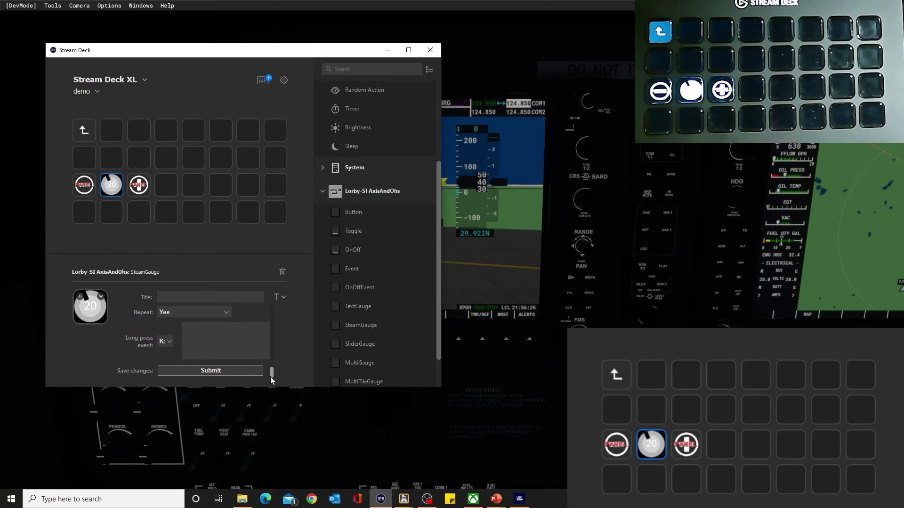
pyautogui.click(235, 371)
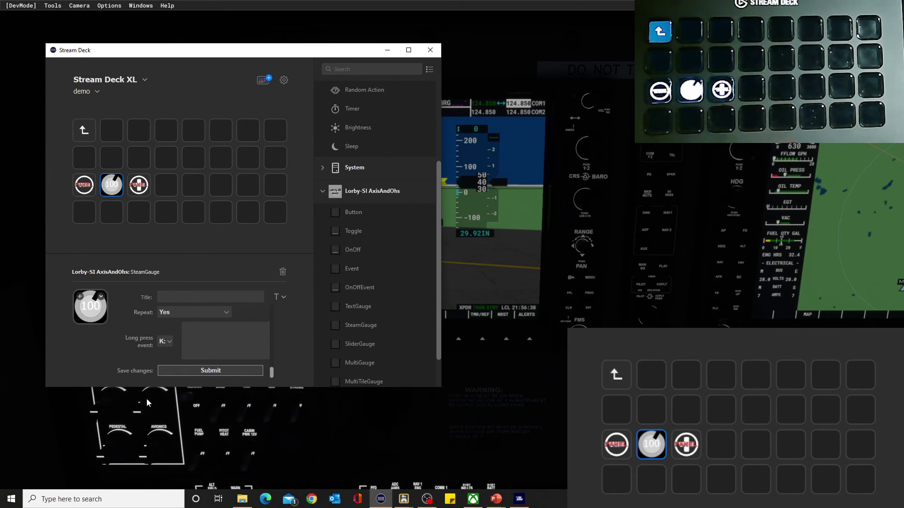
# Turn the cockpit's panel dimming knob down and back up in the simulator to test the SteamGauge's rotation, and return to Stream Deck
pyautogui.click(120, 408)
pyautogui.scroll(-7, 117, 411)
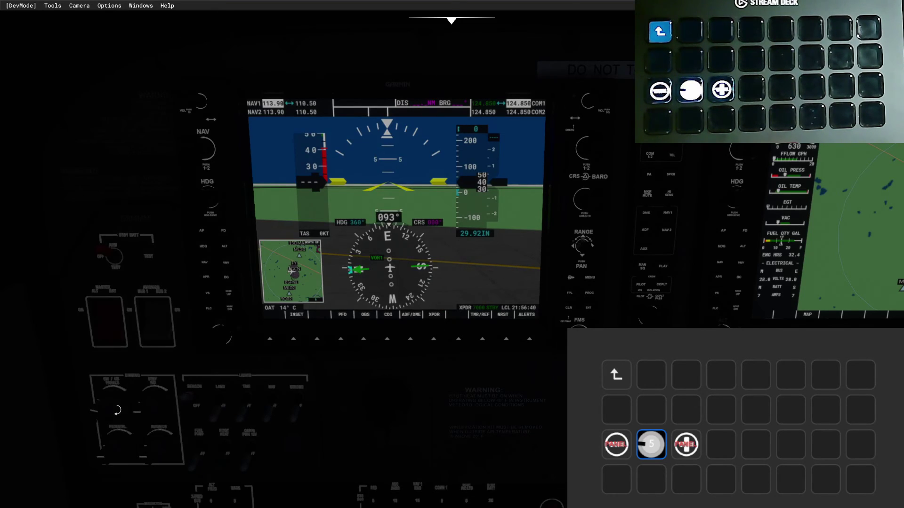
pyautogui.scroll(7, 117, 410)
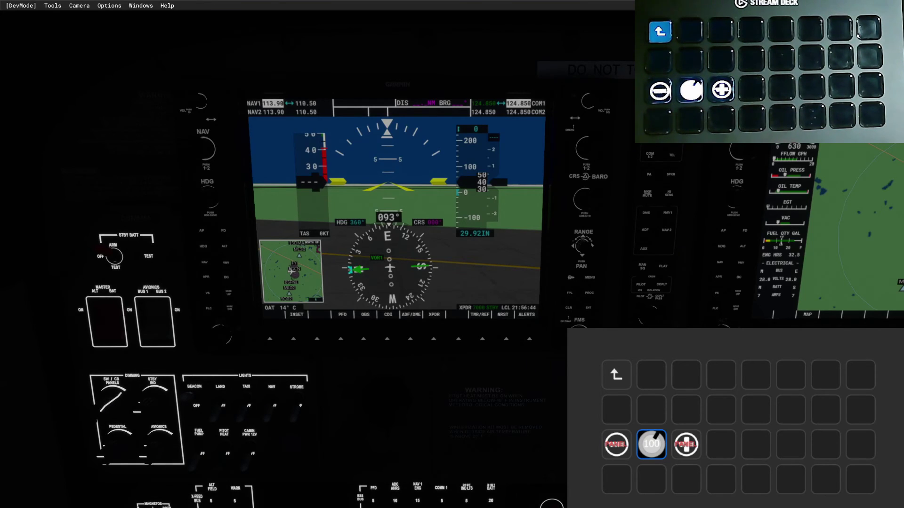
pyautogui.hotkey('alt', 'Tab')
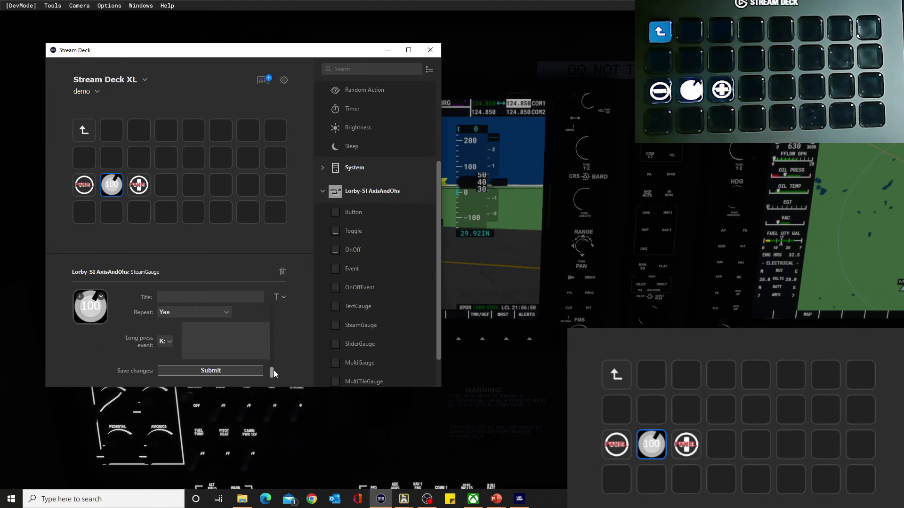
# Set the SteamGauge's read variable multiplier to 0.025 and submit the changes
pyautogui.moveTo(271, 374); pyautogui.dragTo(273, 306)
pyautogui.click(173, 355)
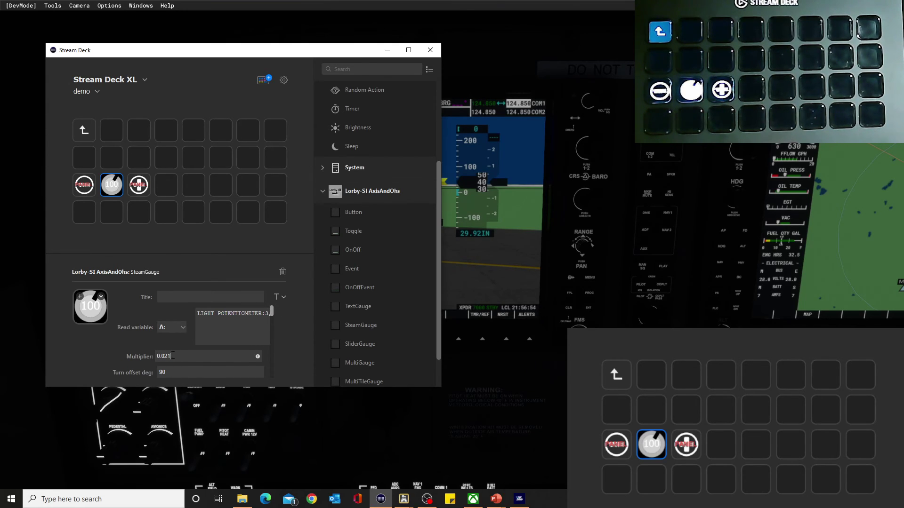
pyautogui.write('5')
pyautogui.moveTo(272, 312); pyautogui.dragTo(267, 382)
pyautogui.click(235, 371)
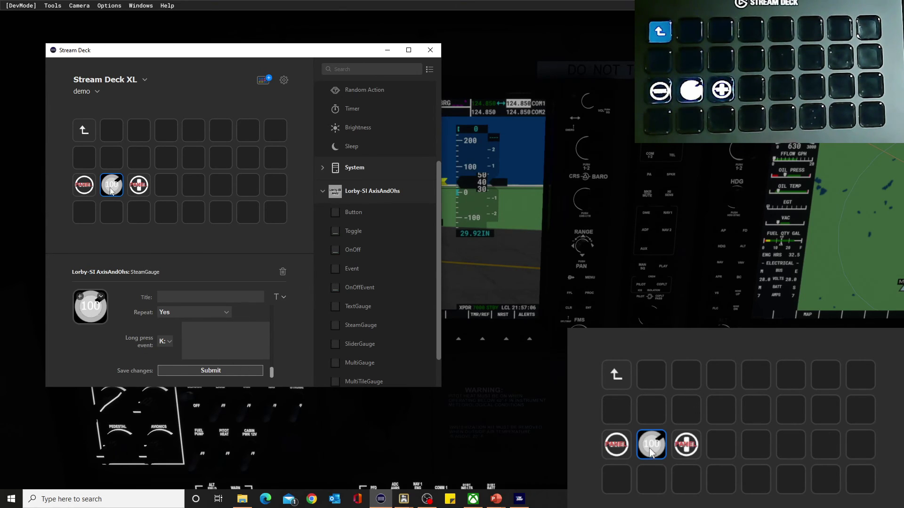
# Examine the SteamGauge's settings, including its button event types, send value, repeat option and long press event
pyautogui.moveTo(272, 372); pyautogui.dragTo(281, 312)
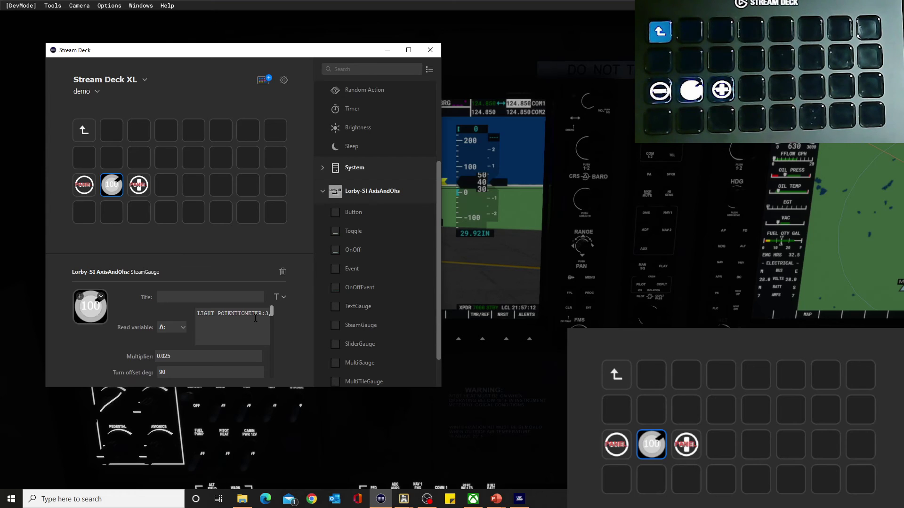
pyautogui.scroll(-1, 255, 325)
pyautogui.scroll(-4, 243, 342)
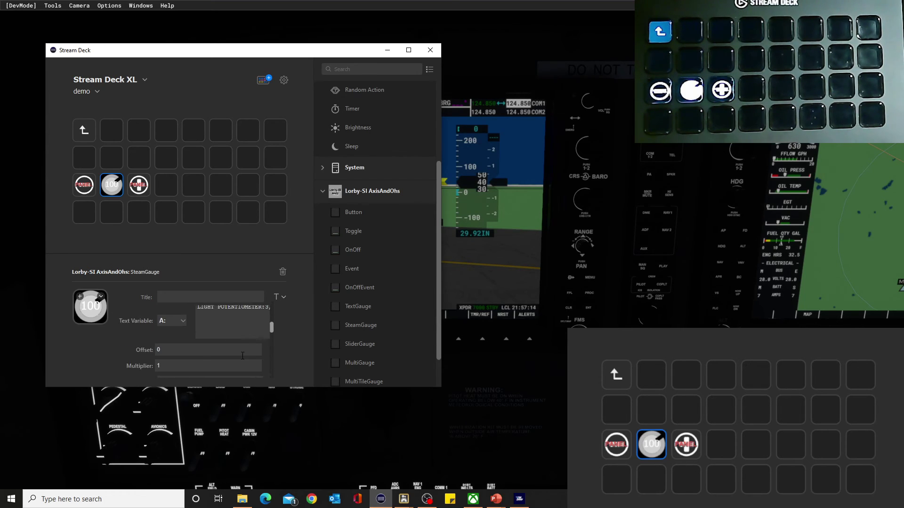
pyautogui.scroll(-6, 241, 356)
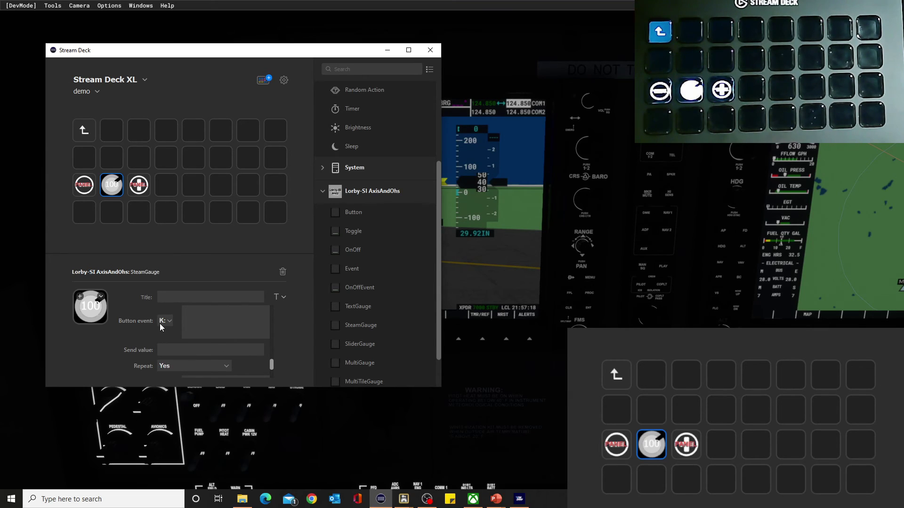
pyautogui.scroll(-2, 159, 323)
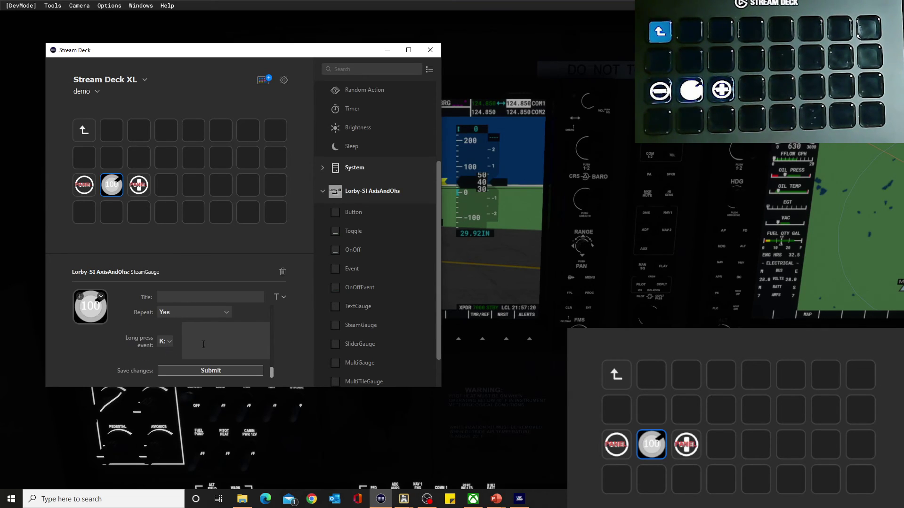
pyautogui.scroll(2, 233, 342)
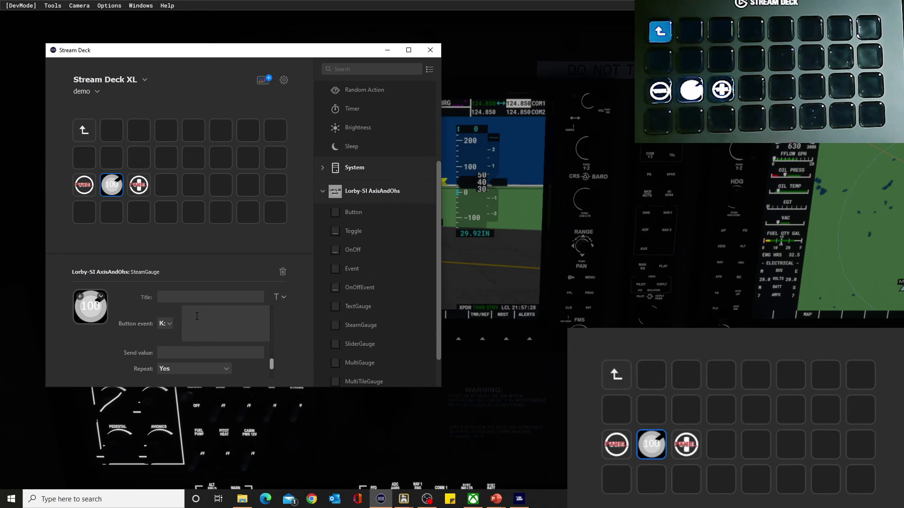
pyautogui.scroll(-1, 196, 316)
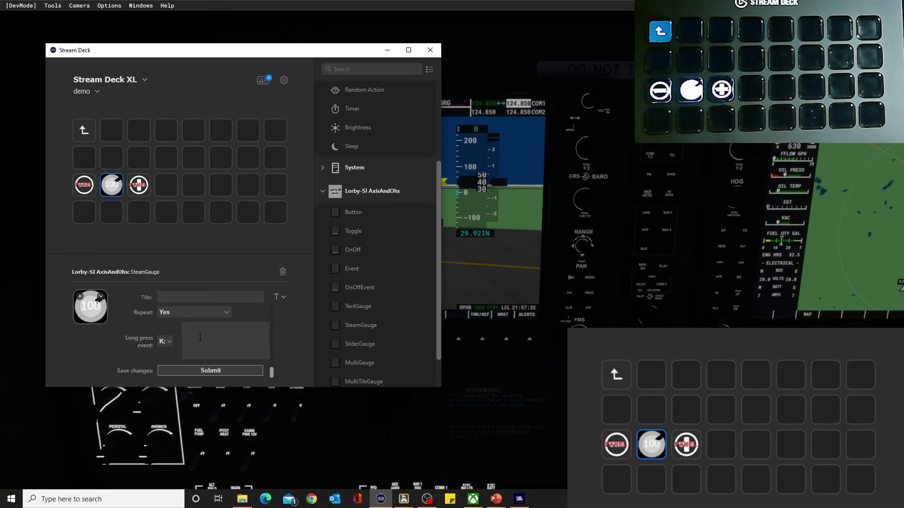
pyautogui.moveTo(268, 371); pyautogui.dragTo(173, 358)
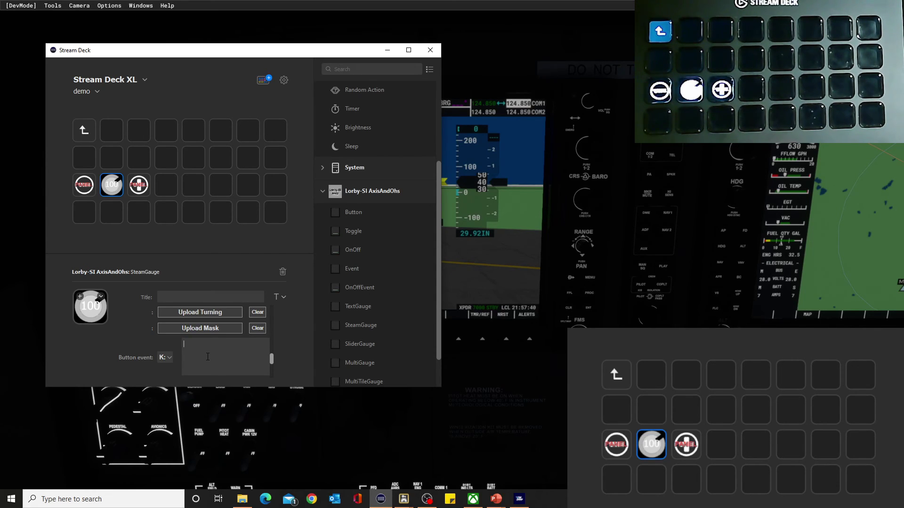
pyautogui.click(168, 357)
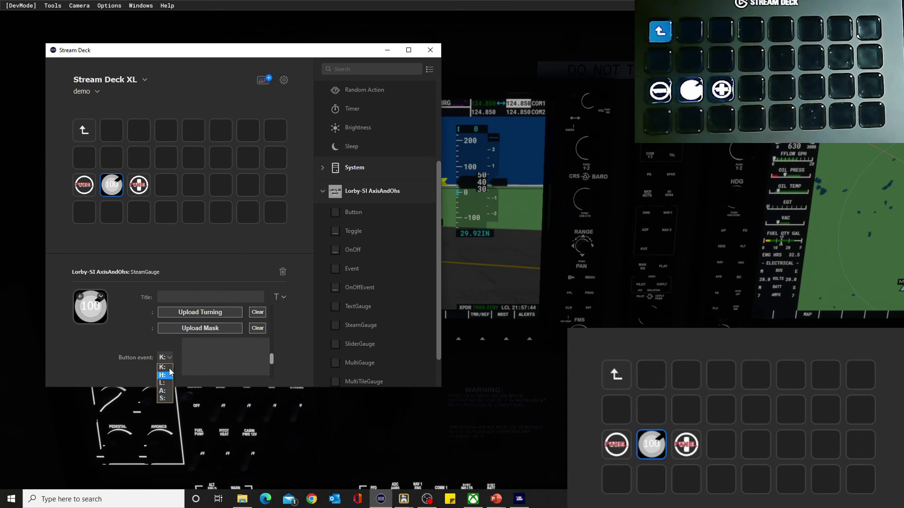
pyautogui.click(214, 359)
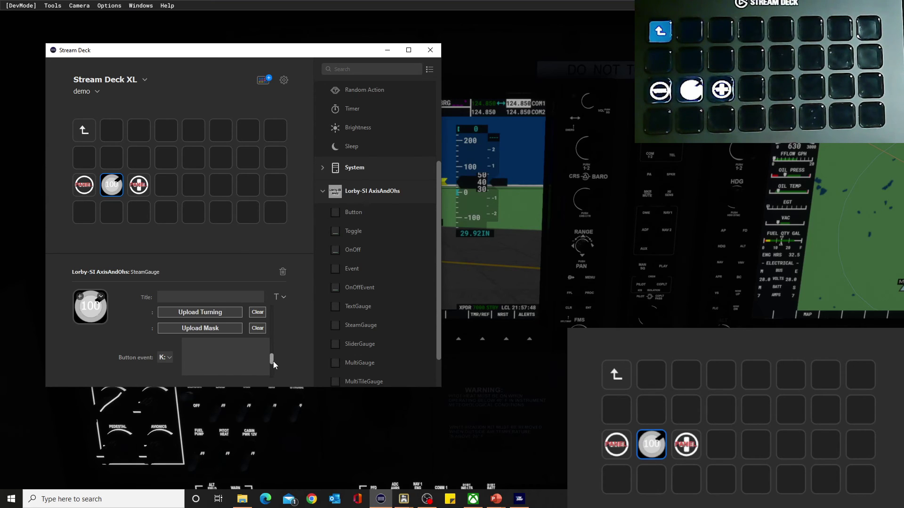
pyautogui.moveTo(273, 360); pyautogui.dragTo(273, 367)
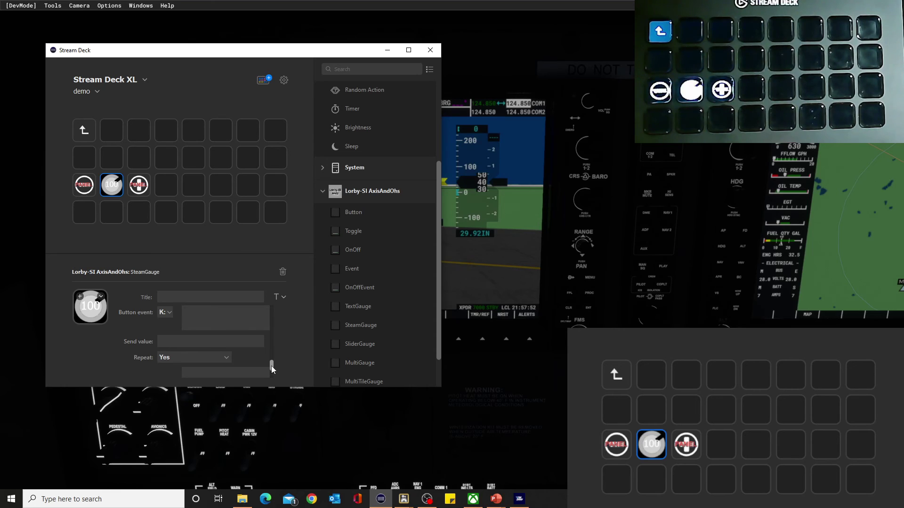
pyautogui.moveTo(271, 365); pyautogui.dragTo(273, 375)
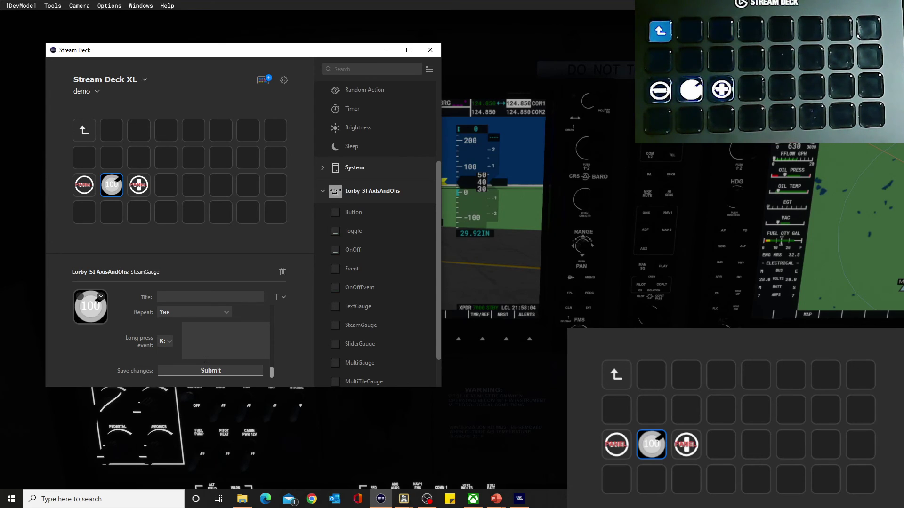
pyautogui.scroll(3, 203, 337)
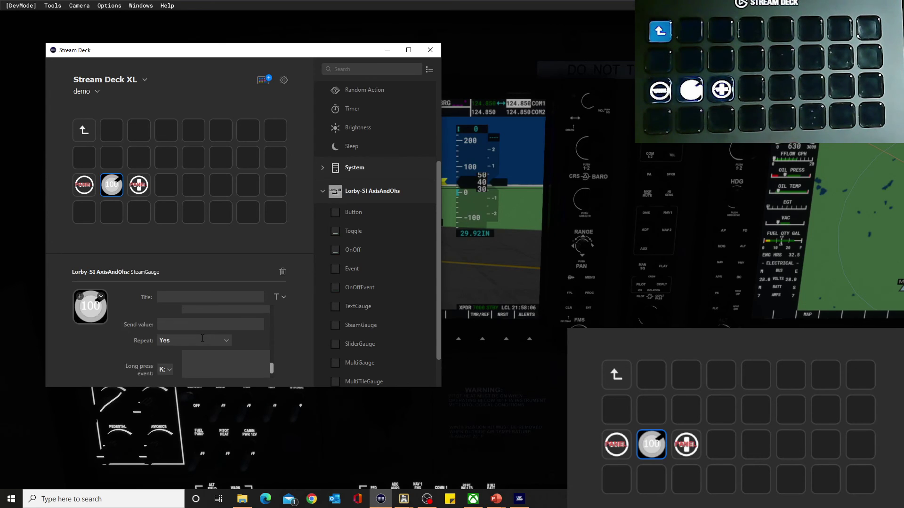
pyautogui.scroll(-3, 196, 361)
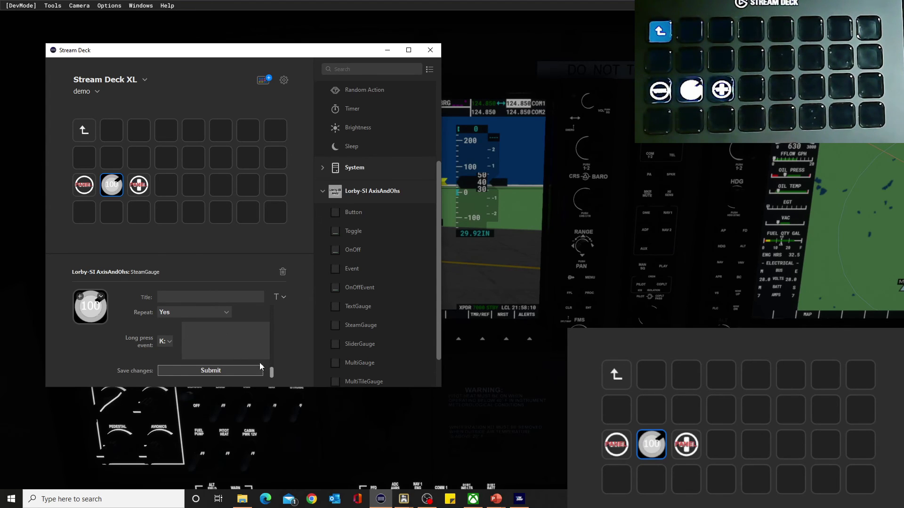
pyautogui.scroll(2, 238, 357)
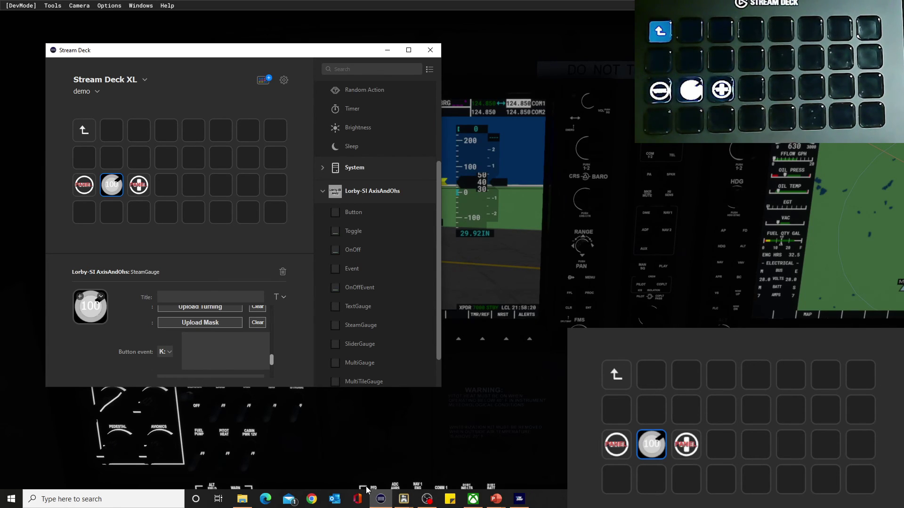
# Switch to the AxisAndOhs RPN script editor and save the "panel dec" script as a new script titled "panel temp" in the demo group
pyautogui.click(404, 500)
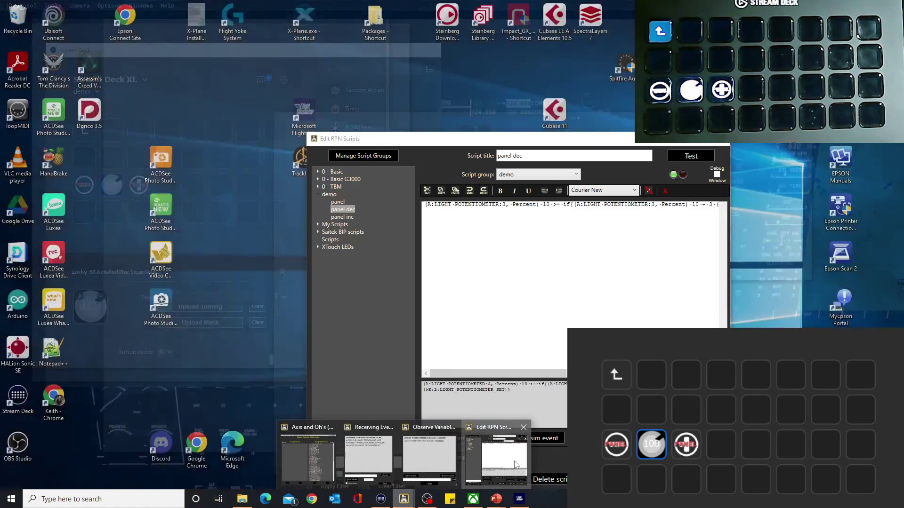
pyautogui.click(519, 464)
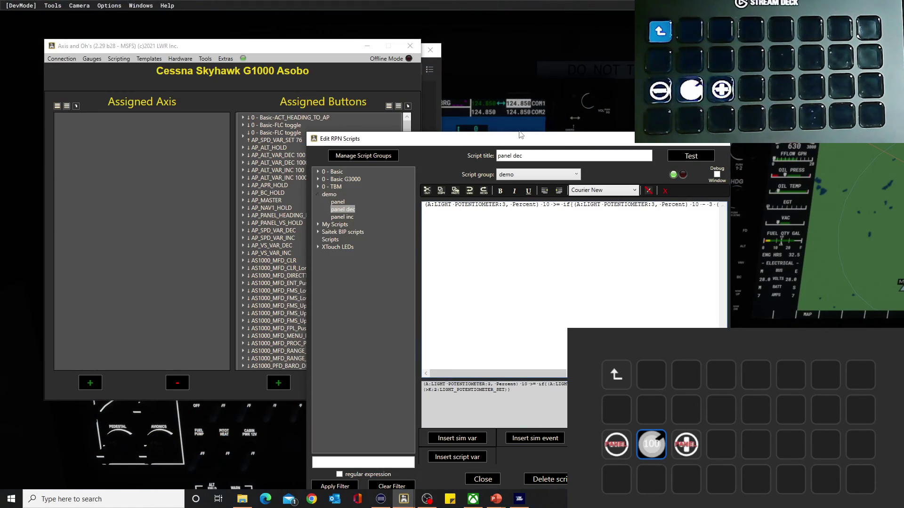
pyautogui.moveTo(520, 137); pyautogui.dragTo(331, 111)
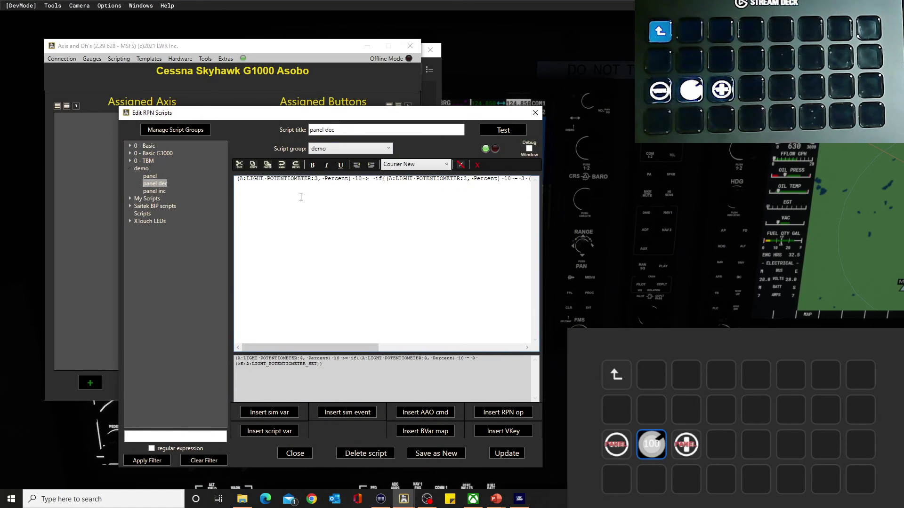
pyautogui.doubleClick(338, 131)
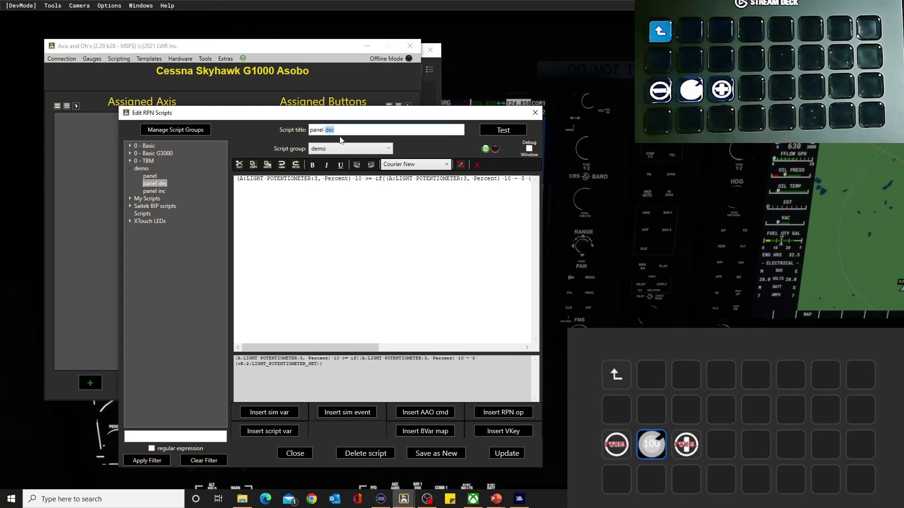
pyautogui.write('temp')
pyautogui.click(444, 455)
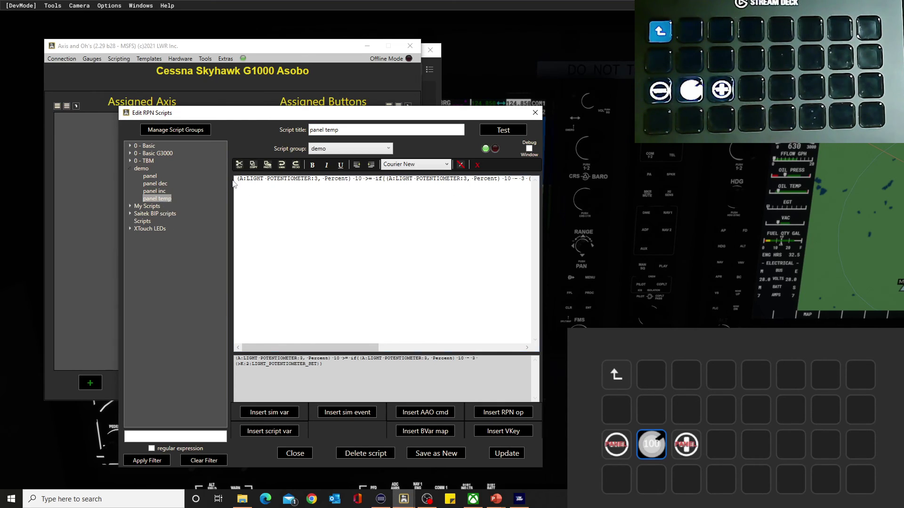
# Delete all the copied code from the "panel temp" script
pyautogui.moveTo(238, 179); pyautogui.dragTo(532, 183)
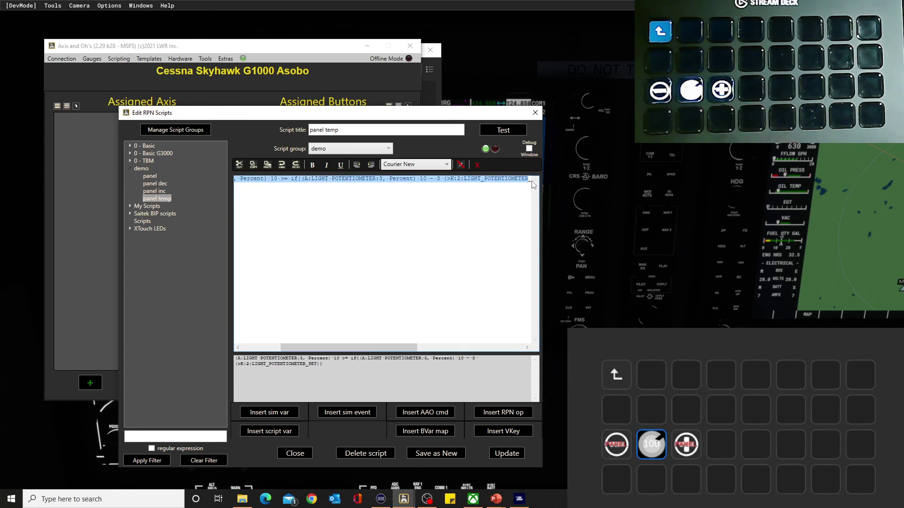
pyautogui.press('Delete')
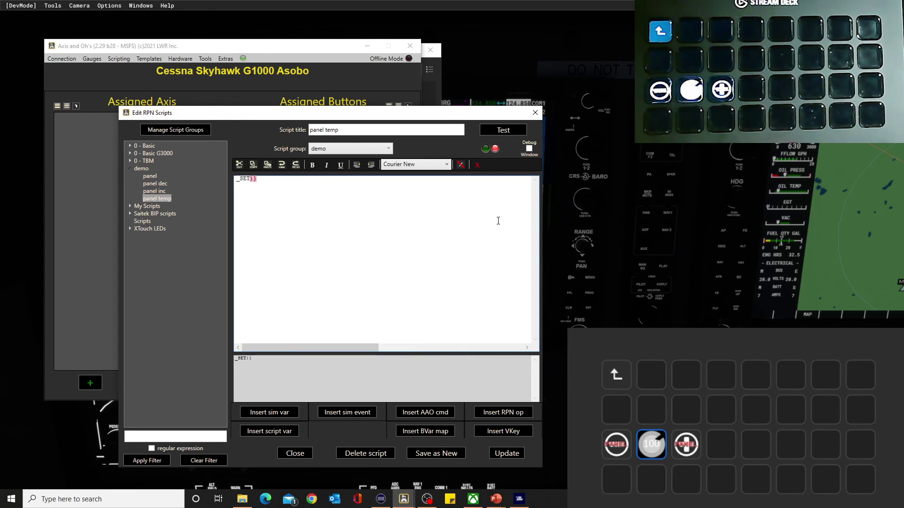
pyautogui.moveTo(258, 180); pyautogui.dragTo(235, 180)
pyautogui.press('Delete')
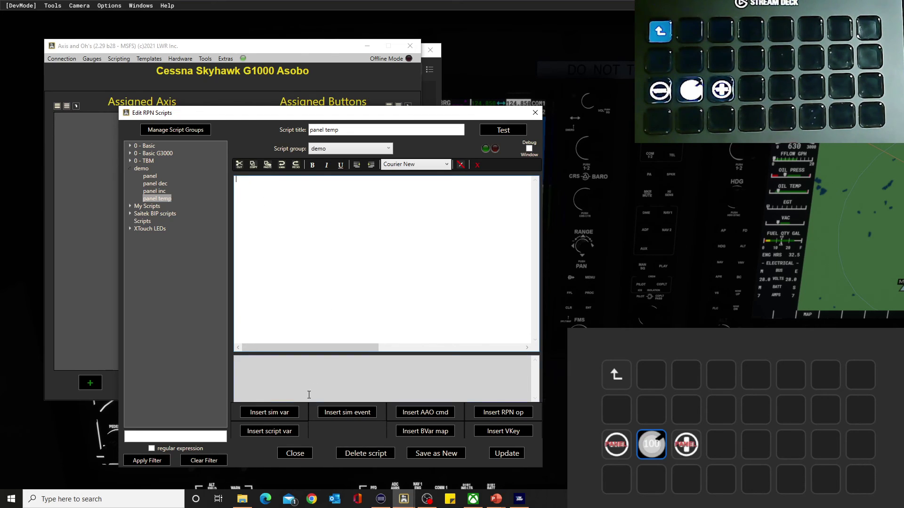
# Filter the simulator events by POT and insert LIGHT_POTENTIOMETER_SET from the aircraft electrical events into the script
pyautogui.click(337, 416)
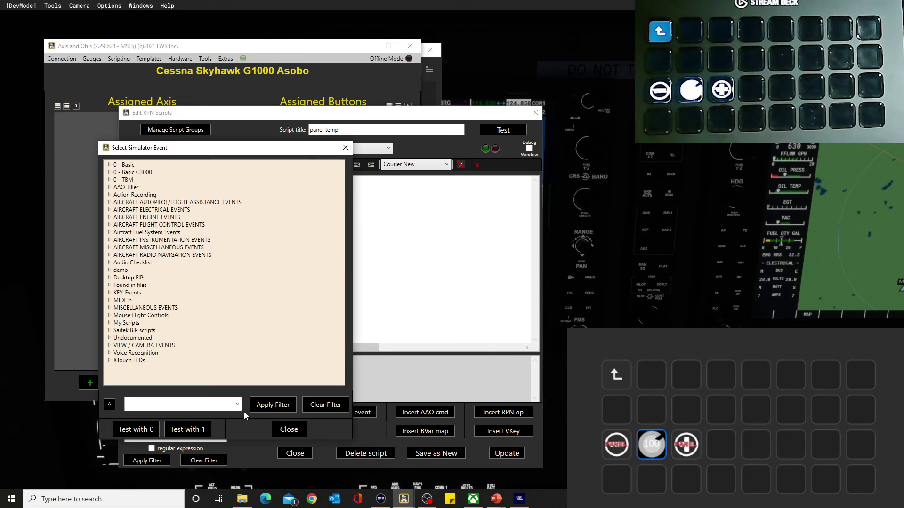
pyautogui.click(237, 408)
pyautogui.click(236, 418)
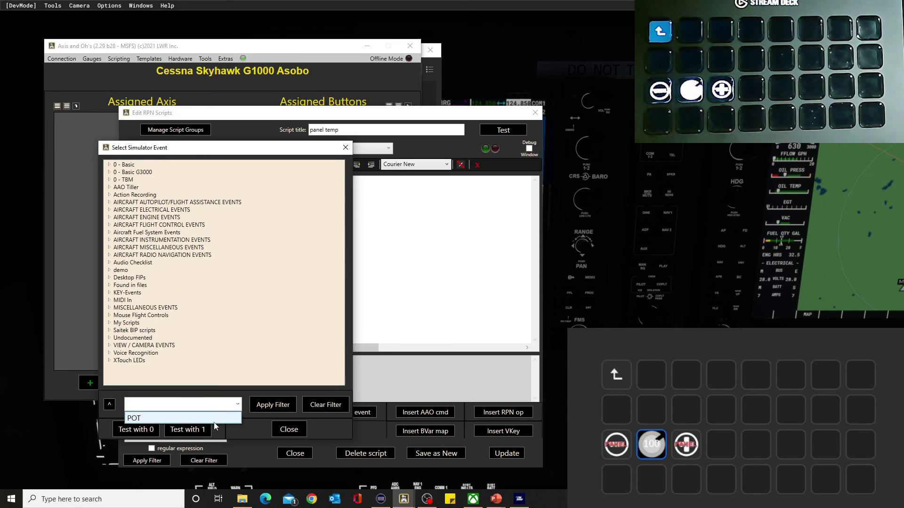
pyautogui.click(273, 405)
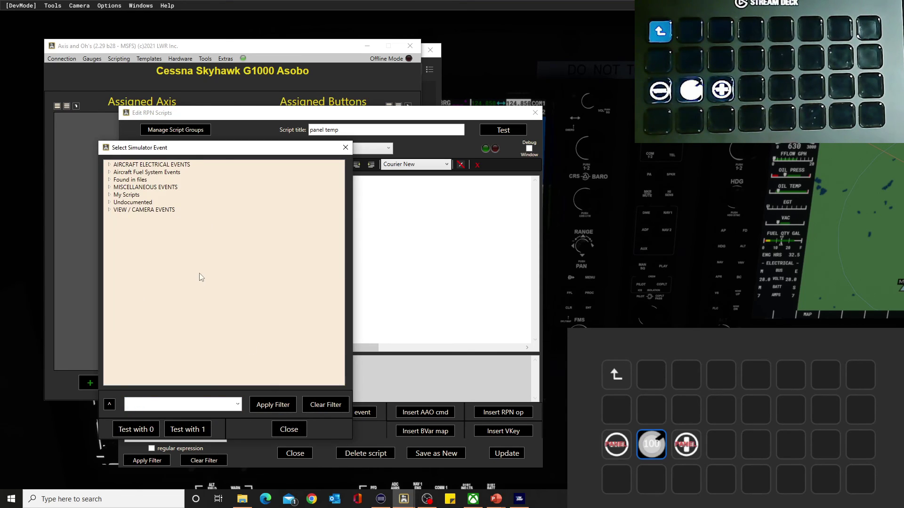
pyautogui.click(110, 164)
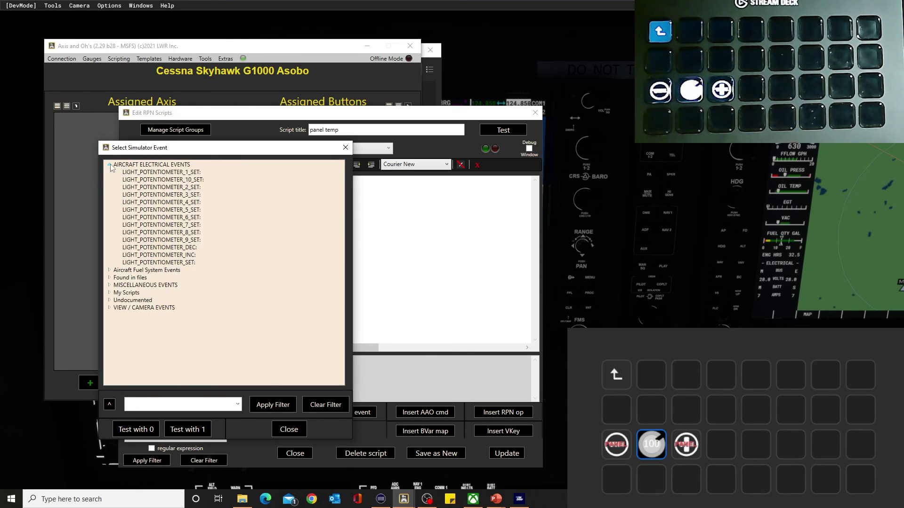
pyautogui.click(174, 263)
pyautogui.doubleClick(173, 263)
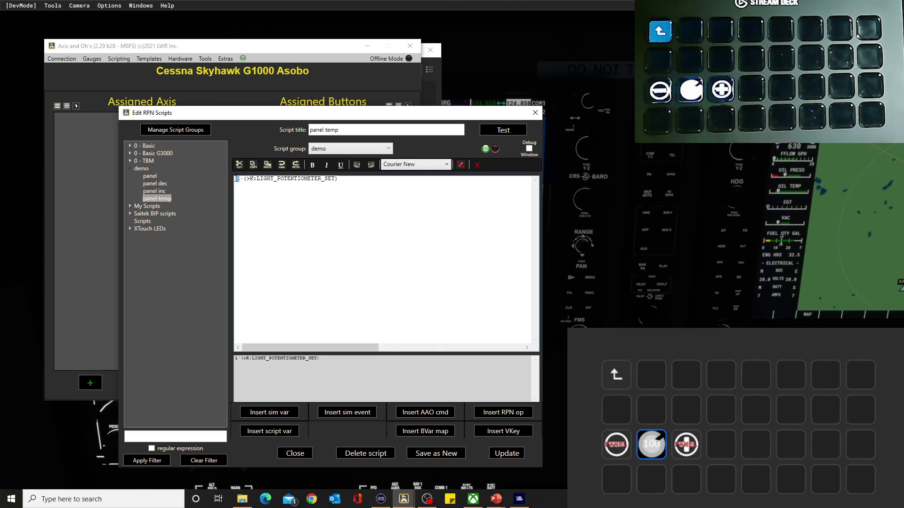
# Edit the inserted event's parameters so the script reads 100 3 (>K:2:LIGHT_POTENTIOMETER_SET)
pyautogui.write('3')
pyautogui.write('100')
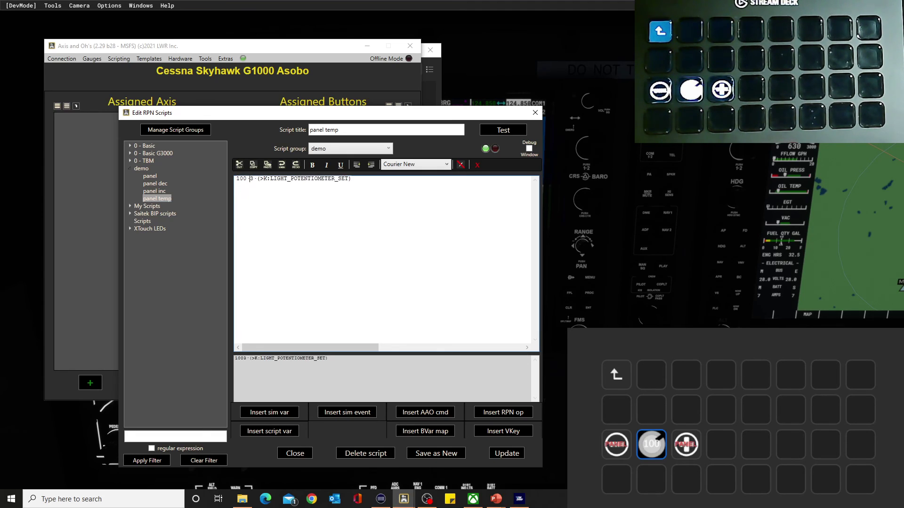
pyautogui.click(270, 181)
pyautogui.write('2')
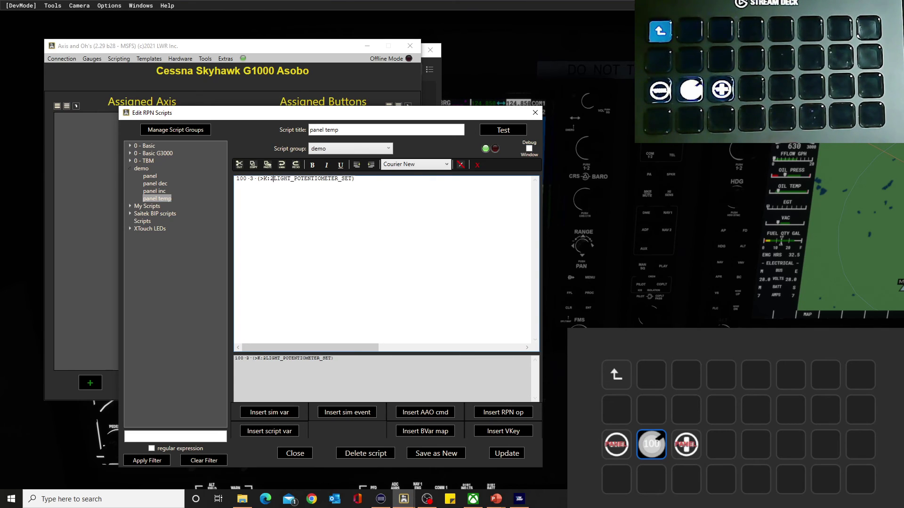
pyautogui.write(':')
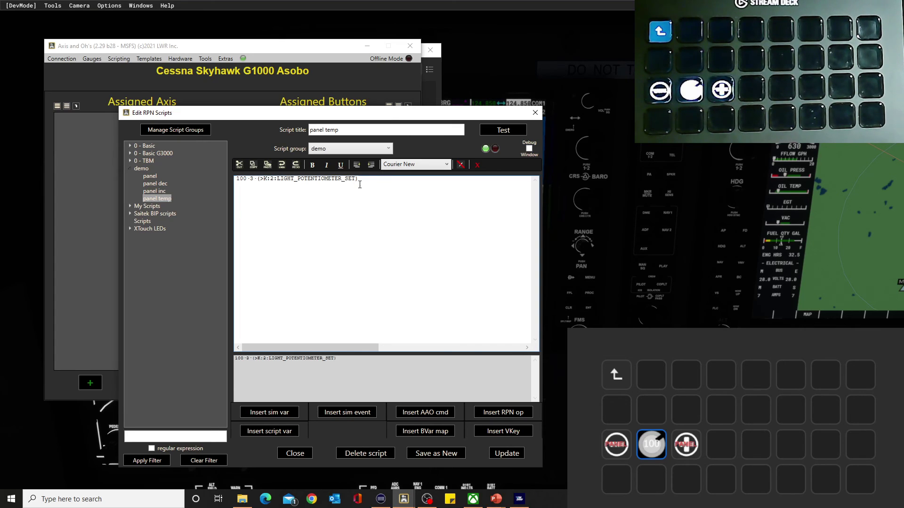
# Copy the "panel temp" code and switch to Stream Deck to paste it as the SteamGauge's button event, with event type S:
pyautogui.moveTo(359, 184); pyautogui.dragTo(237, 186)
pyautogui.hotkey('ctrl', 'c')
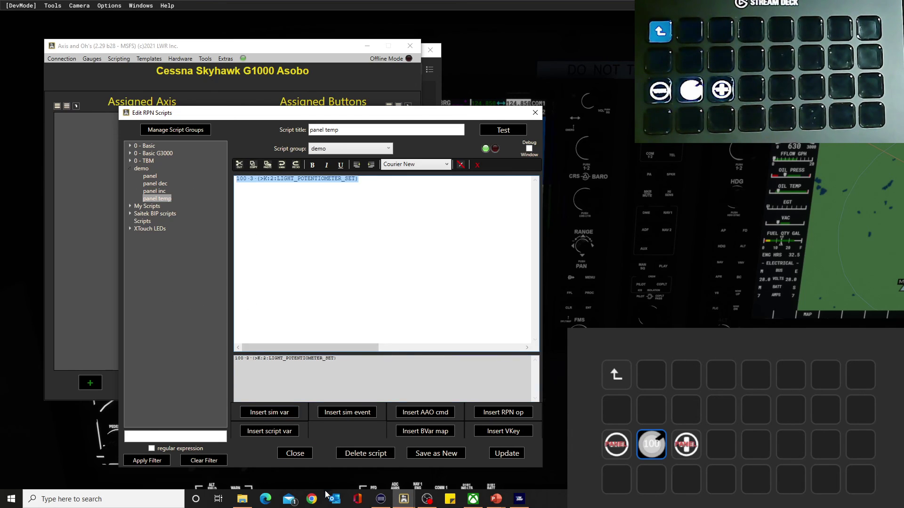
pyautogui.click(381, 500)
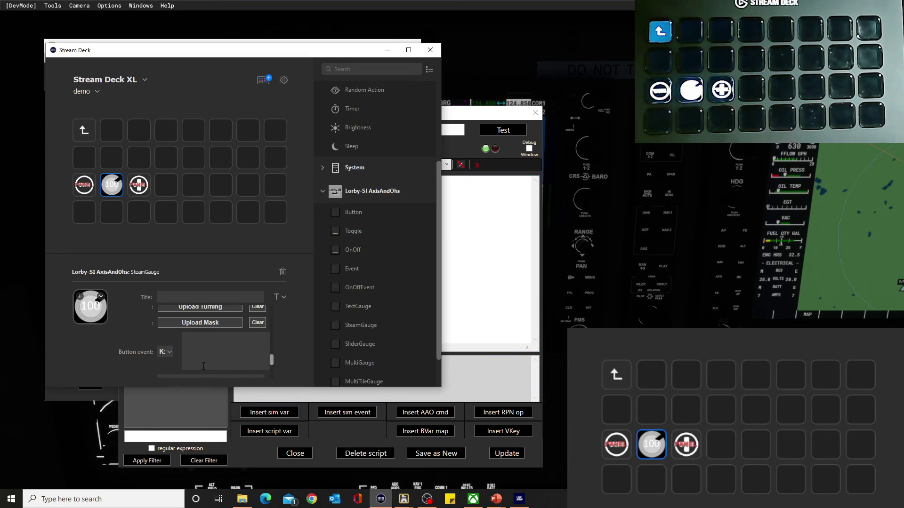
pyautogui.hotkey('ctrl', 'v')
pyautogui.click(168, 352)
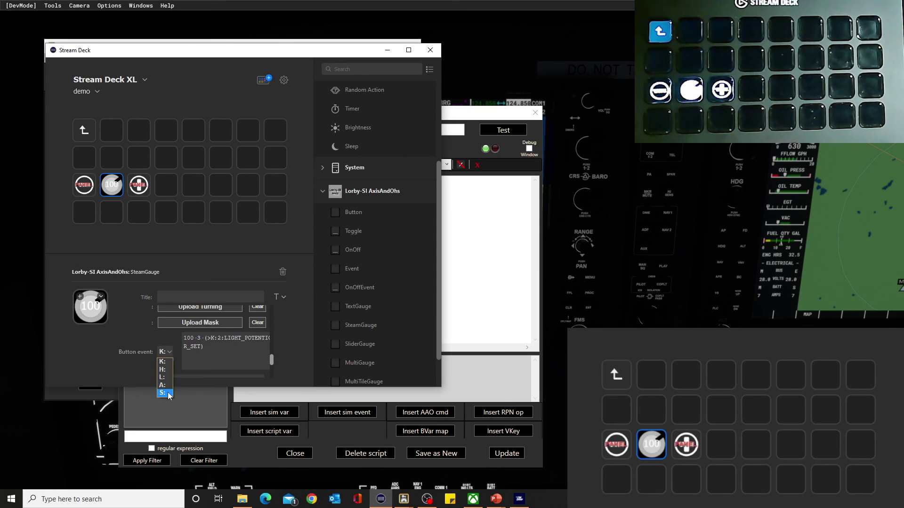
pyautogui.click(165, 395)
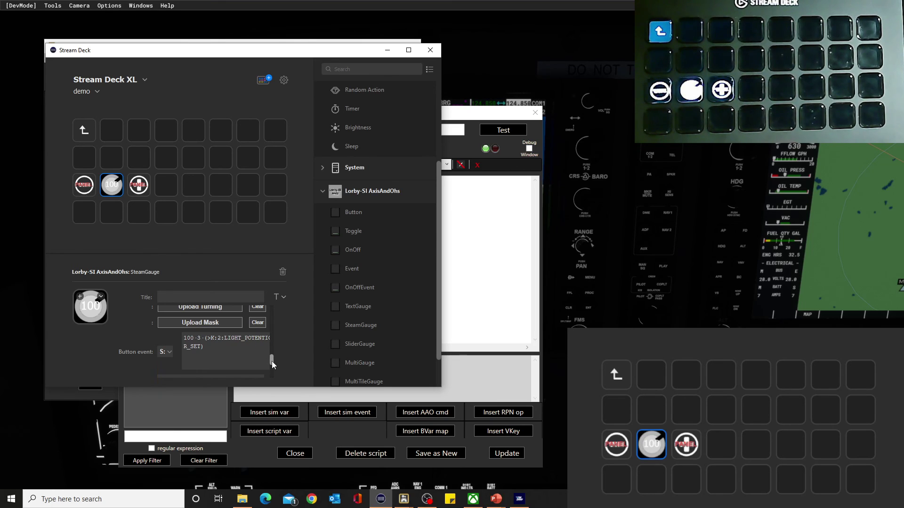
# Set the SteamGauge's long press event to 0 3 (>K:2:LIGHT_POTENTIOMETER_SET) with type S: and submit the changes
pyautogui.moveTo(272, 361); pyautogui.dragTo(272, 374)
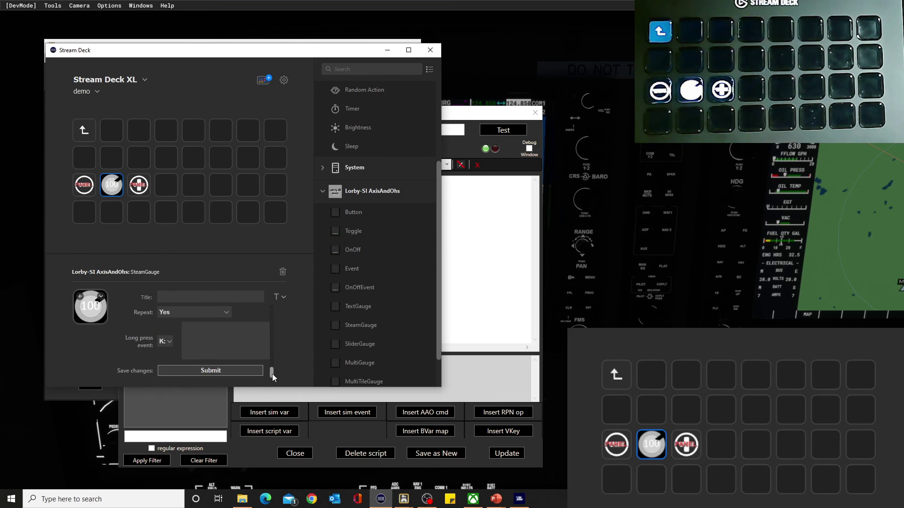
pyautogui.click(193, 329)
pyautogui.hotkey('ctrl', 'v')
pyautogui.doubleClick(189, 328)
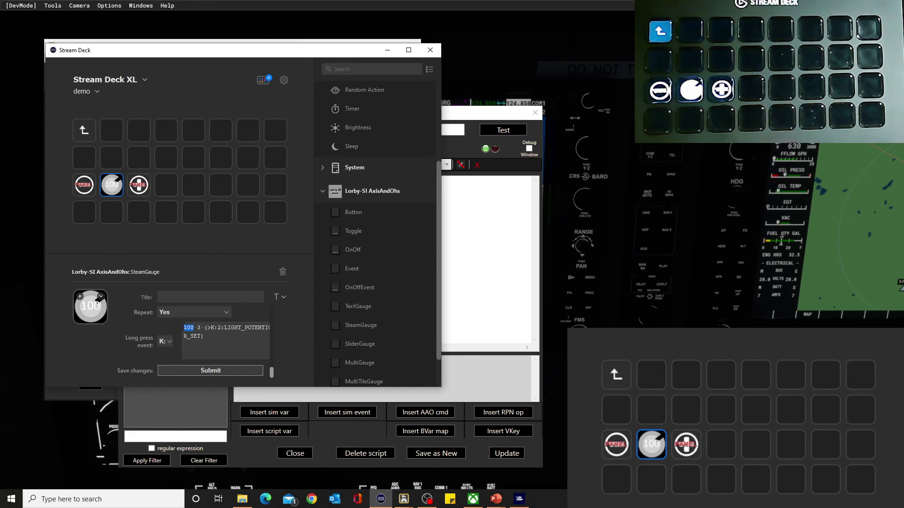
pyautogui.write('0')
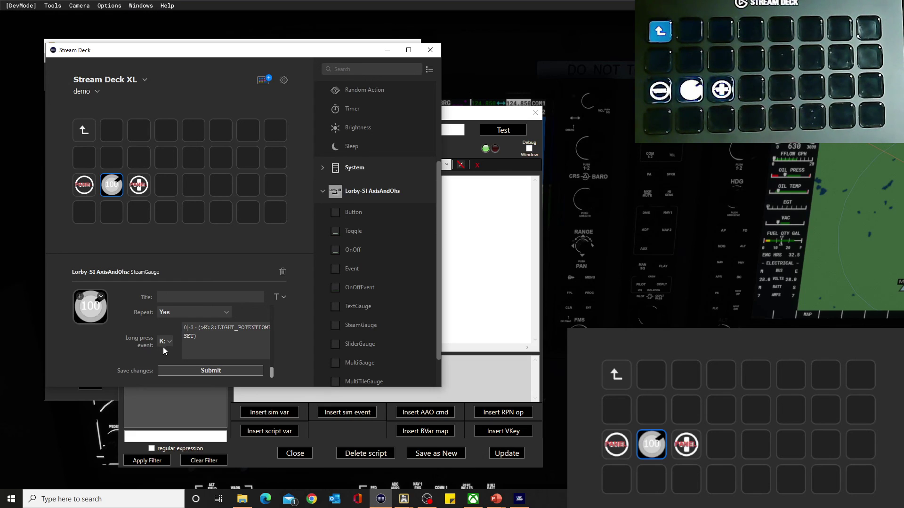
pyautogui.click(165, 342)
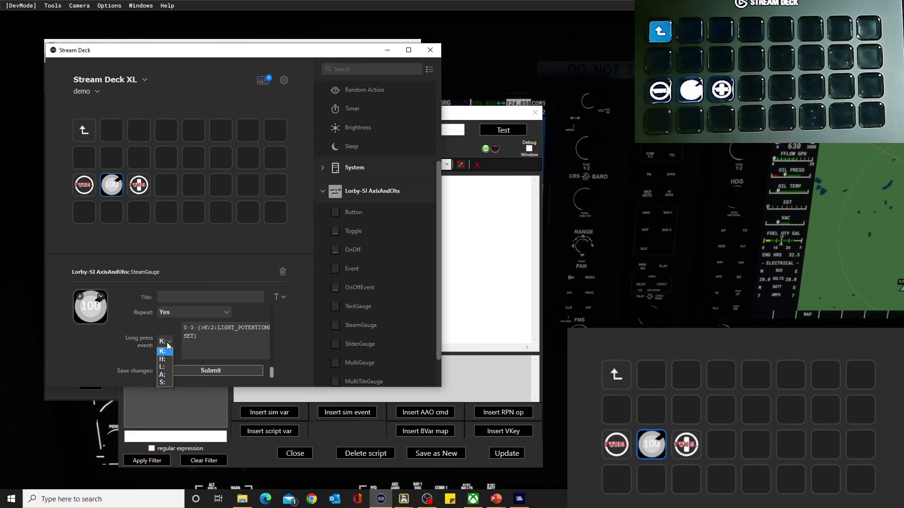
pyautogui.click(165, 374)
pyautogui.click(199, 371)
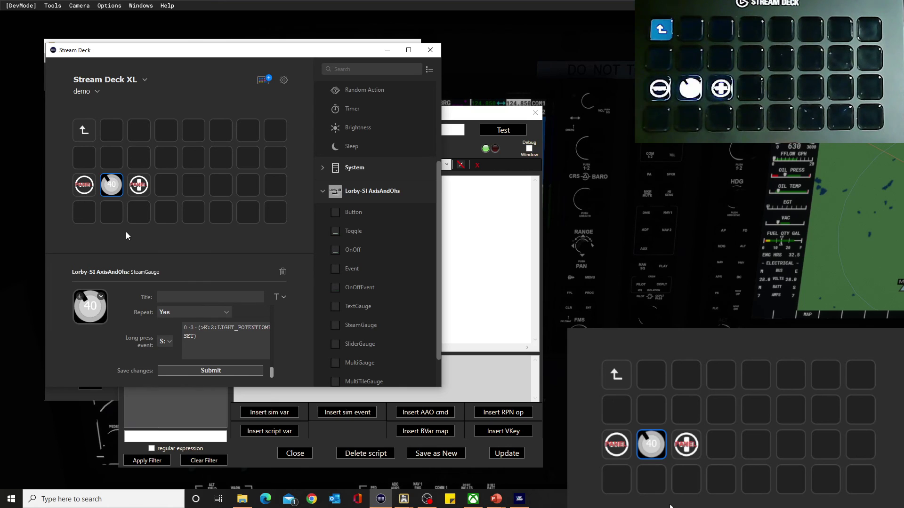
# Close the AxisAndOhs and Stream Deck windows to return to the simulator cockpit
pyautogui.click(403, 499)
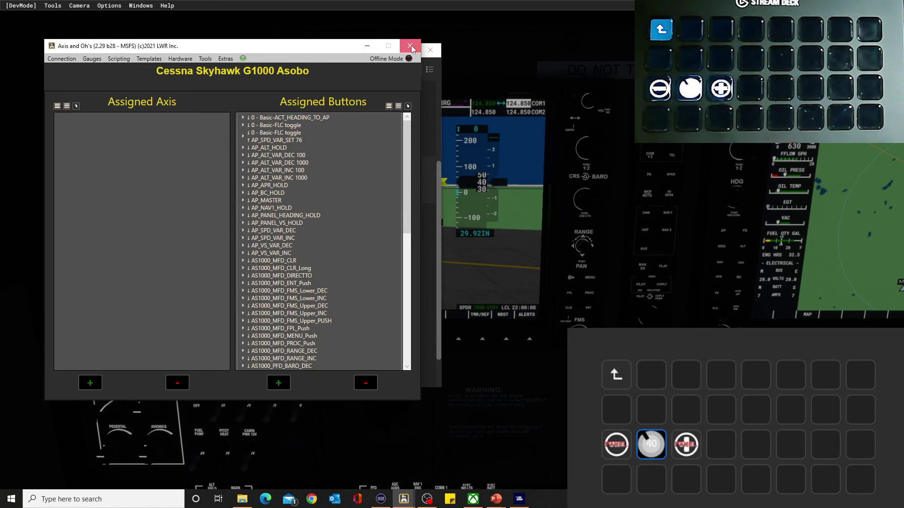
pyautogui.click(411, 48)
pyautogui.click(430, 50)
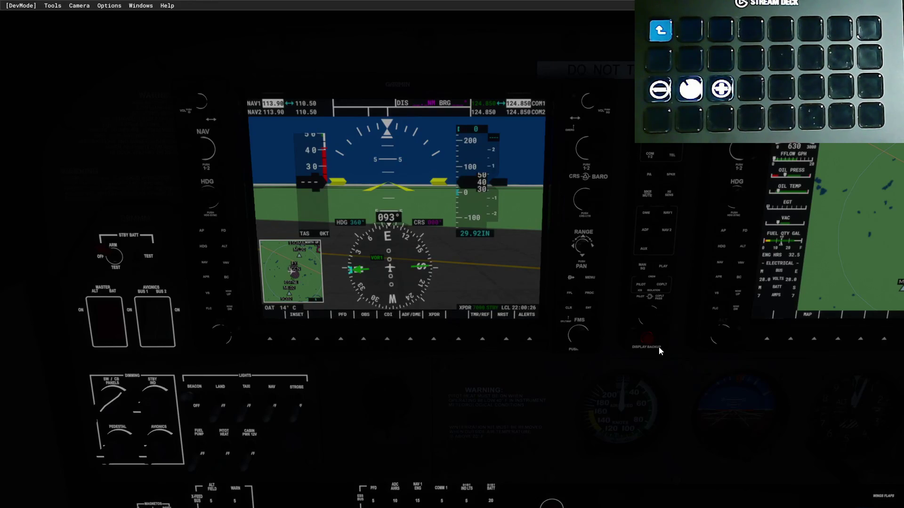
pyautogui.hotkey('alt', 'Tab')
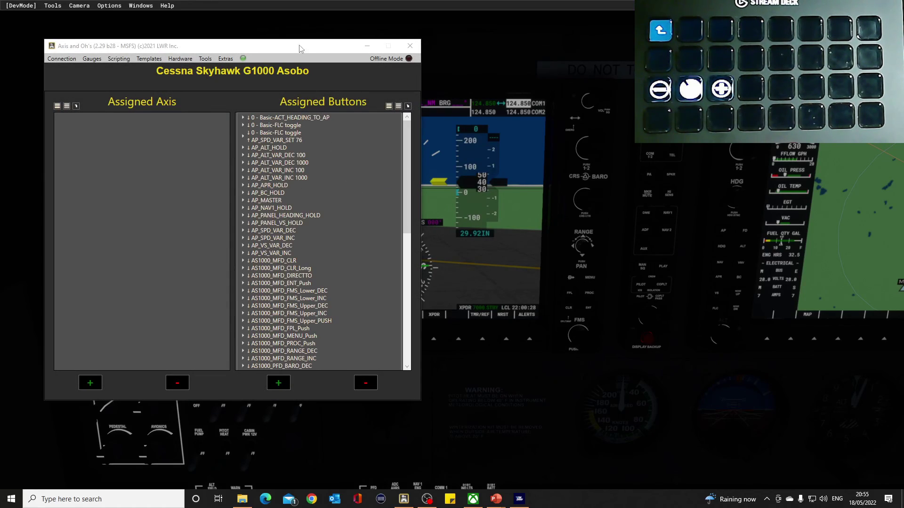
pyautogui.moveTo(300, 49); pyautogui.dragTo(309, 52)
pyautogui.hotkey('alt', 'Tab')
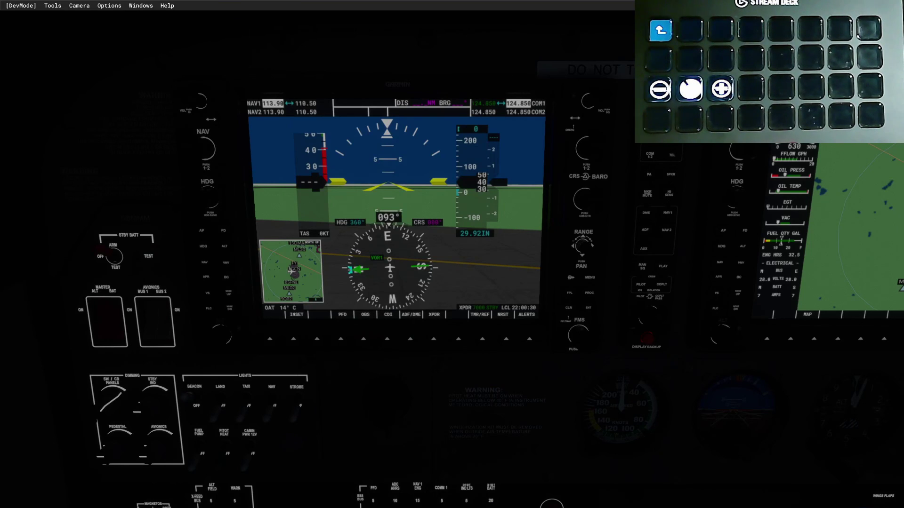